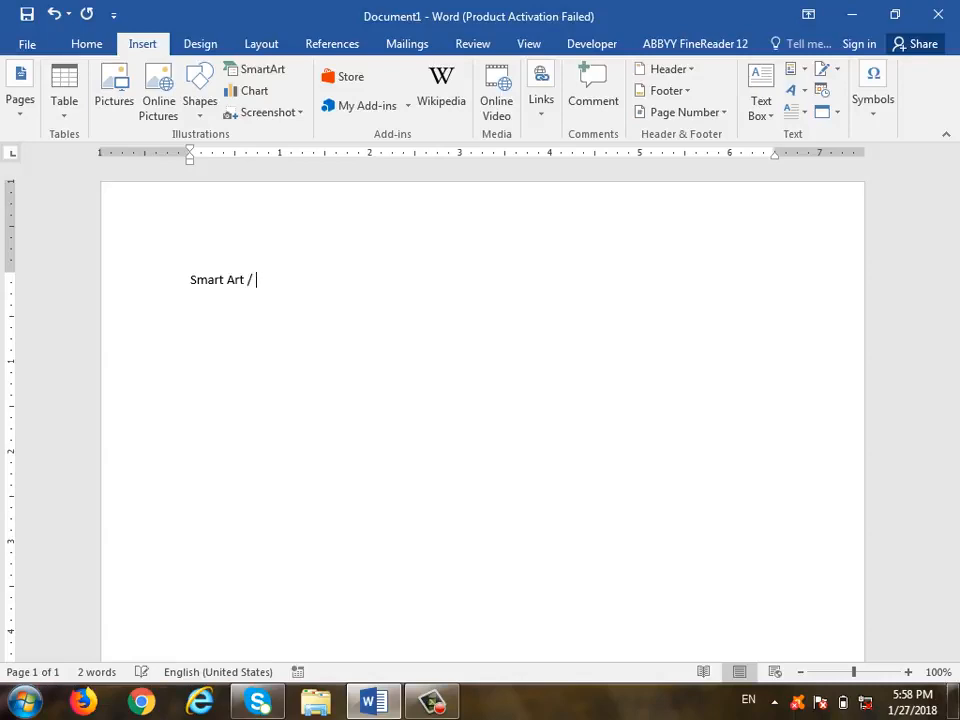
Complete the heading line so that it reads "Smart Art / Organization Chart:".
{"action": "type", "text": "ganizza"}
{"action": "key", "text": "BackSpace"}
{"action": "key", "text": "BackSpace"}
{"action": "type", "text": "ation Chart:"}
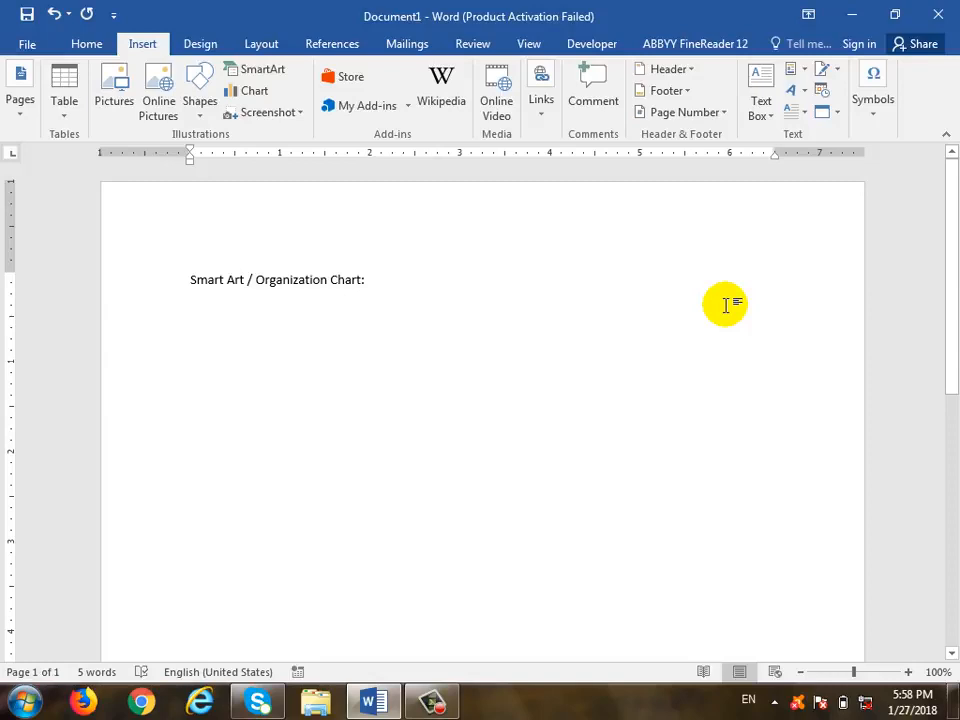
Add an indented paragraph "The graphical presentation of any organization or any data is called smart art / organization chart." below the heading, followed by a blank line.
{"action": "key", "text": "Return"}
{"action": "key", "text": "Tab"}
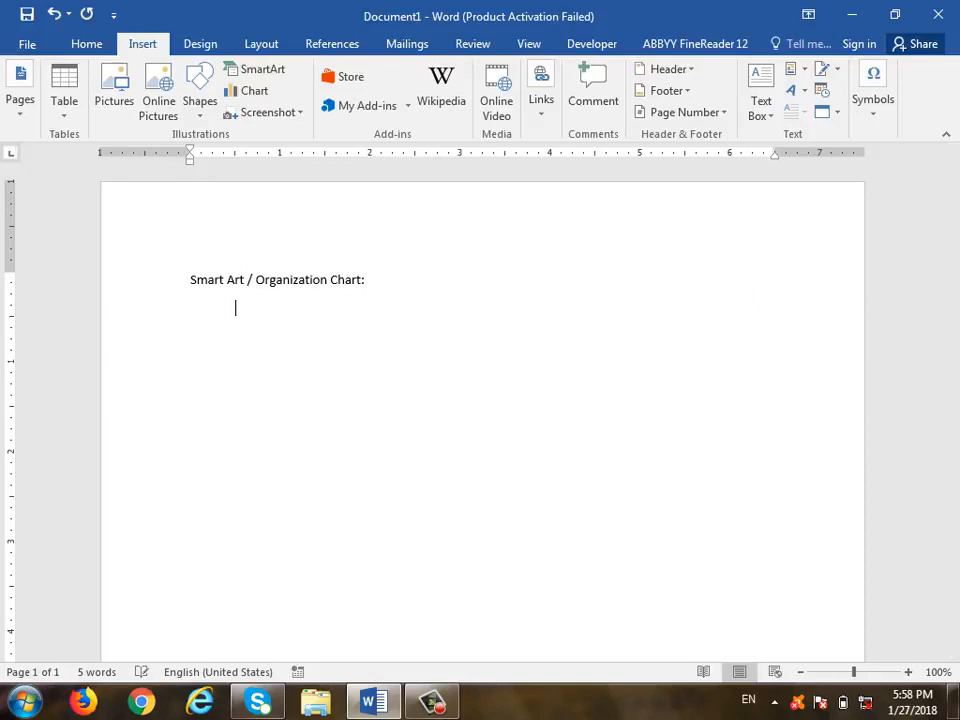
{"action": "type", "text": "The graphical pr"}
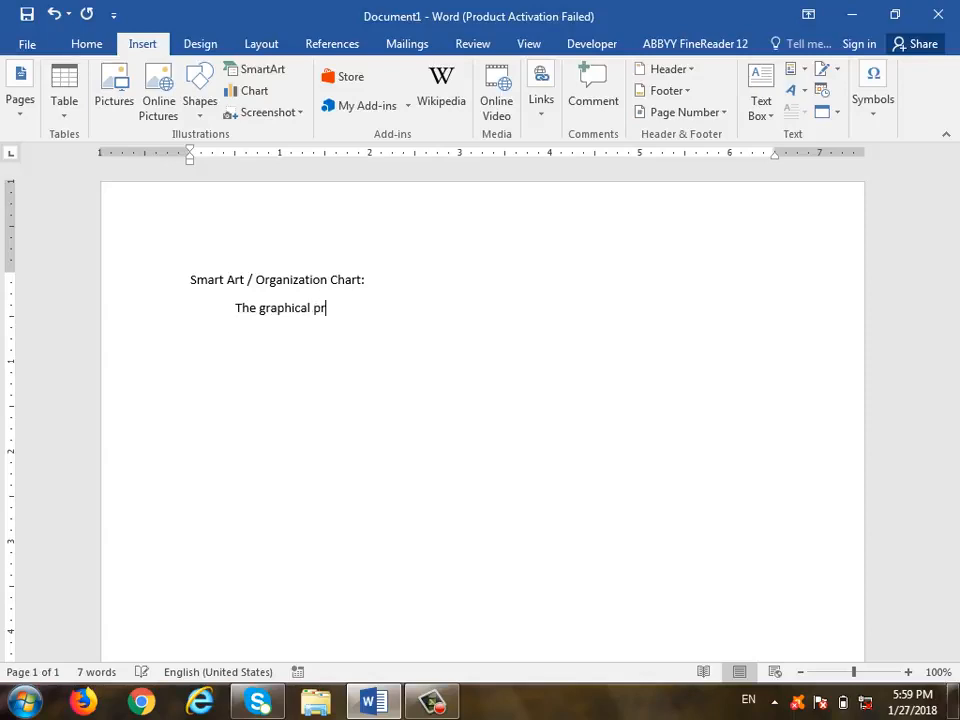
{"action": "type", "text": "esentation of "}
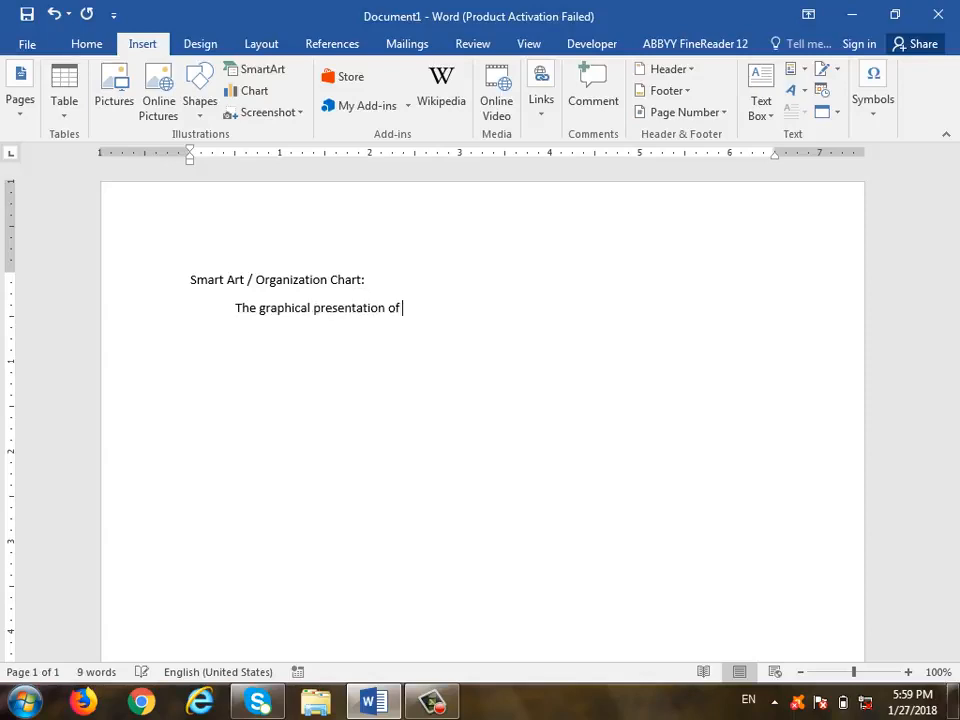
{"action": "type", "text": "any orga"}
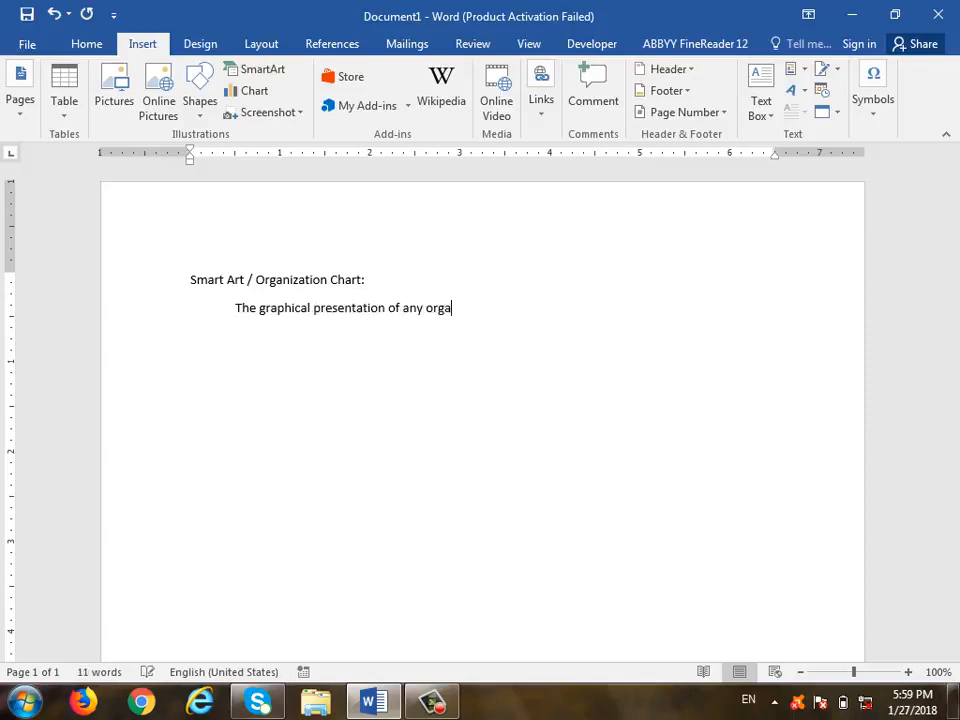
{"action": "key", "text": "BackSpace"}
{"action": "type", "text": "anization of"}
{"action": "key", "text": "BackSpace"}
{"action": "type", "text": "r any d"}
{"action": "type", "text": "ata is c"}
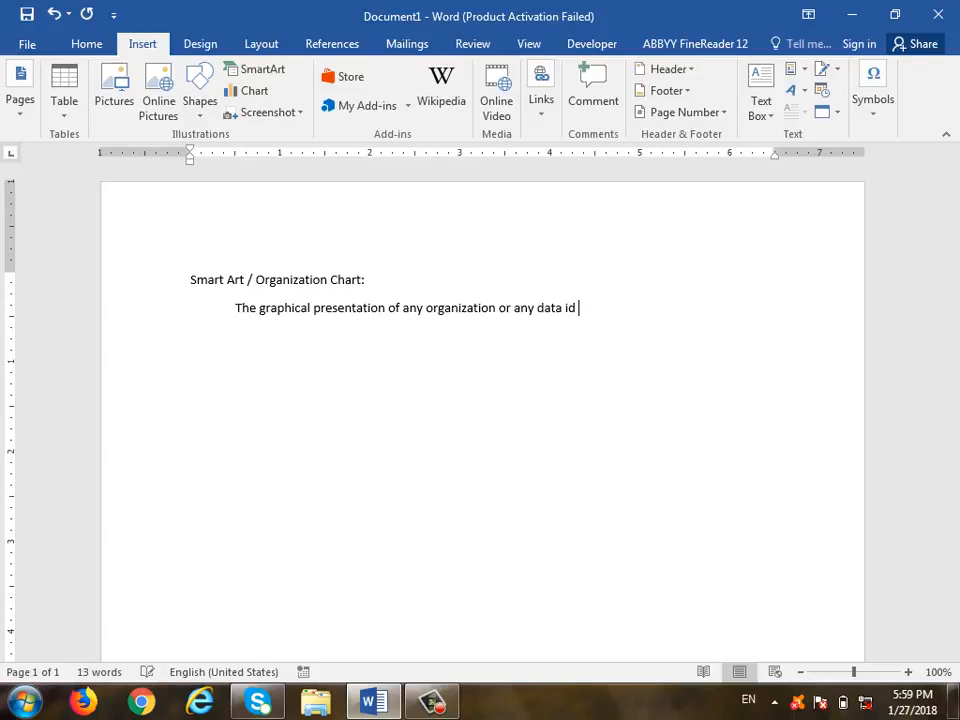
{"action": "type", "text": "alled smart art"}
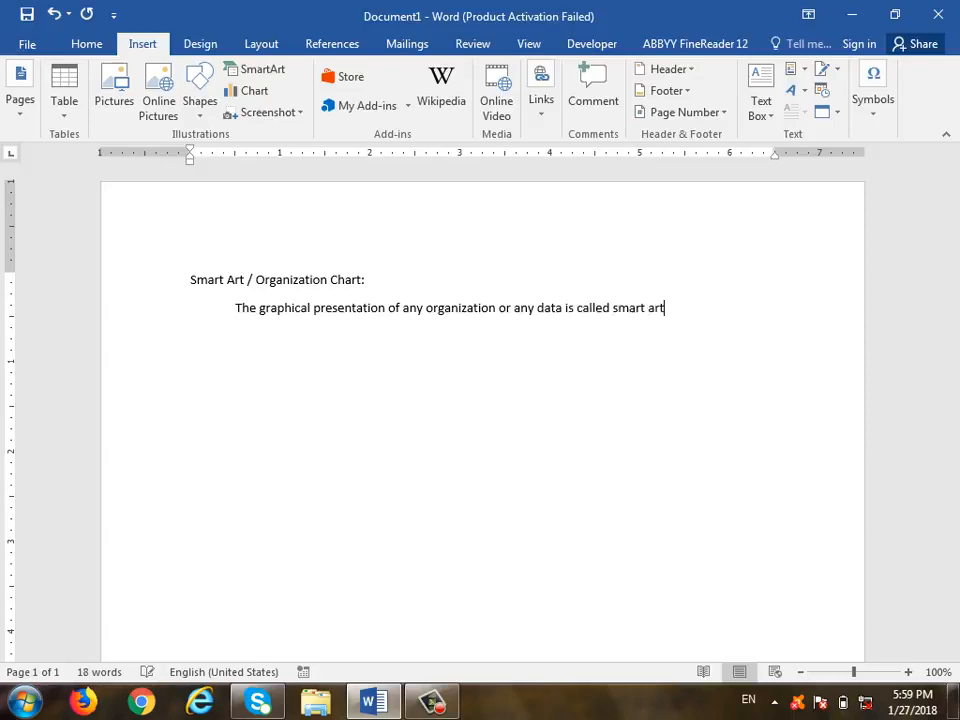
{"action": "type", "text": " / organization chart."}
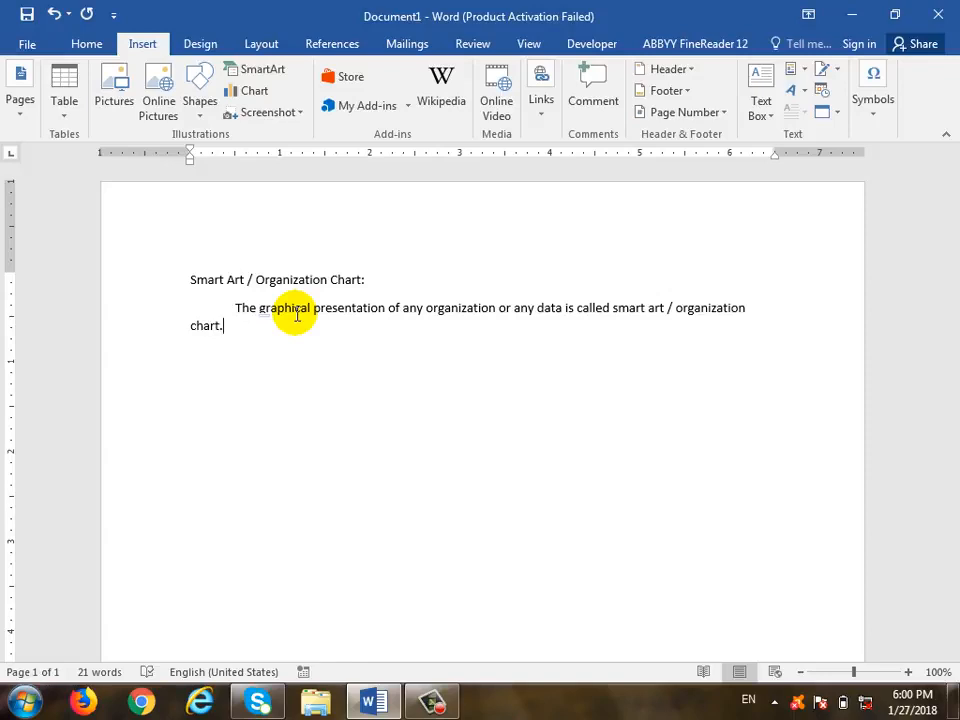
{"action": "key", "text": "Return"}
{"action": "key", "text": "Return"}
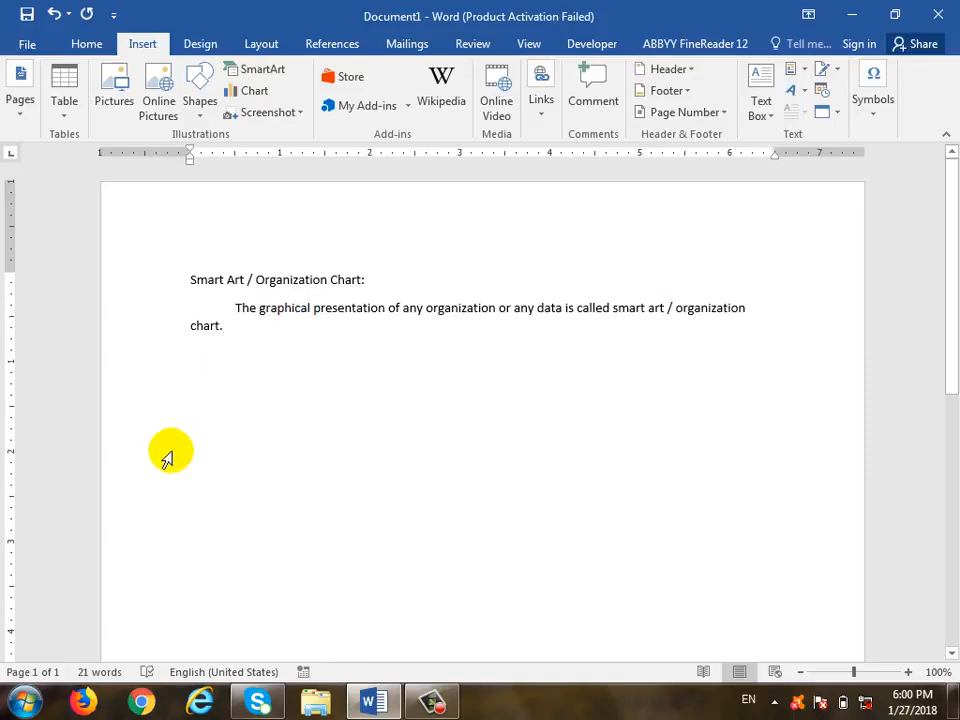
Browse all SmartArt graphics, previewing the Basic Radial, Diverging Radial, Radial Cluster and Organization Chart layouts.
{"action": "left_click", "coordinate": [276, 74]}
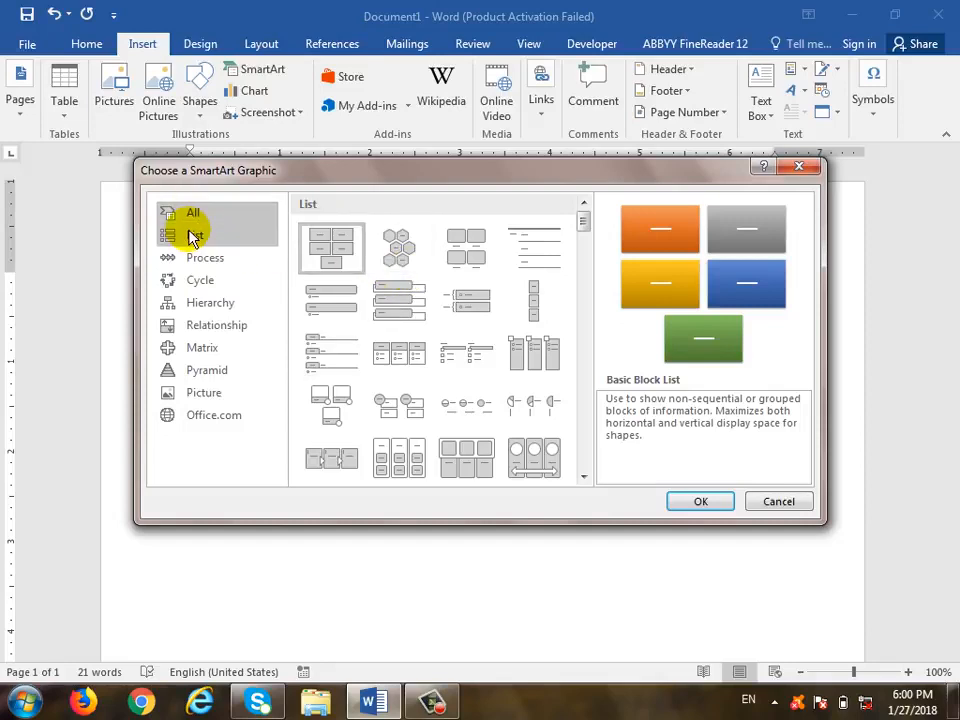
{"action": "left_click_drag", "start_coordinate": [587, 222], "coordinate": [587, 325]}
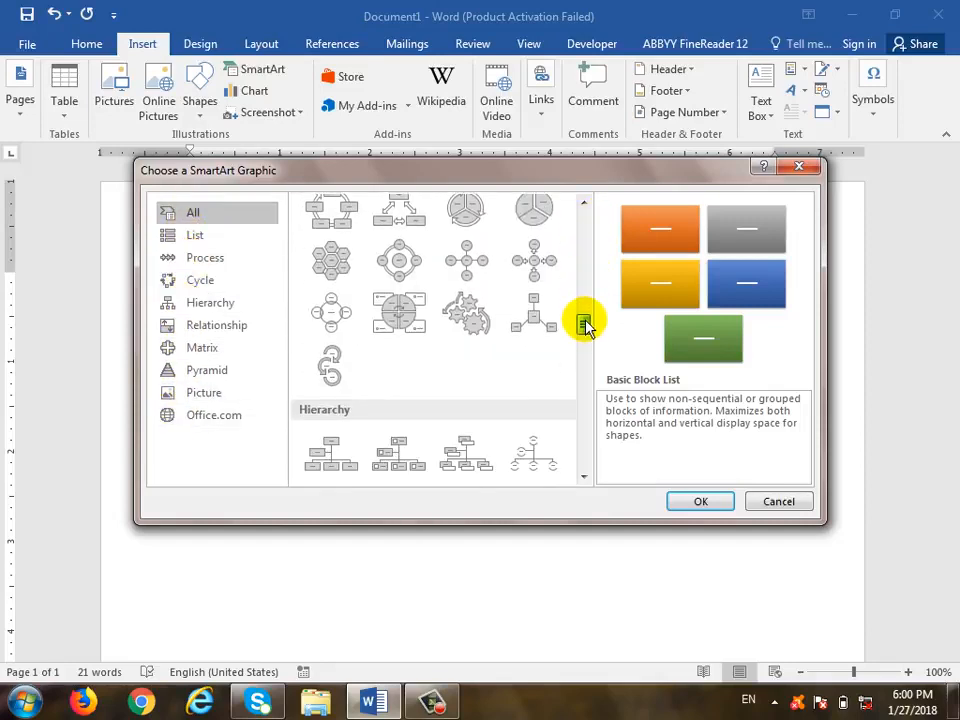
{"action": "left_click", "coordinate": [464, 264]}
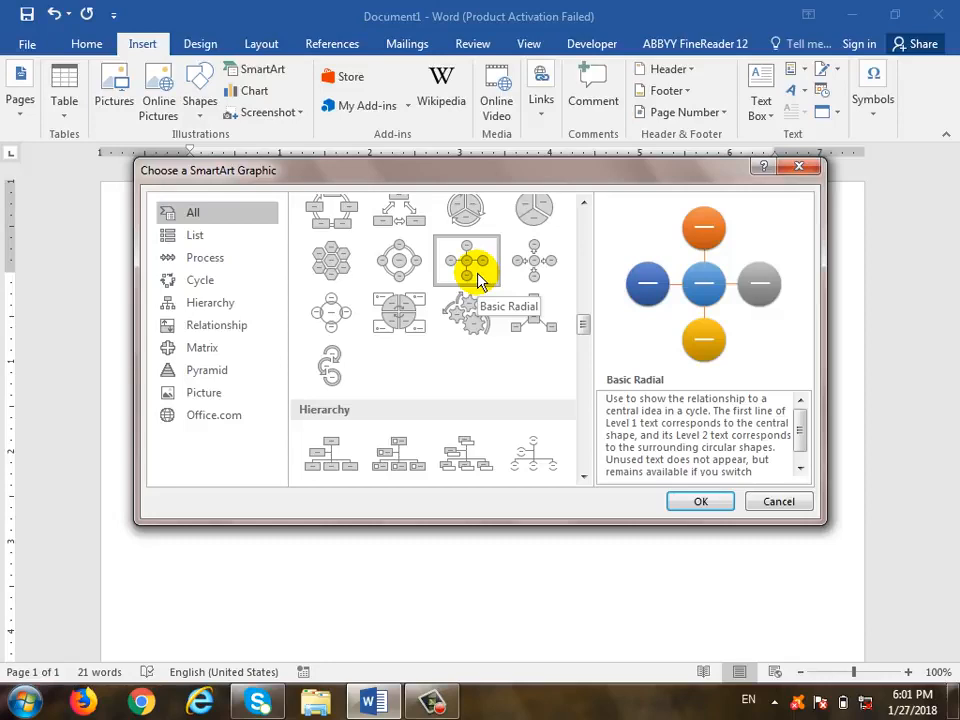
{"action": "left_click", "coordinate": [514, 266]}
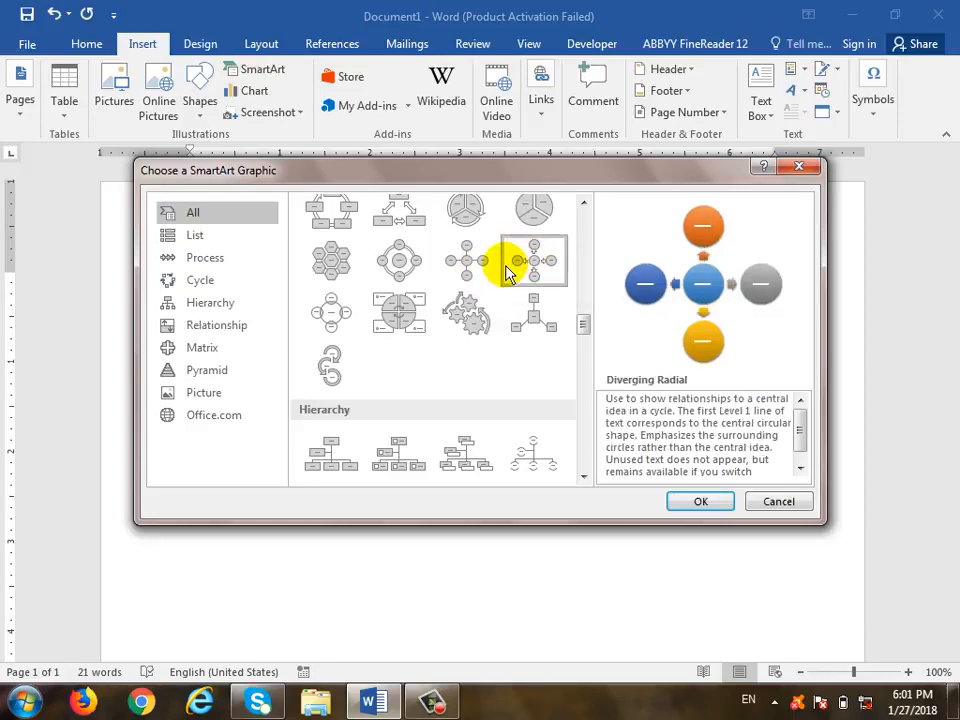
{"action": "left_click", "coordinate": [531, 320]}
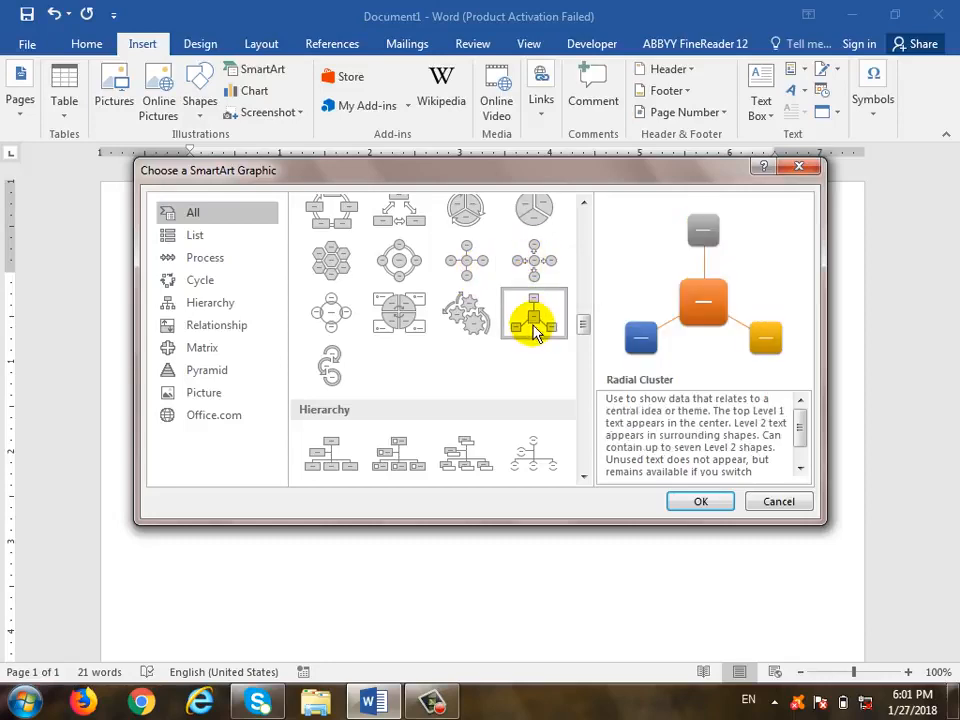
{"action": "scroll", "coordinate": [525, 326], "scroll_direction": "down", "scroll_amount": 3}
{"action": "scroll", "coordinate": [470, 326], "scroll_direction": "down", "scroll_amount": 2}
{"action": "scroll", "coordinate": [400, 330], "scroll_direction": "up", "scroll_amount": 2}
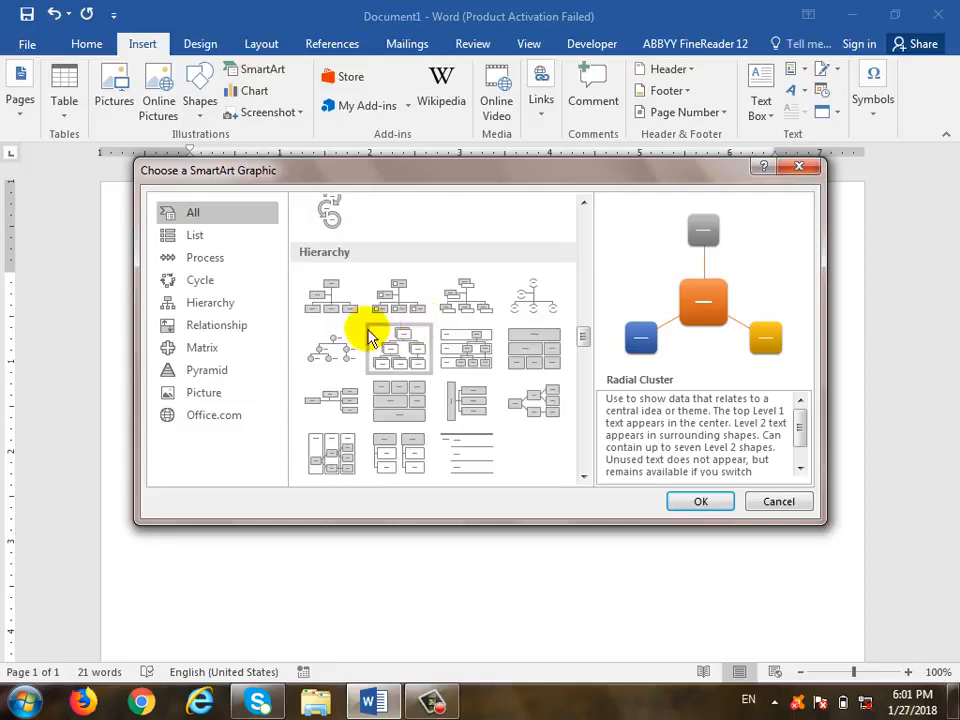
{"action": "left_click", "coordinate": [345, 300]}
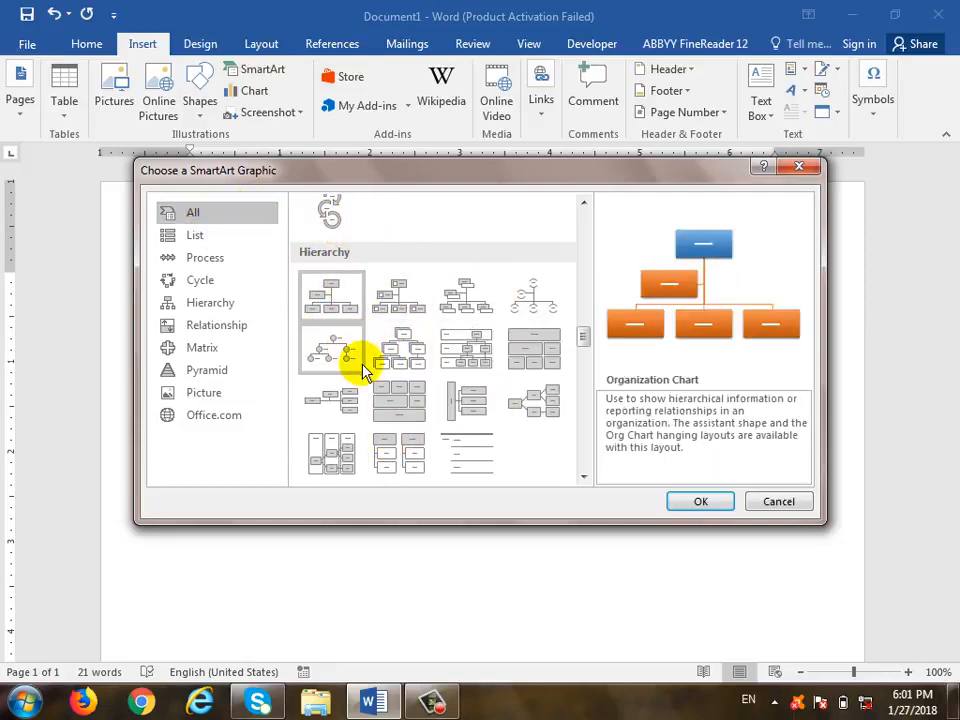
{"action": "scroll", "coordinate": [360, 365], "scroll_direction": "down", "scroll_amount": 6}
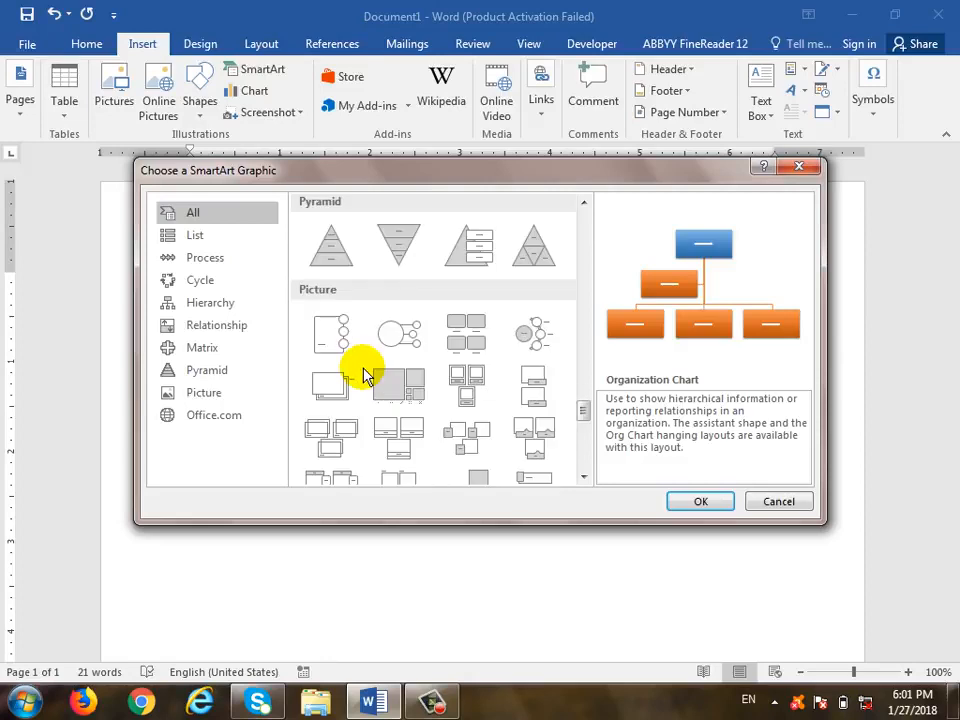
Examine the List, Process and Cycle SmartArt categories, previewing the Basic Process, Basic Radial and Basic Cycle layouts.
{"action": "left_click", "coordinate": [218, 238]}
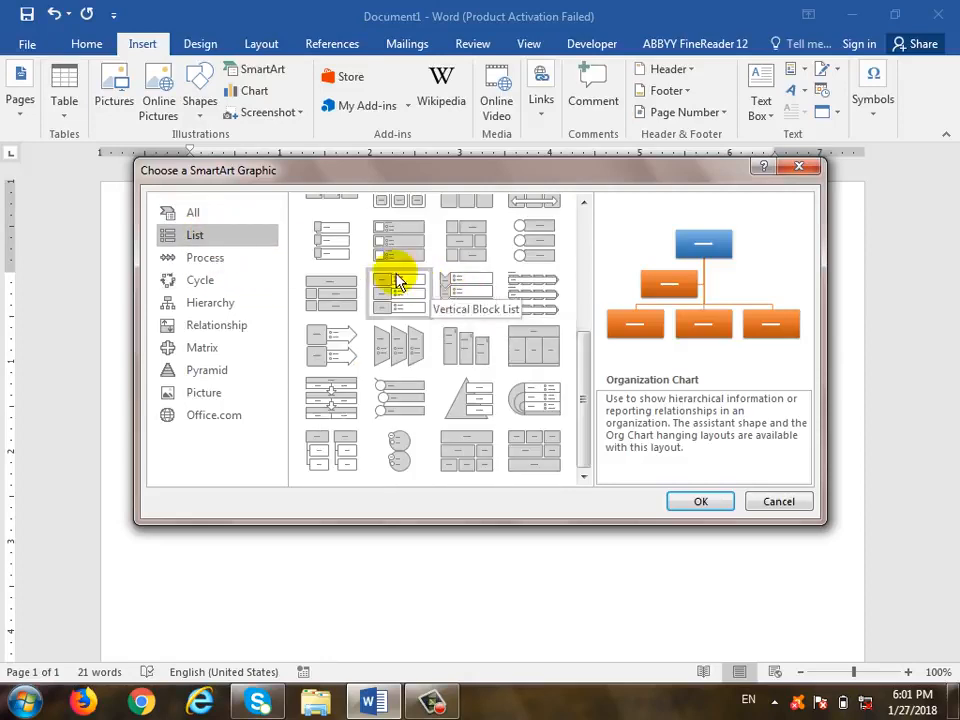
{"action": "left_click_drag", "start_coordinate": [578, 392], "coordinate": [639, 253]}
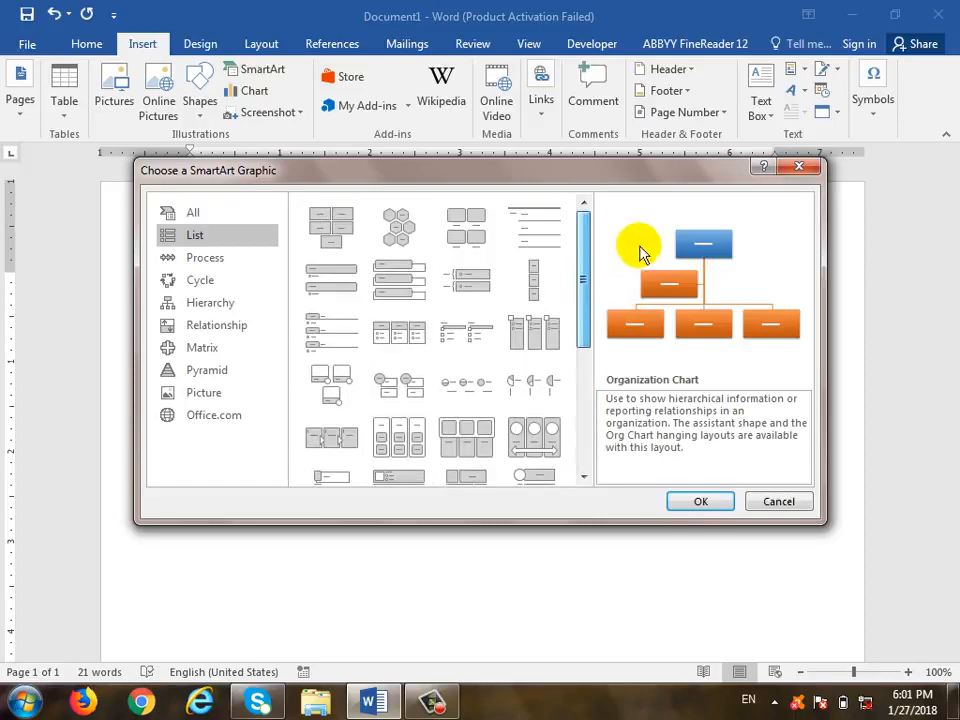
{"action": "left_click", "coordinate": [258, 257]}
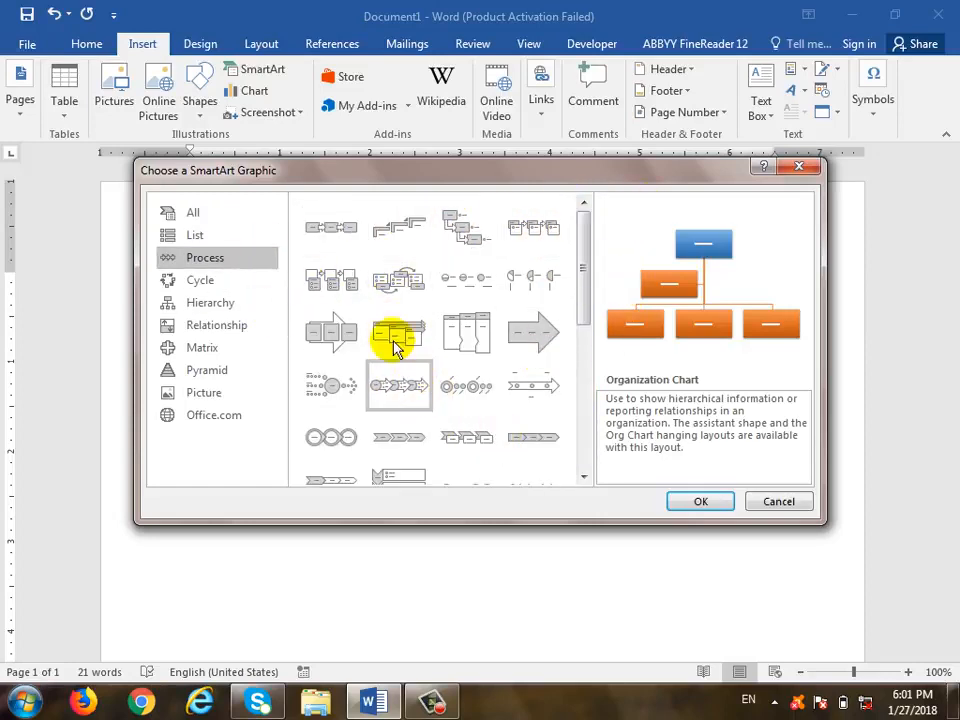
{"action": "left_click", "coordinate": [310, 238]}
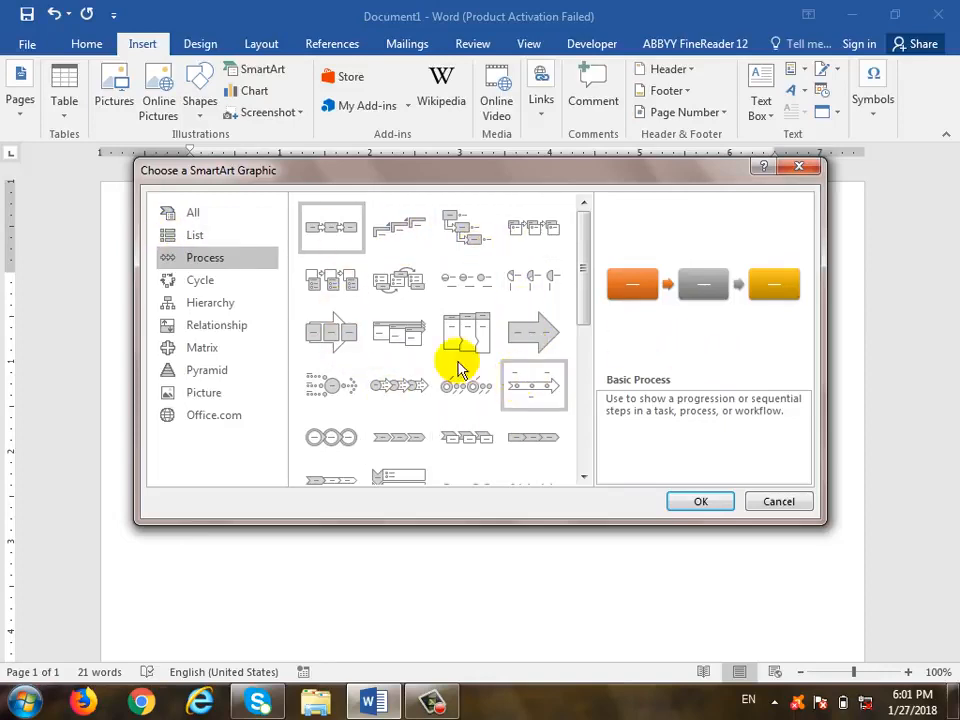
{"action": "left_click", "coordinate": [212, 282]}
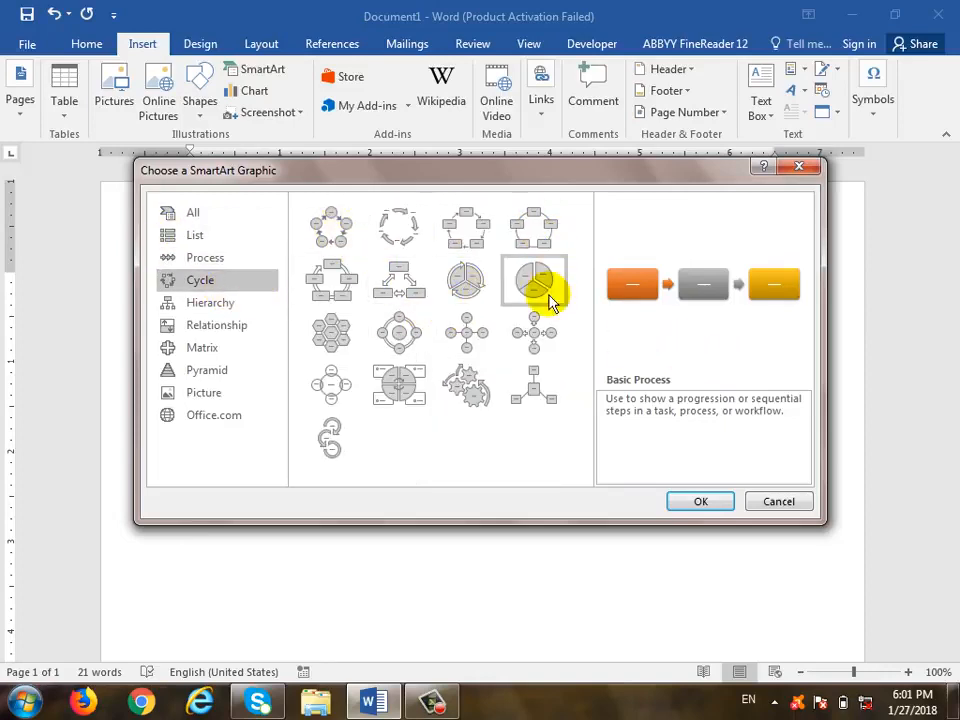
{"action": "left_click", "coordinate": [467, 345]}
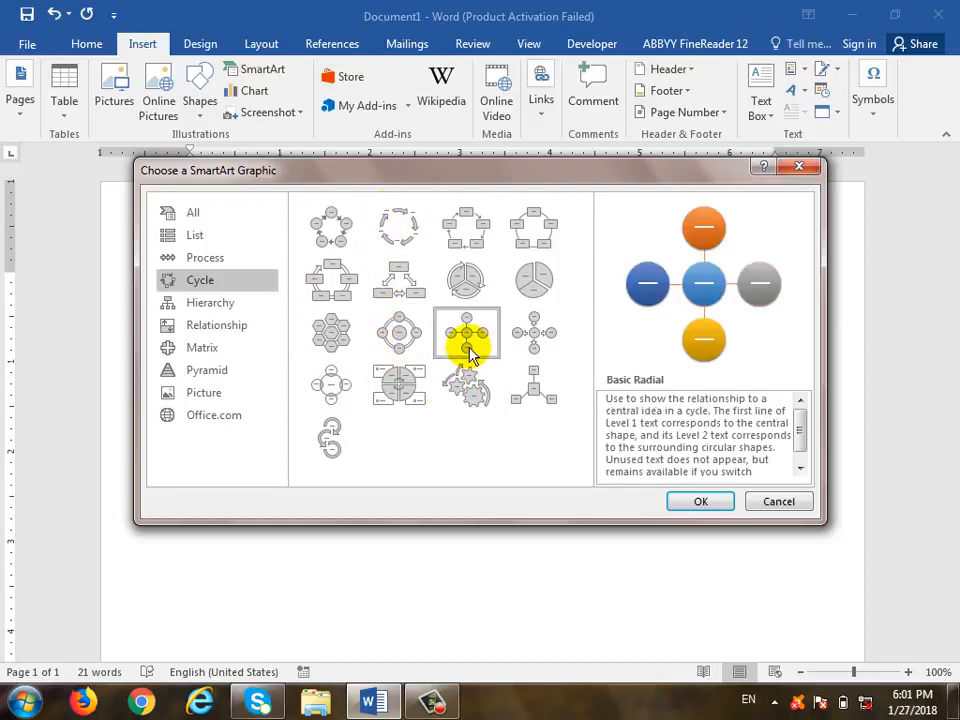
{"action": "left_click", "coordinate": [328, 232]}
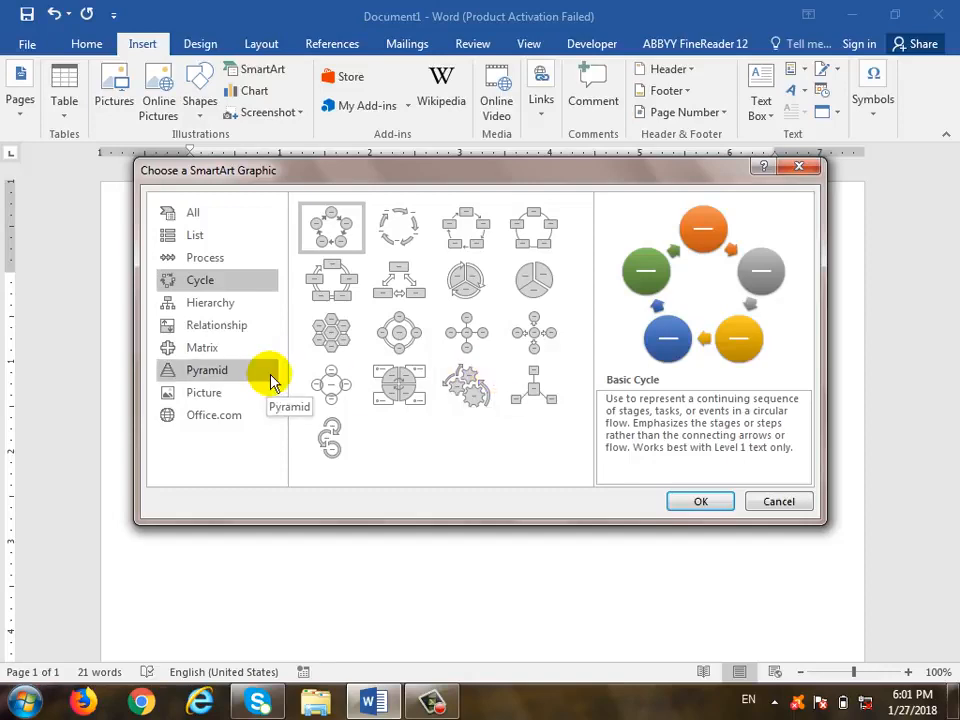
Insert an Organization Chart graphic from the Hierarchy category below the paragraph.
{"action": "left_click", "coordinate": [232, 302]}
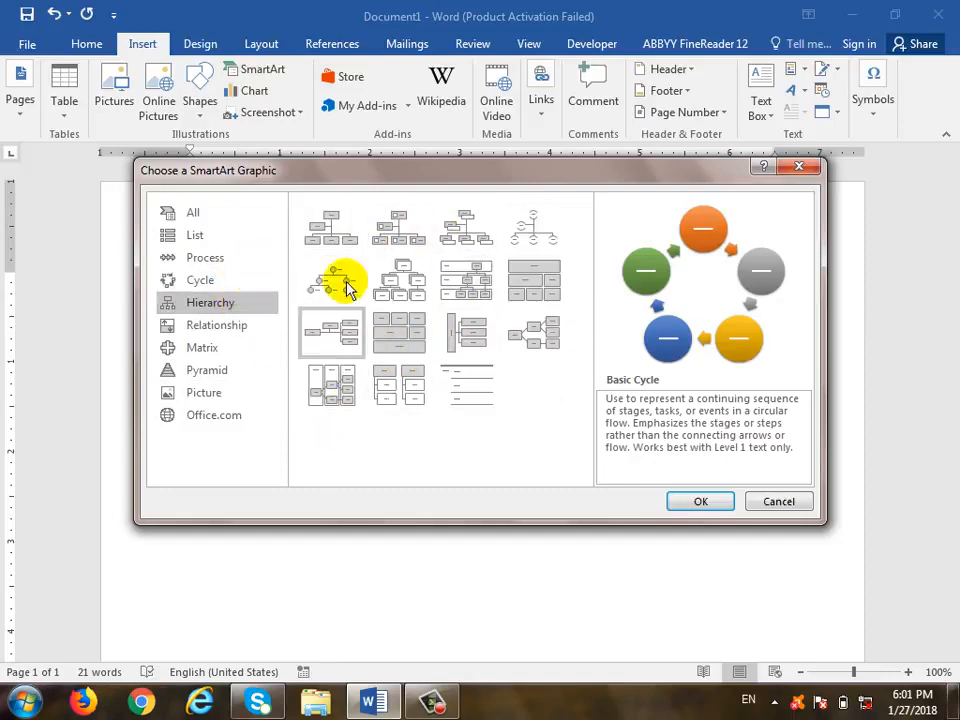
{"action": "left_click", "coordinate": [346, 240]}
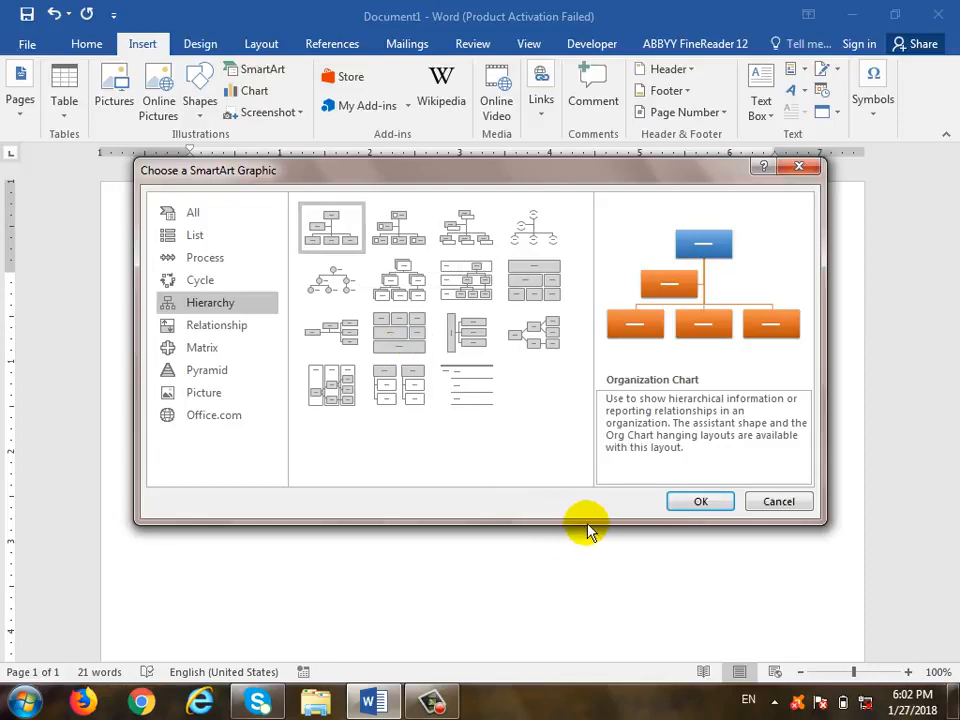
{"action": "left_click", "coordinate": [703, 500]}
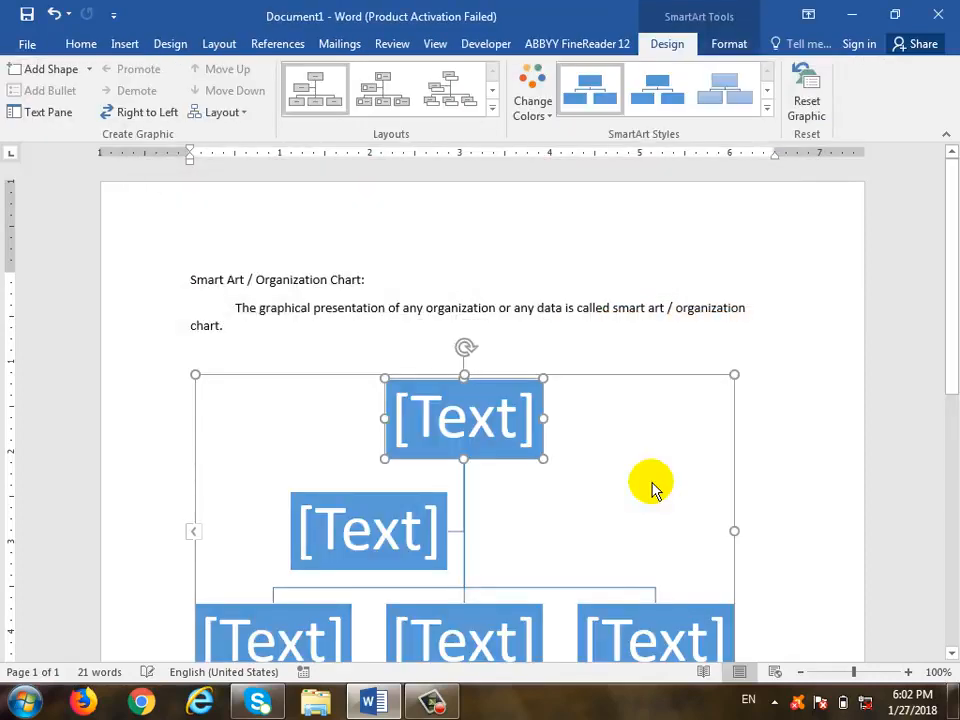
Label the top box of the organization chart "President".
{"action": "scroll", "coordinate": [640, 470], "scroll_direction": "down", "scroll_amount": 1}
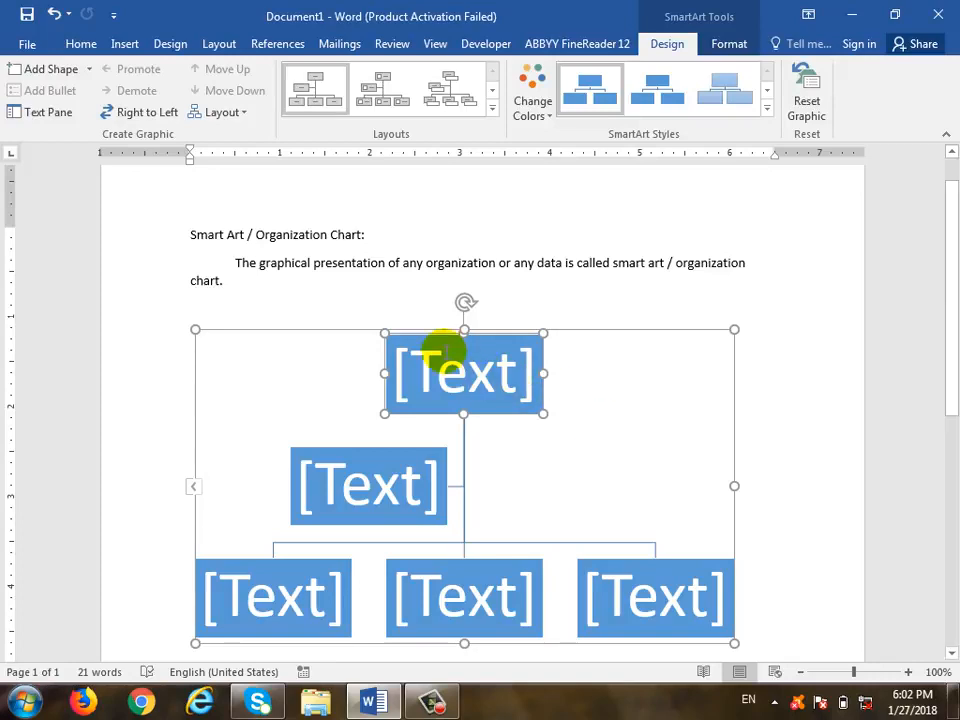
{"action": "left_click", "coordinate": [476, 381]}
{"action": "type", "text": "CEO"}
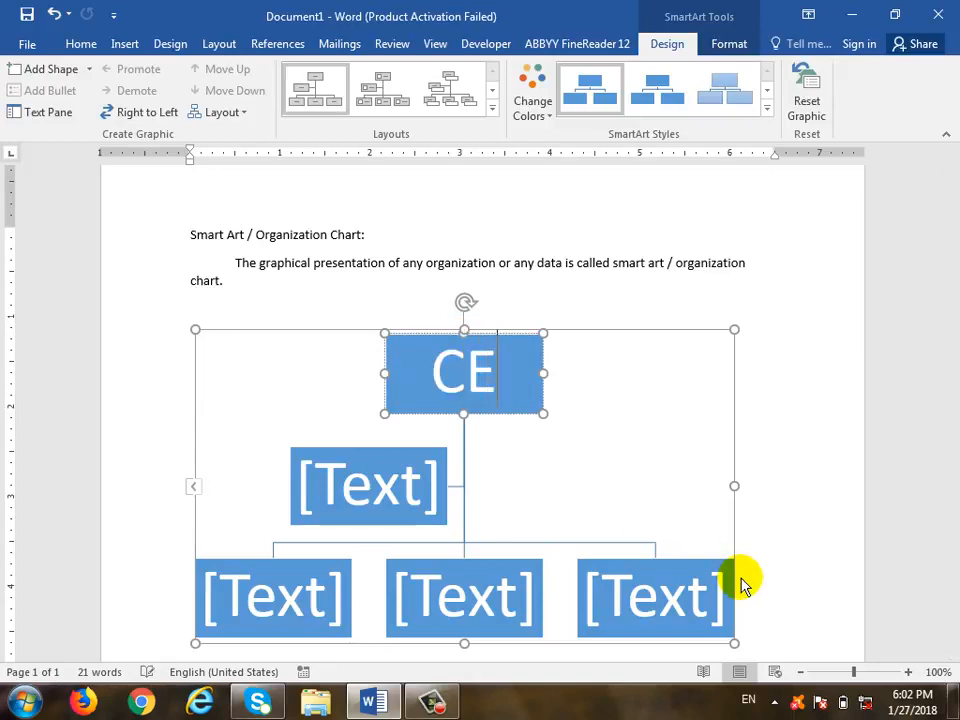
{"action": "key", "text": "BackSpace"}
{"action": "key", "text": "BackSpace"}
{"action": "type", "text": "O"}
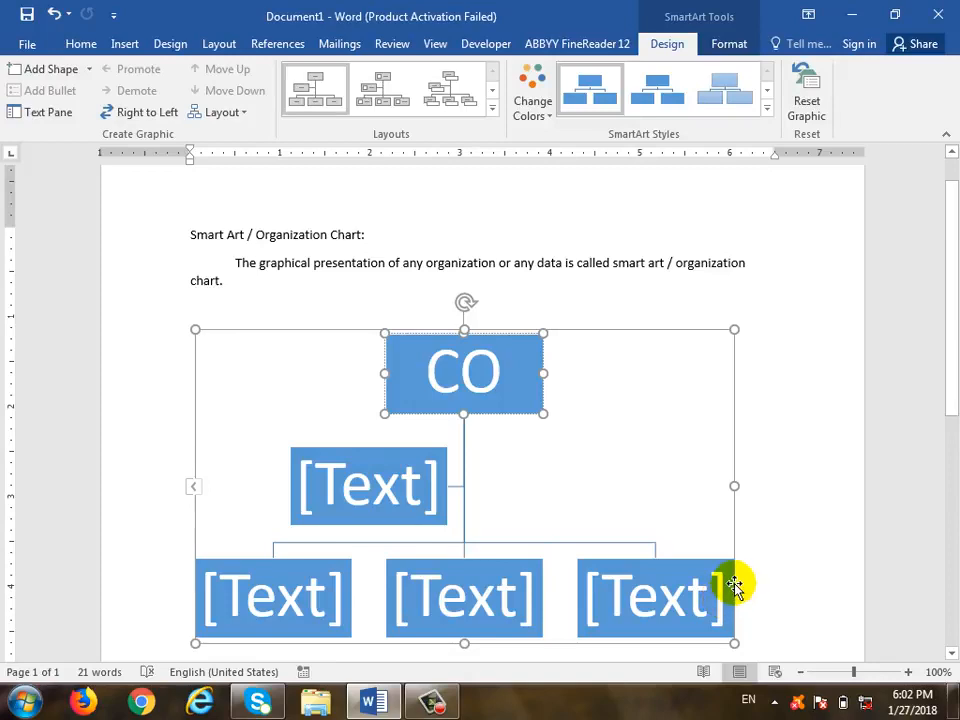
{"action": "key", "text": "BackSpace"}
{"action": "key", "text": "BackSpace"}
{"action": "type", "text": "pre"}
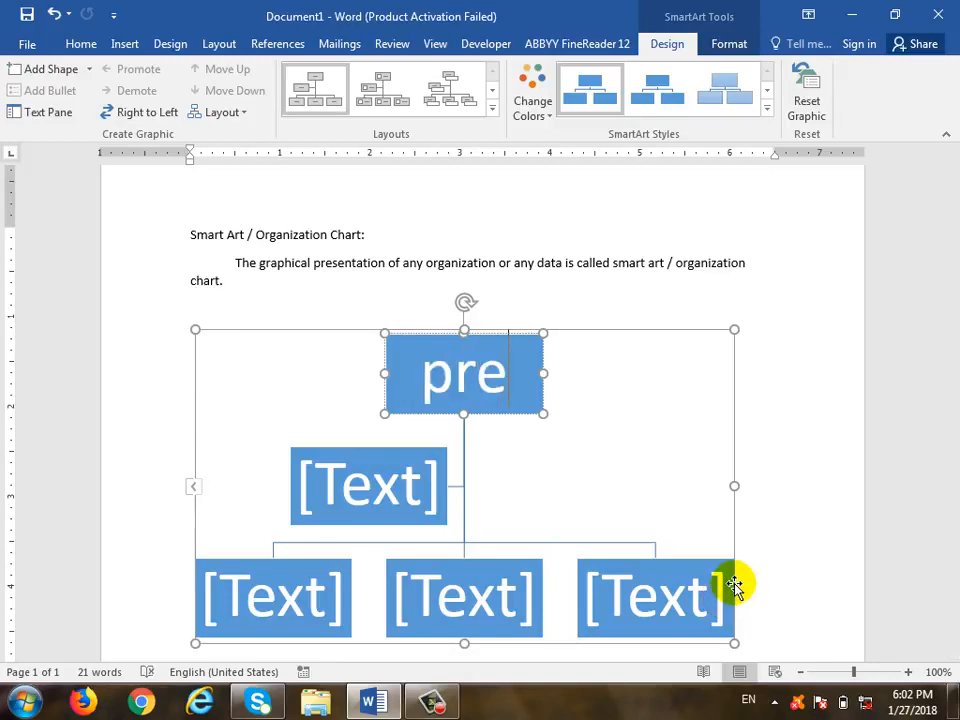
{"action": "key", "text": "BackSpace"}
{"action": "key", "text": "BackSpace"}
{"action": "key", "text": "BackSpace"}
{"action": "type", "text": "President"}
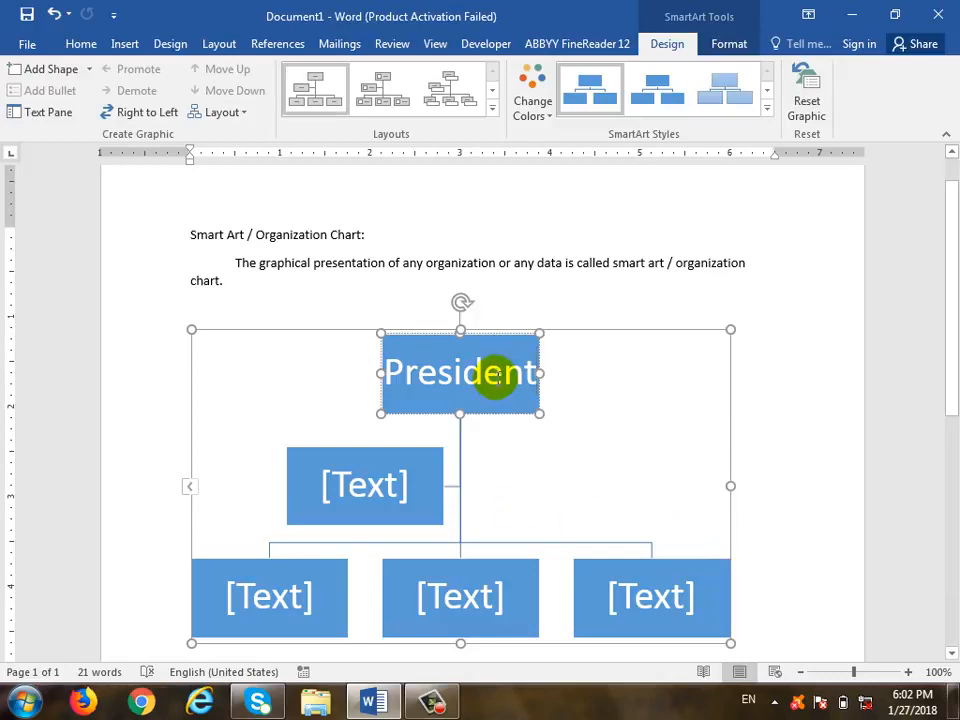
Label the assistant box below President in the organization chart "Assistant".
{"action": "left_click", "coordinate": [380, 470]}
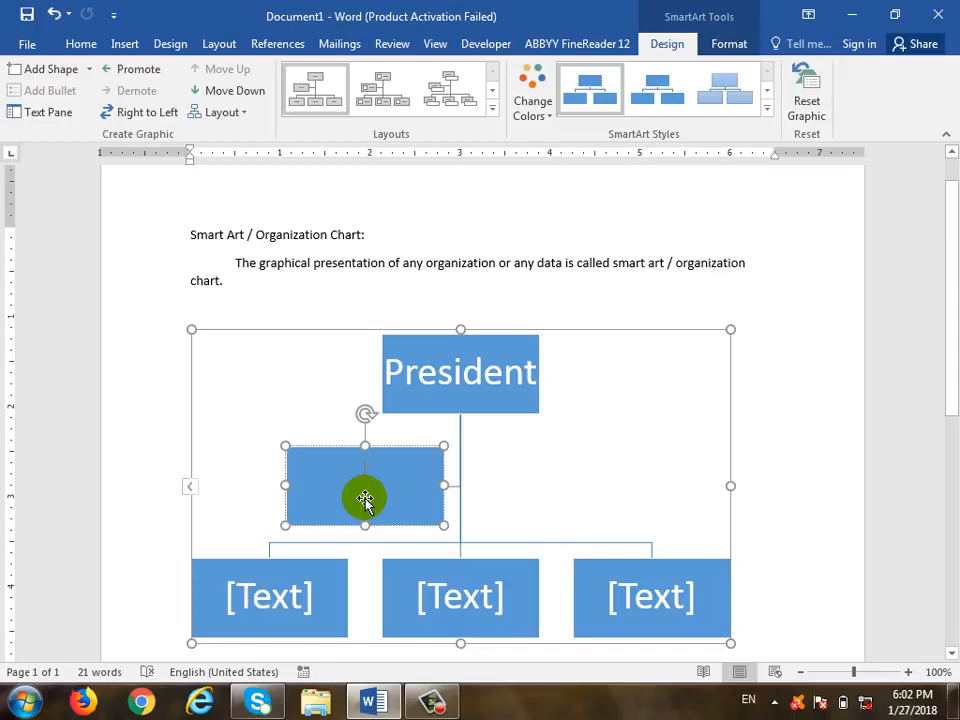
{"action": "left_click", "coordinate": [326, 448]}
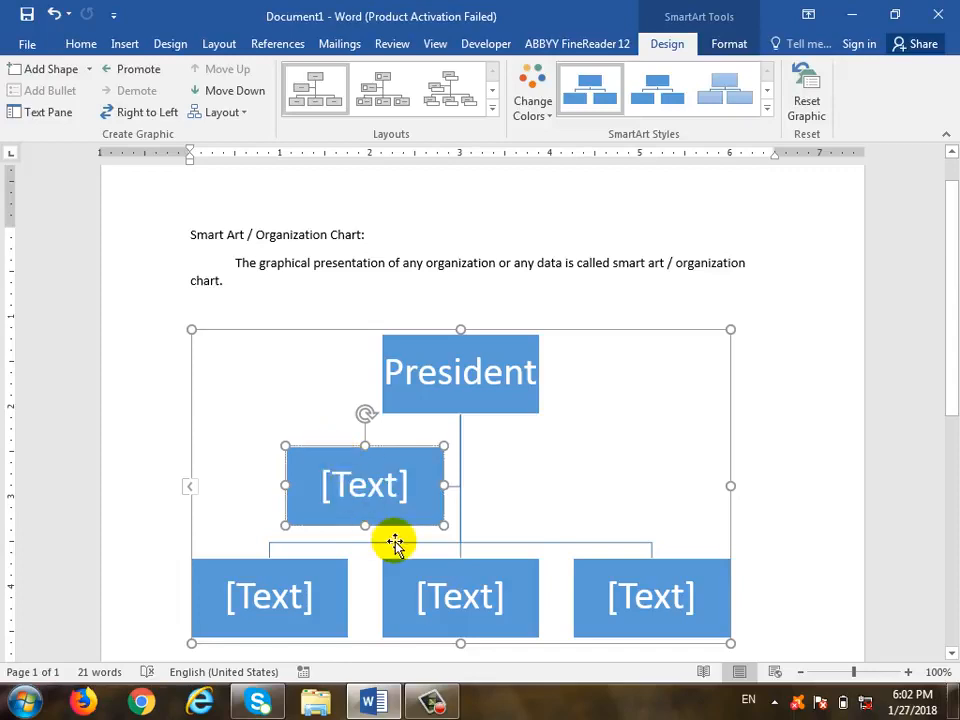
{"action": "left_click", "coordinate": [385, 483]}
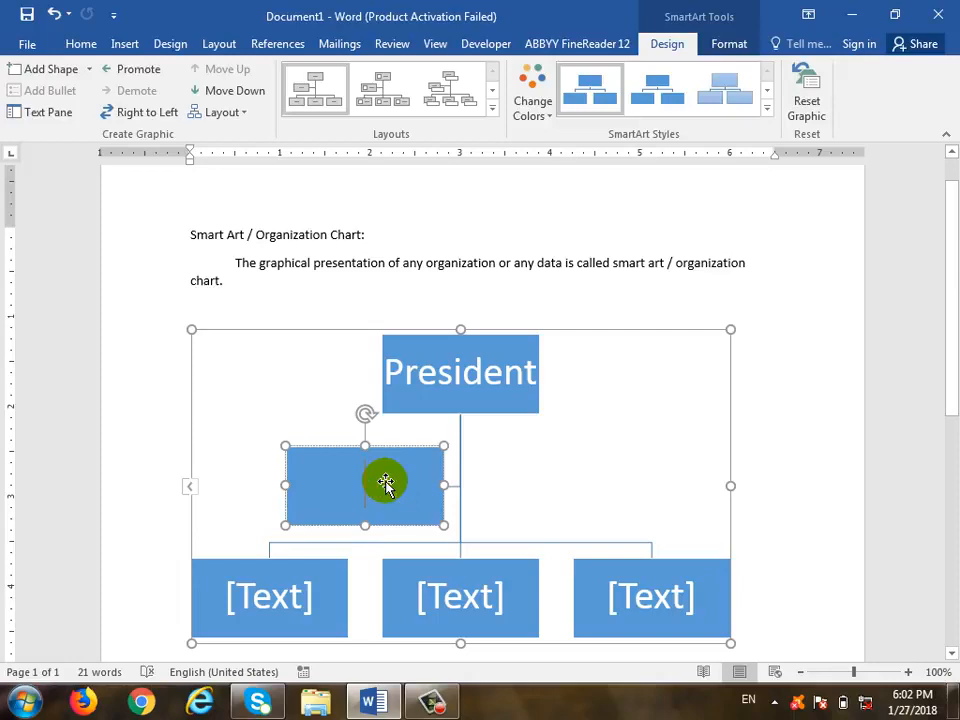
{"action": "type", "text": "Assistatn"}
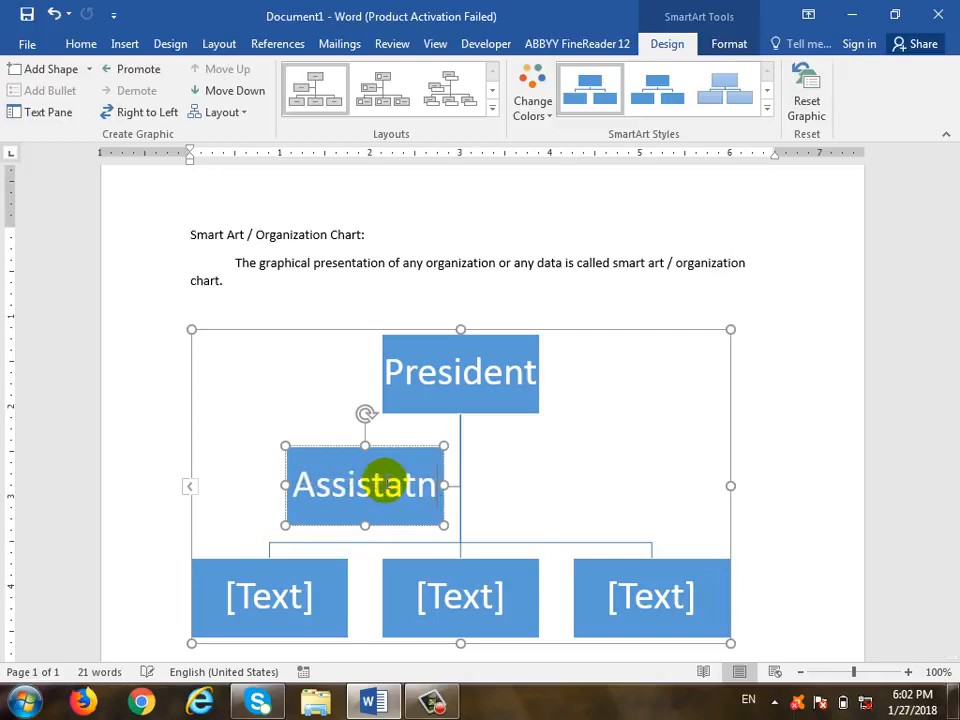
{"action": "key", "text": "BackSpace"}
{"action": "key", "text": "BackSpace"}
{"action": "type", "text": "nt"}
{"action": "scroll", "coordinate": [380, 470], "scroll_direction": "down", "scroll_amount": 1}
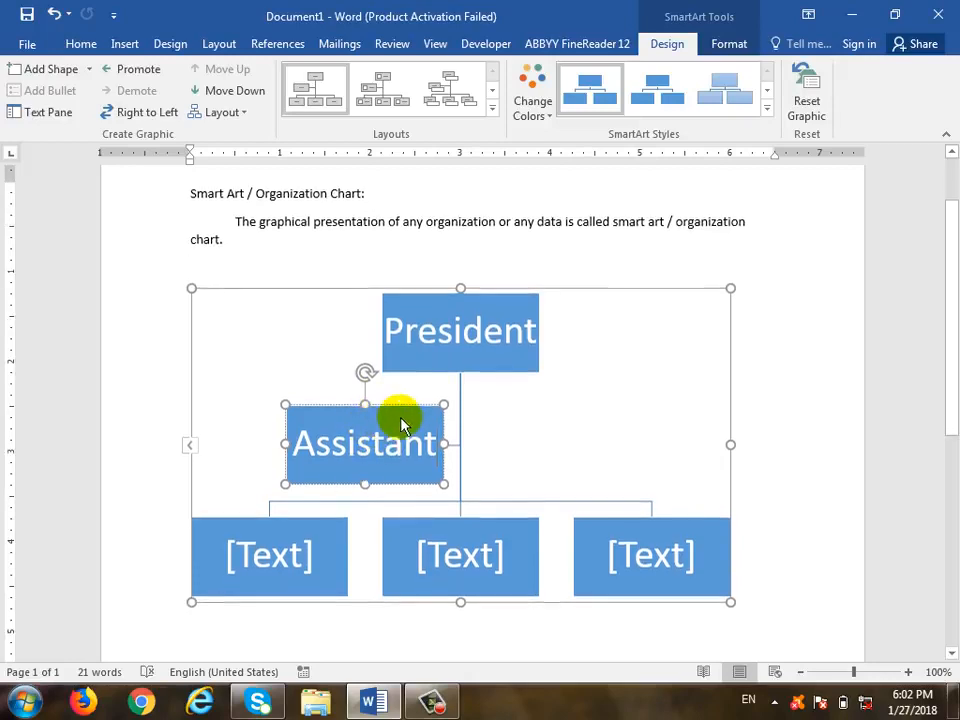
Label the first two boxes of the chart's lowest row "HR" and "Finance".
{"action": "left_click", "coordinate": [326, 580]}
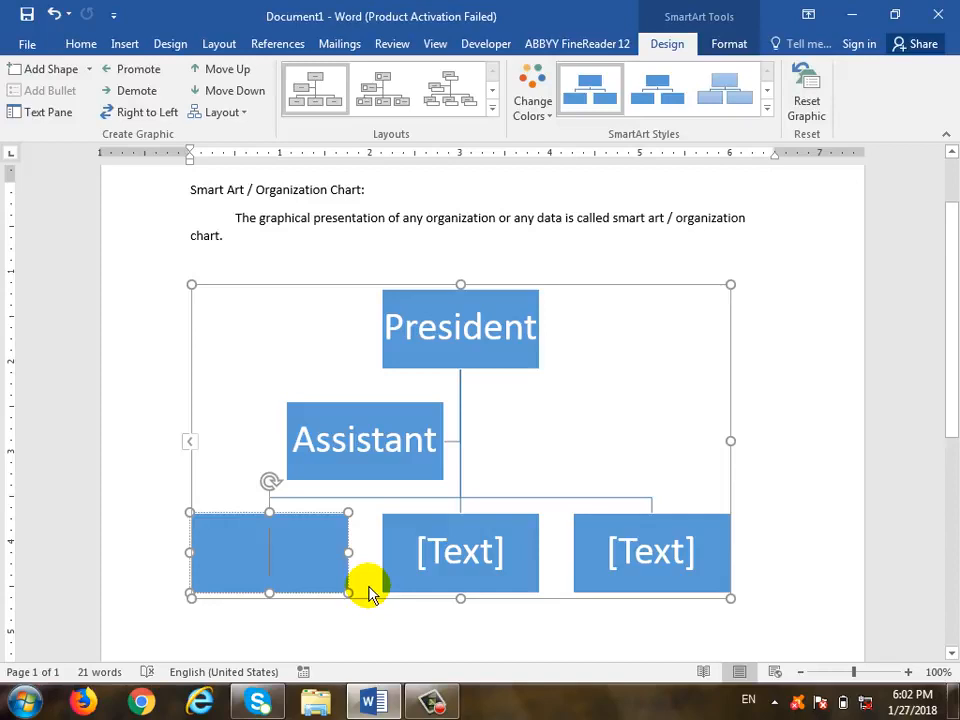
{"action": "left_click", "coordinate": [316, 568]}
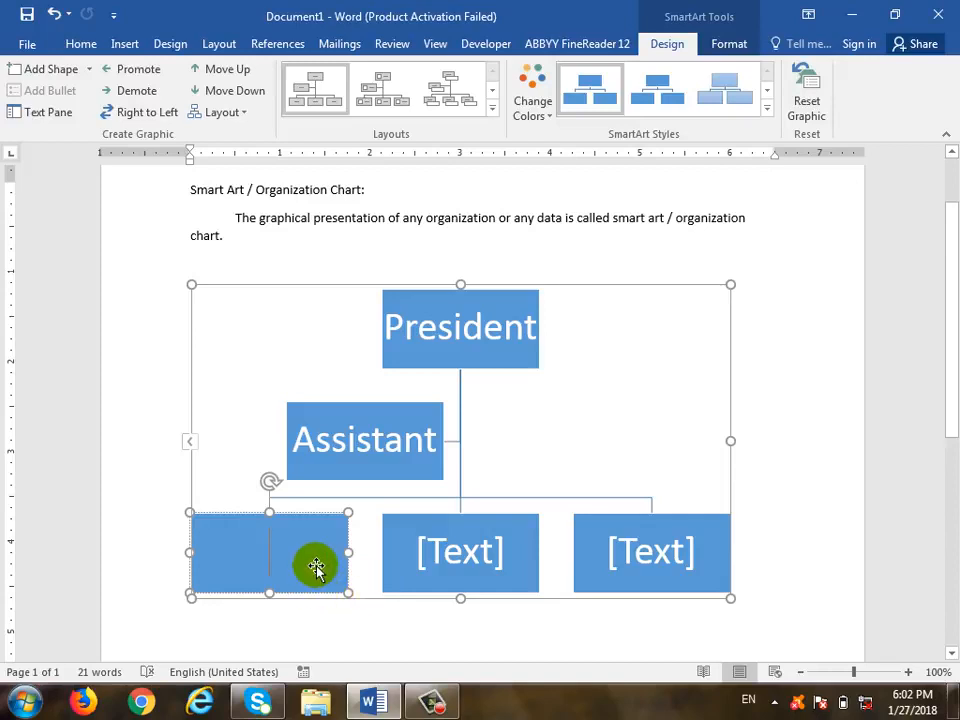
{"action": "type", "text": "HR"}
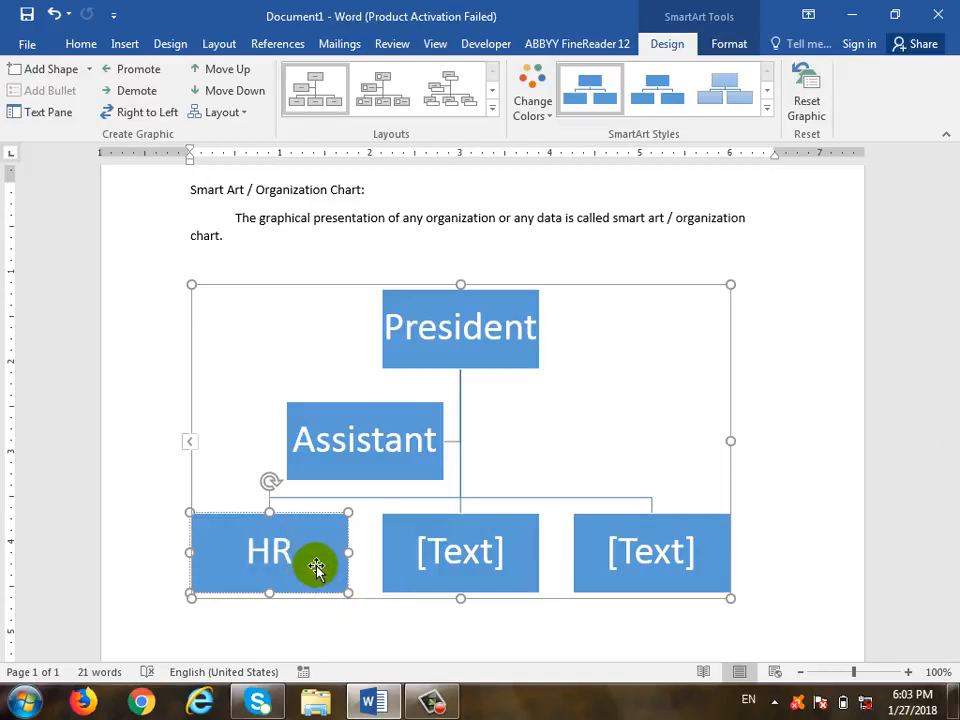
{"action": "left_click", "coordinate": [443, 551]}
{"action": "type", "text": "F"}
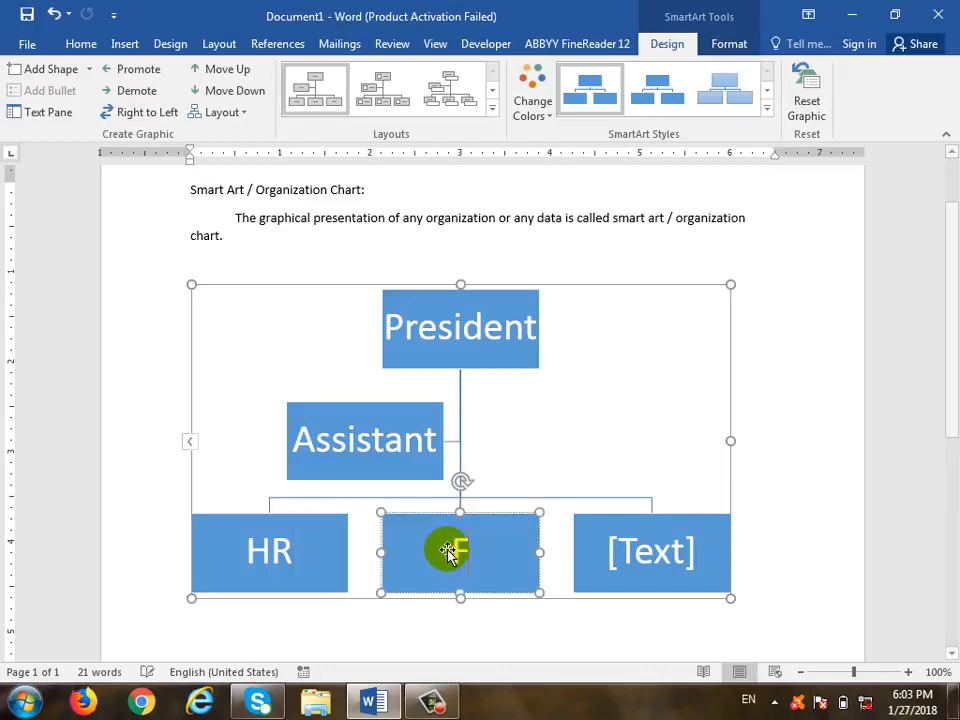
{"action": "type", "text": "inance"}
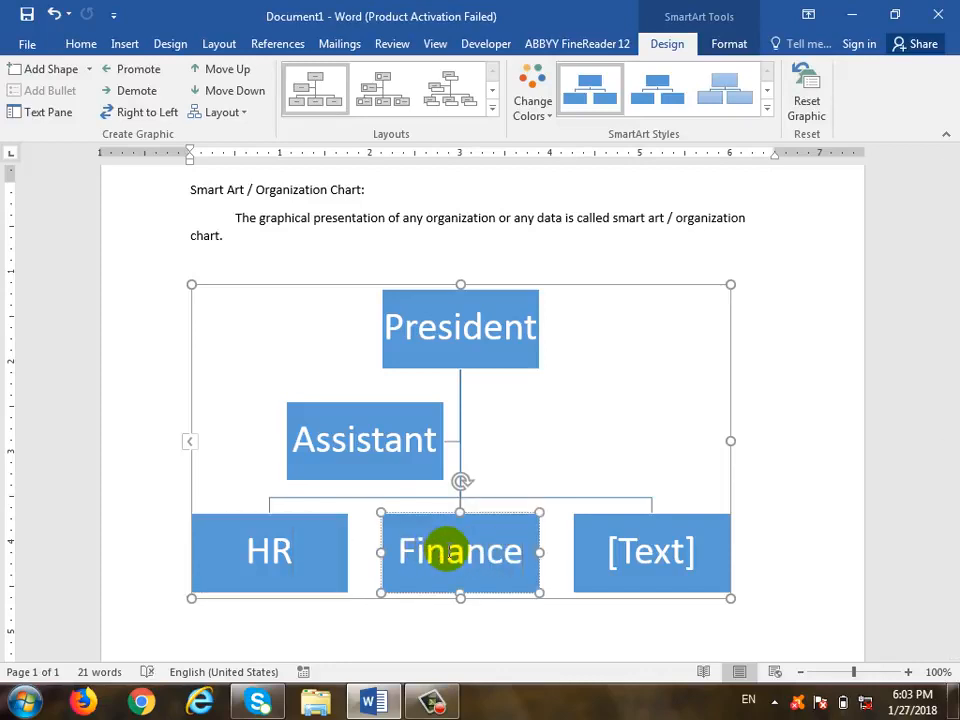
Label the third box of the chart's lowest row "Logistic" and leave the chart.
{"action": "left_click", "coordinate": [718, 550]}
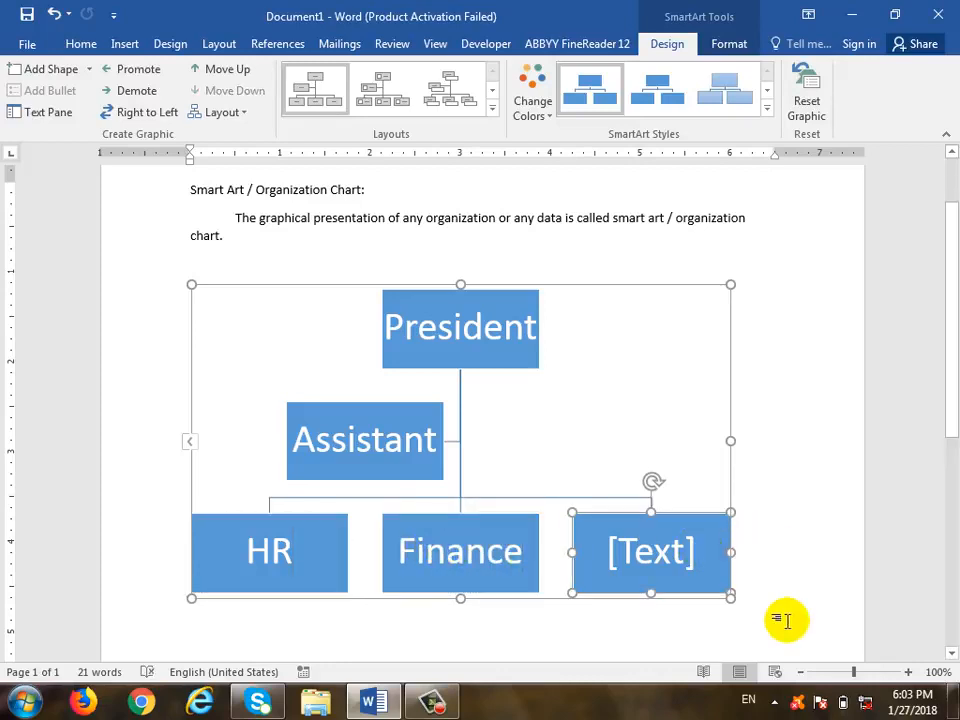
{"action": "type", "text": "Logistc"}
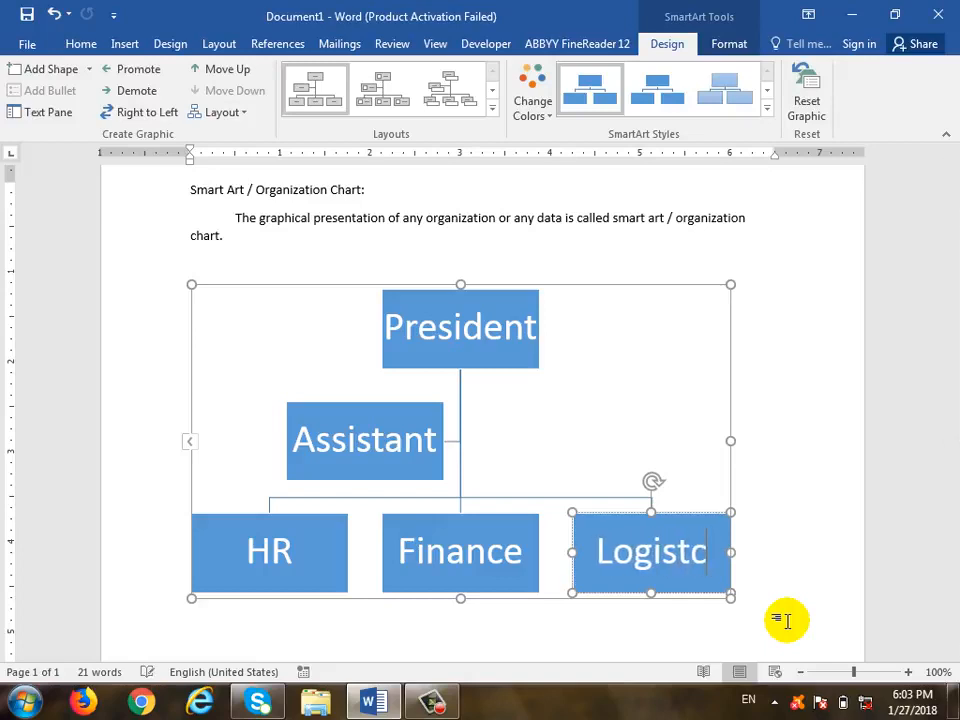
{"action": "key", "text": "Left"}
{"action": "type", "text": "i"}
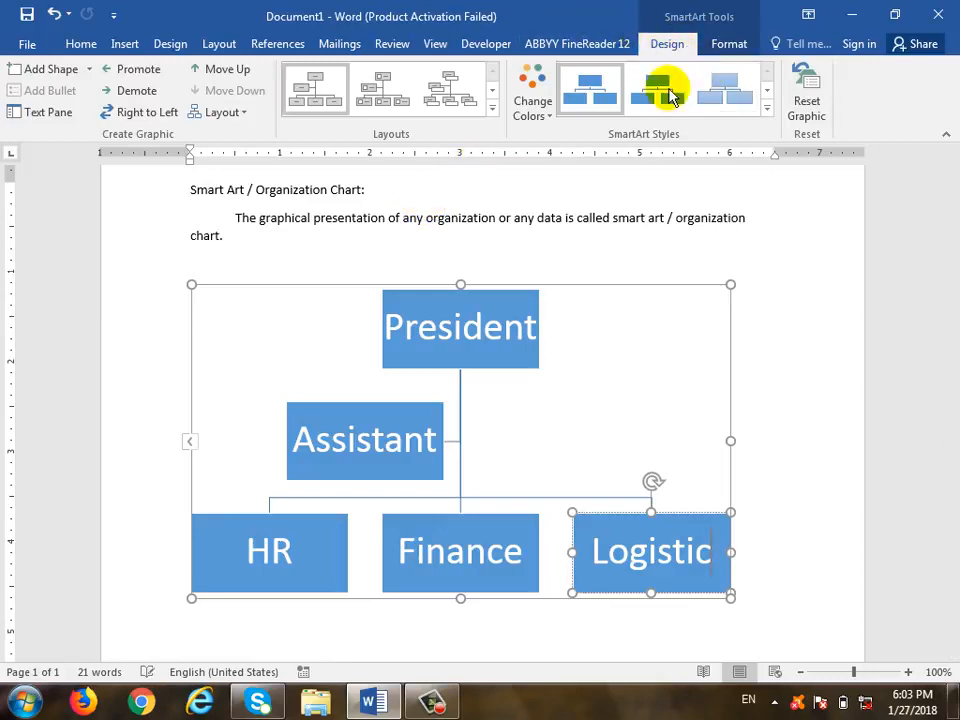
{"action": "left_click", "coordinate": [519, 244]}
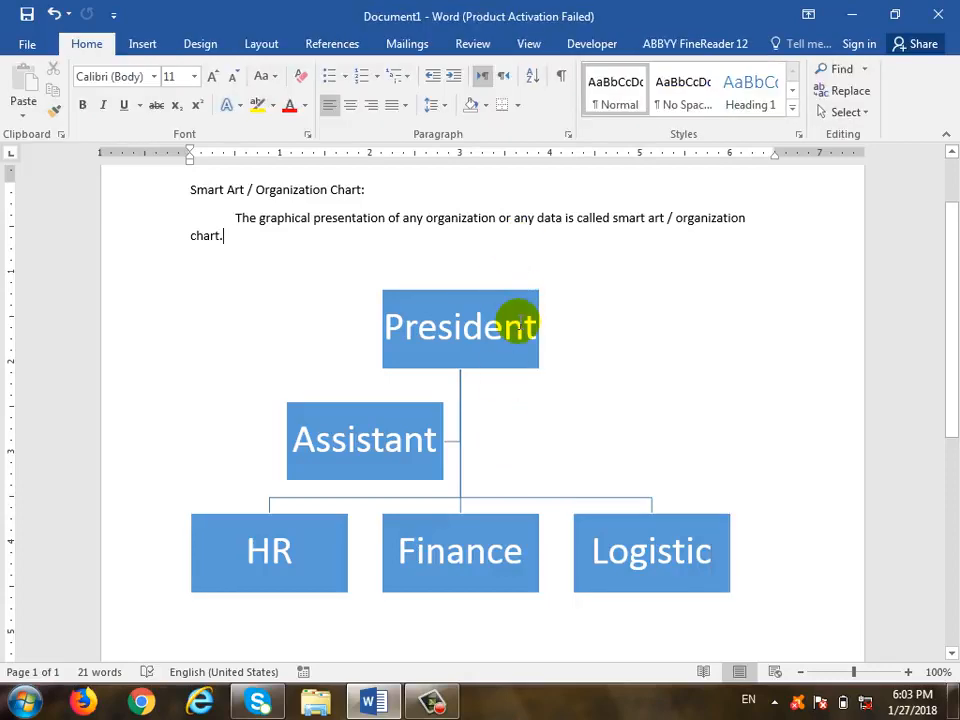
Try adding a shape after the President box, and undo the addition.
{"action": "left_click", "coordinate": [521, 324]}
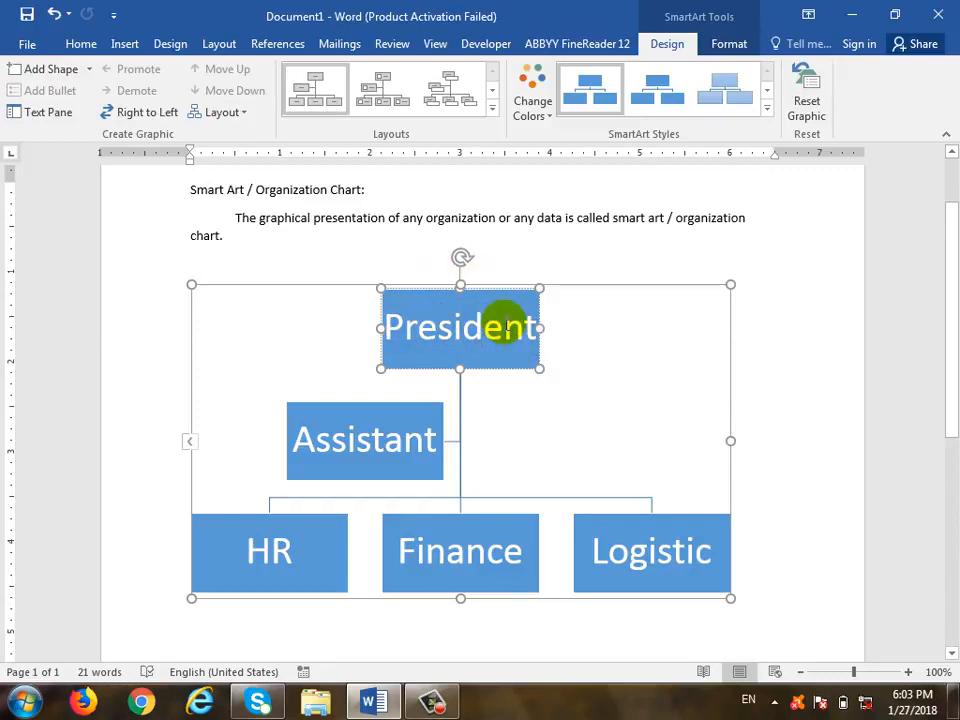
{"action": "left_click", "coordinate": [91, 70]}
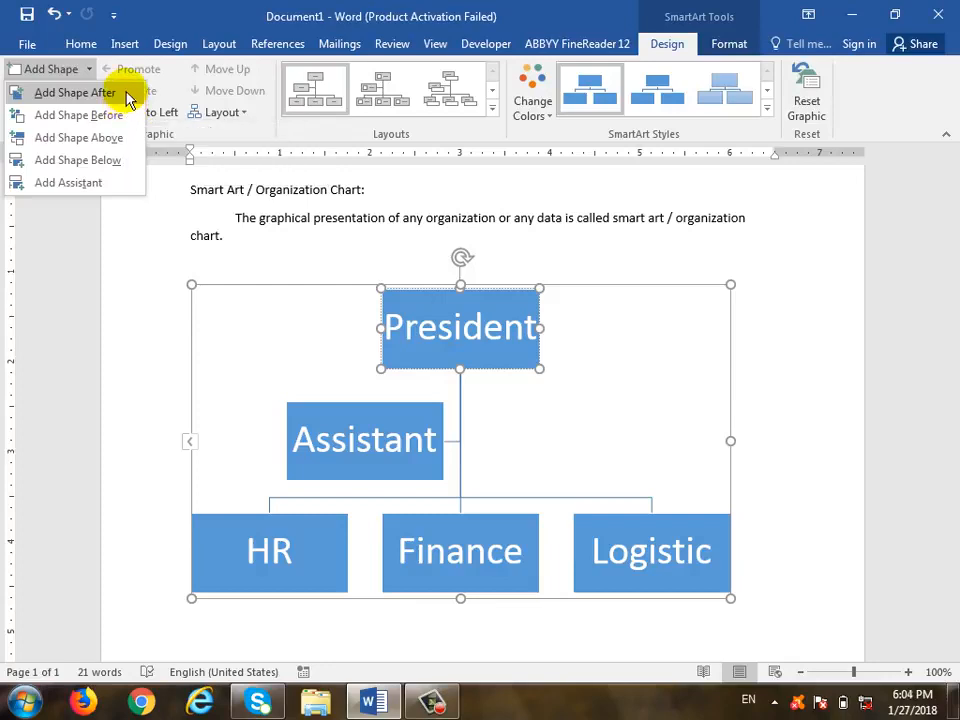
{"action": "left_click", "coordinate": [128, 94]}
{"action": "left_click", "coordinate": [681, 317]}
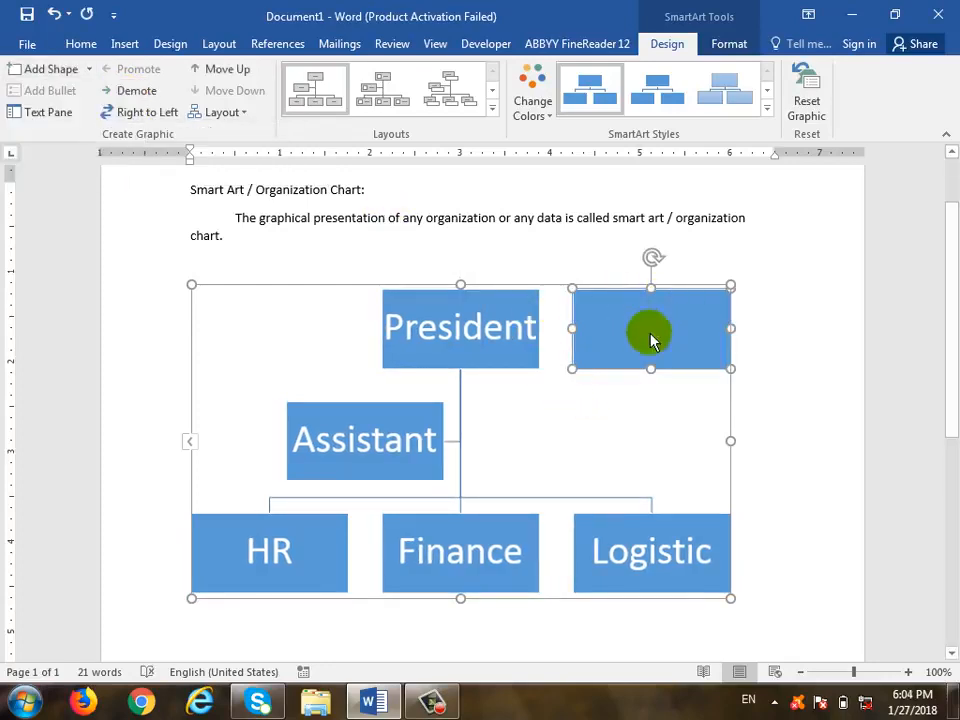
{"action": "key", "text": "ctrl+z"}
Try adding a shape before the President box, and undo the addition.
{"action": "left_click", "coordinate": [473, 320]}
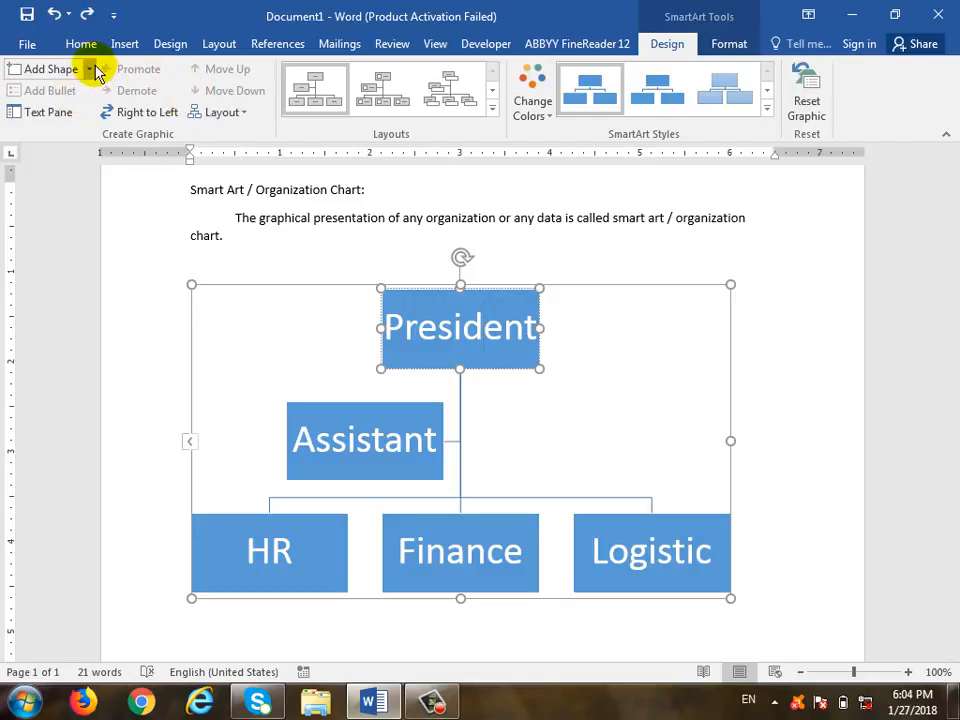
{"action": "left_click", "coordinate": [89, 69]}
{"action": "left_click", "coordinate": [104, 115]}
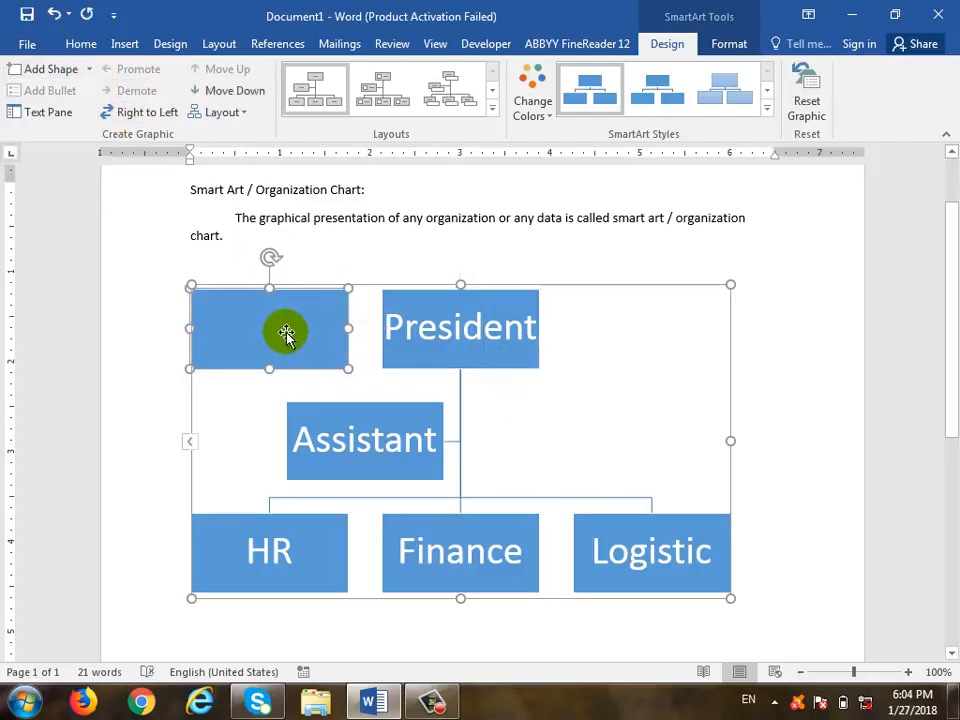
{"action": "key", "text": "ctrl+z"}
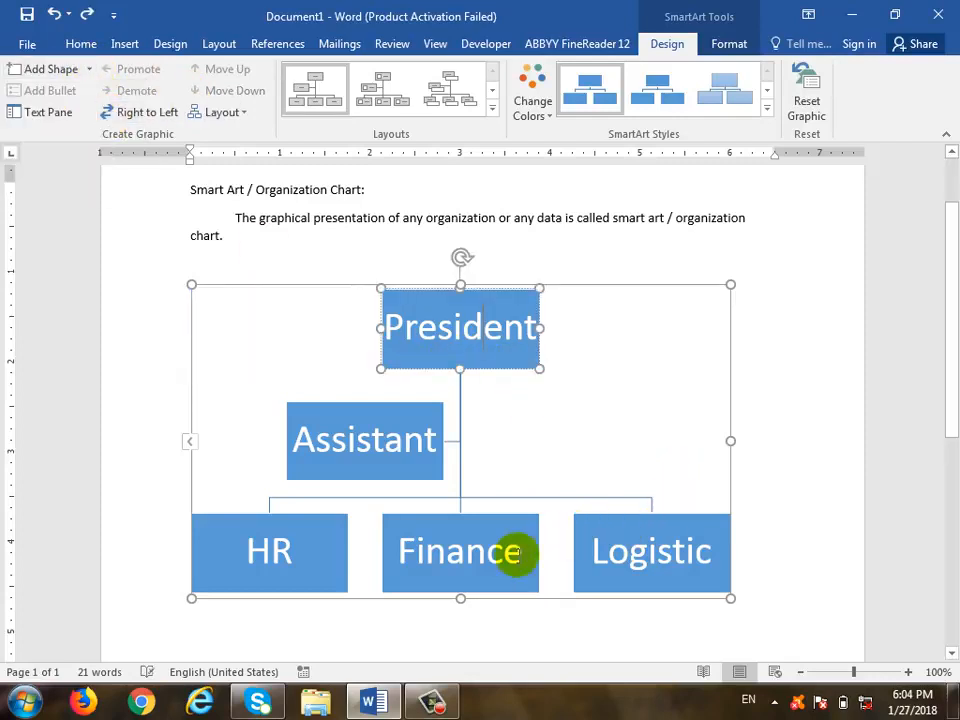
Try adding a shape after the Finance box, and remove the new shape.
{"action": "left_click", "coordinate": [480, 578]}
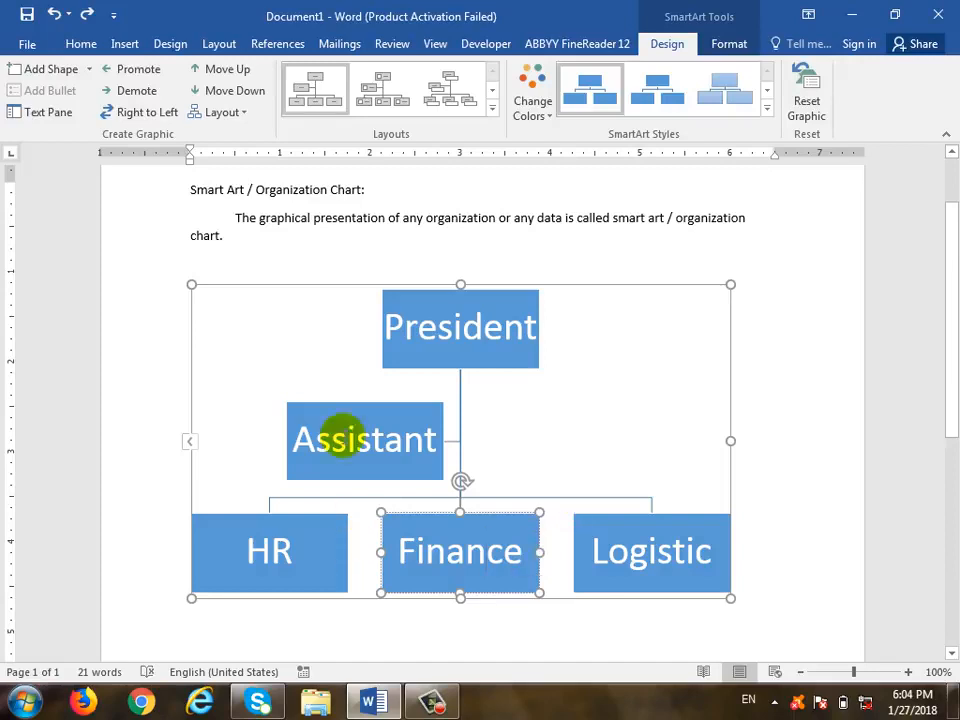
{"action": "left_click", "coordinate": [90, 70]}
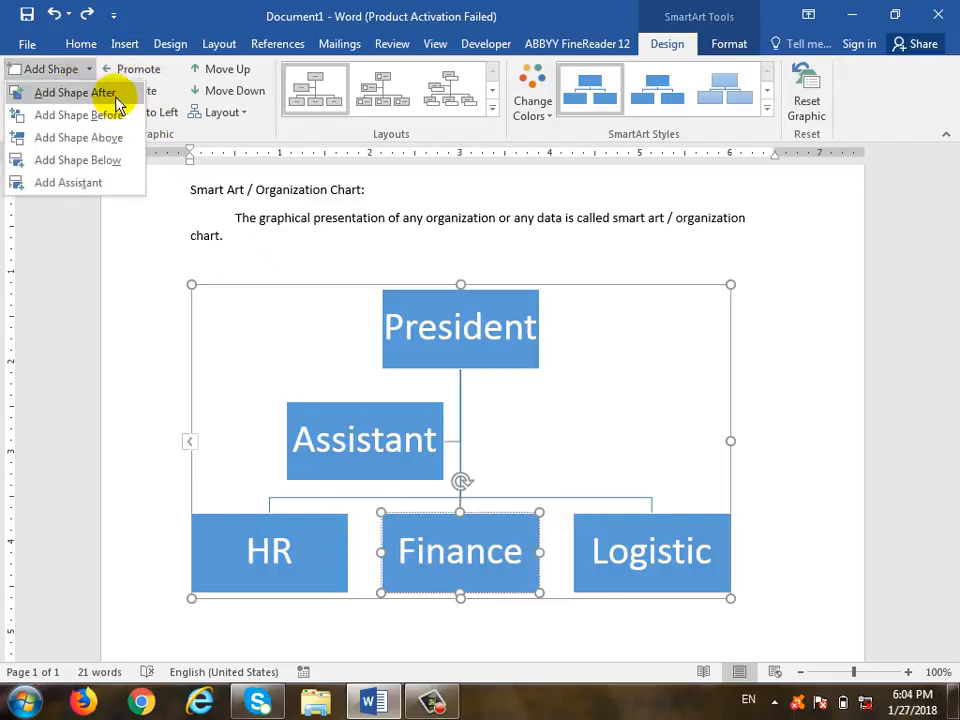
{"action": "left_click", "coordinate": [107, 92]}
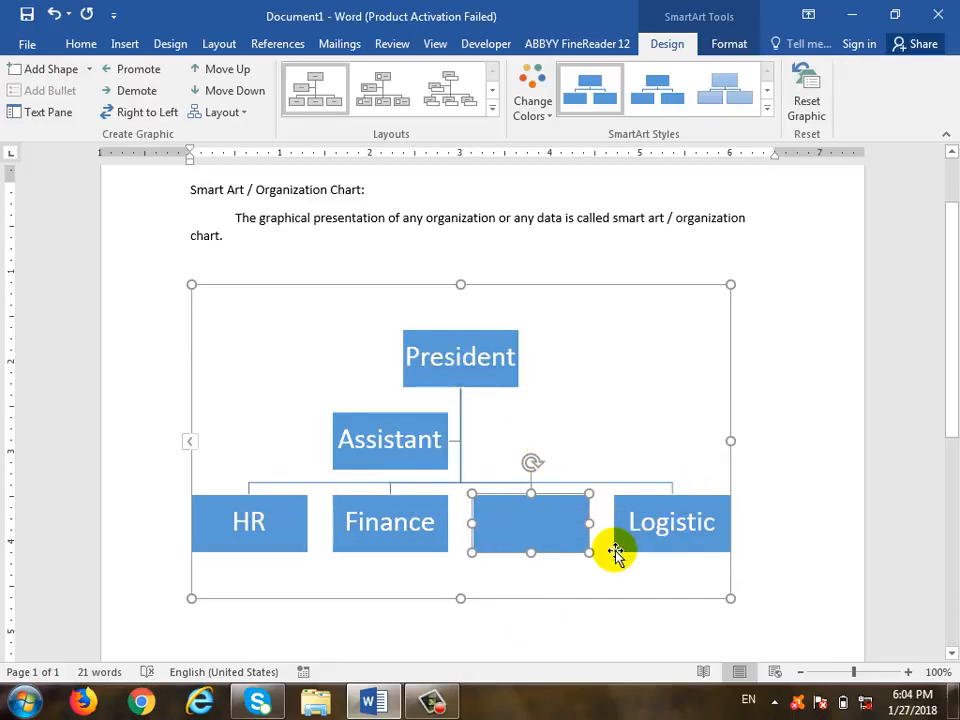
{"action": "key", "text": "Delete"}
Add a shape before the Finance box and label it "Transportation".
{"action": "left_click", "coordinate": [488, 556]}
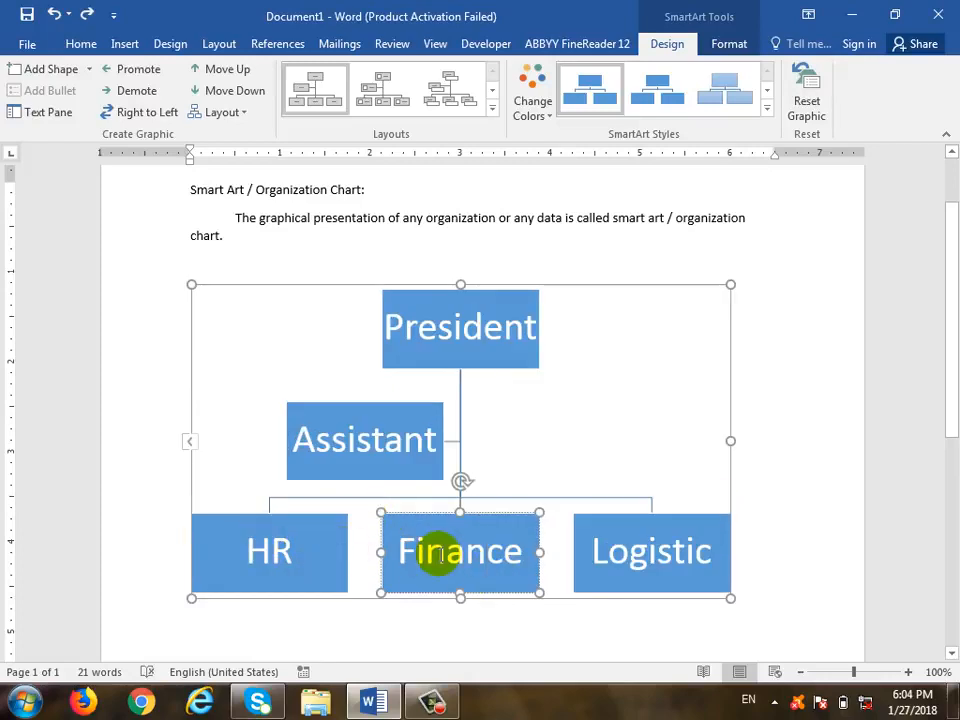
{"action": "left_click", "coordinate": [88, 70]}
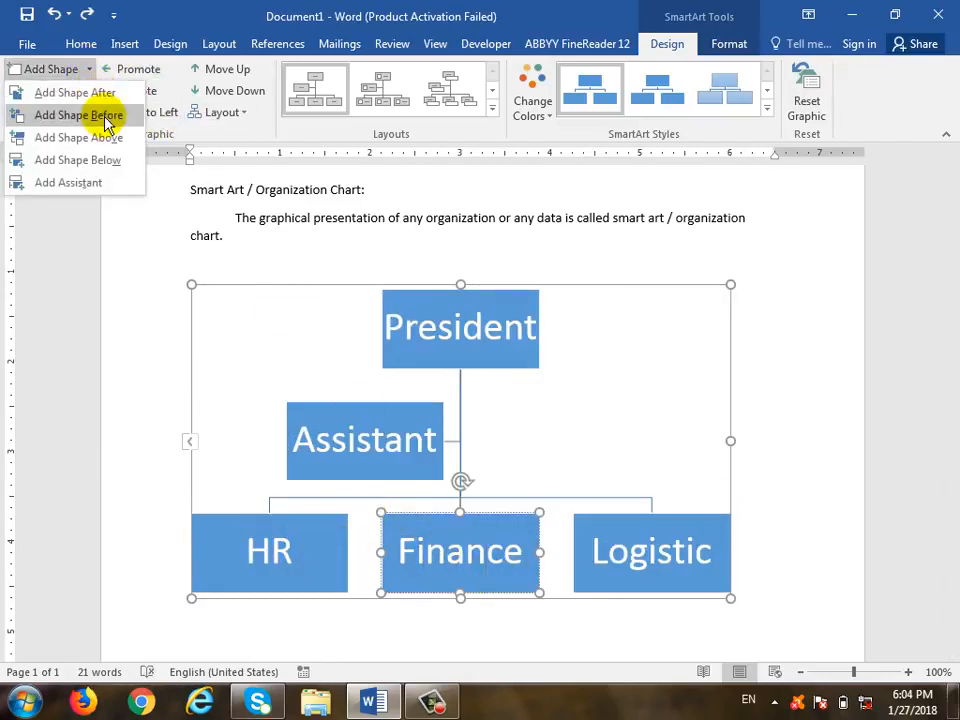
{"action": "left_click", "coordinate": [107, 116]}
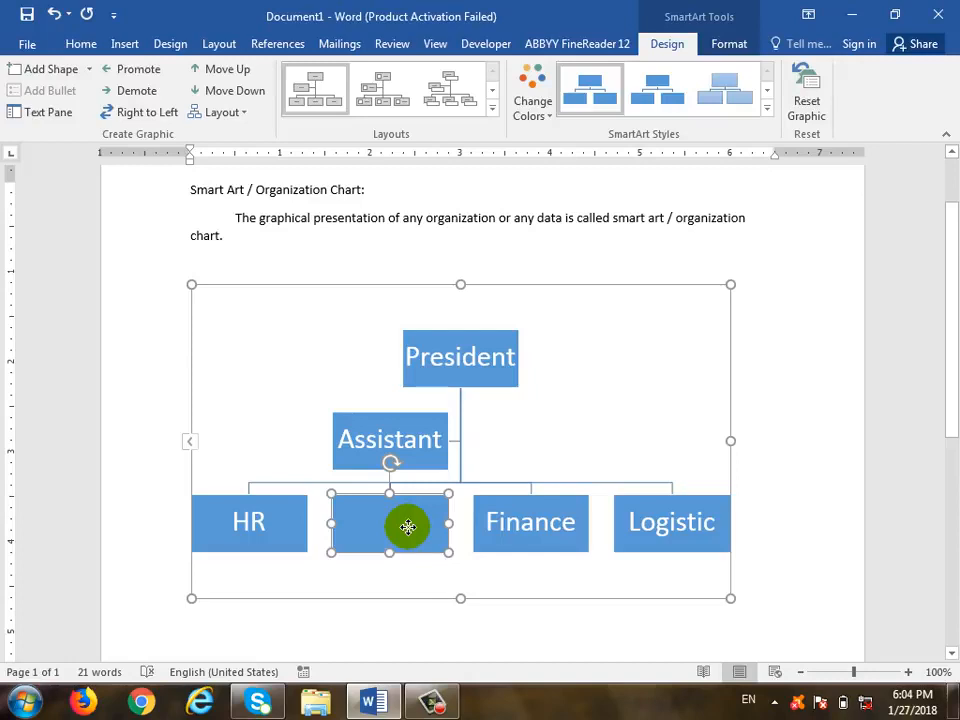
{"action": "type", "text": "T"}
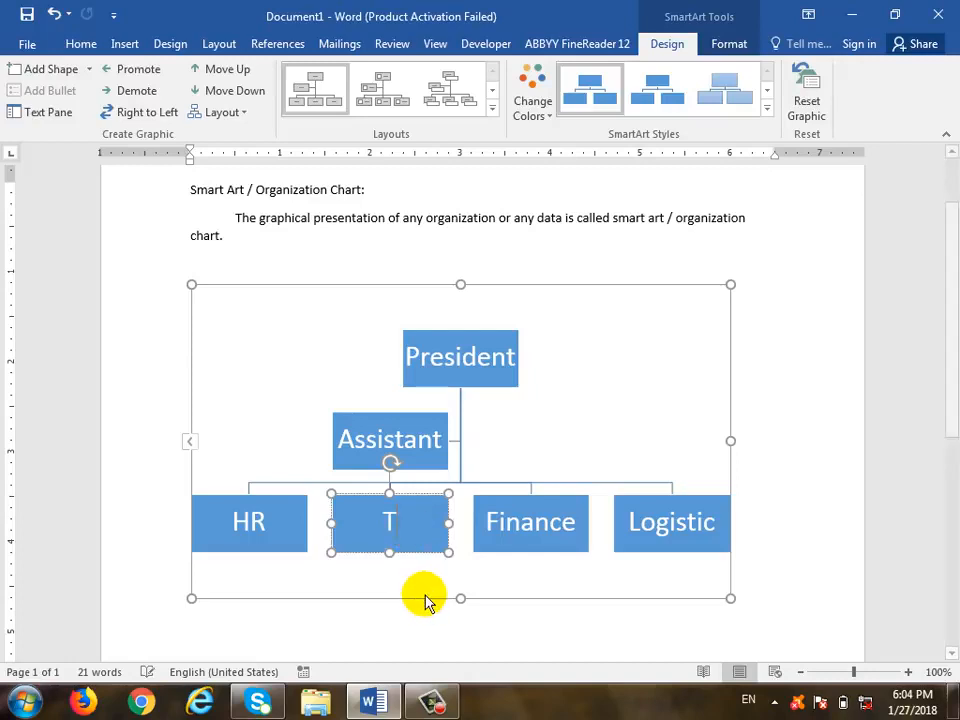
{"action": "type", "text": "ransportation"}
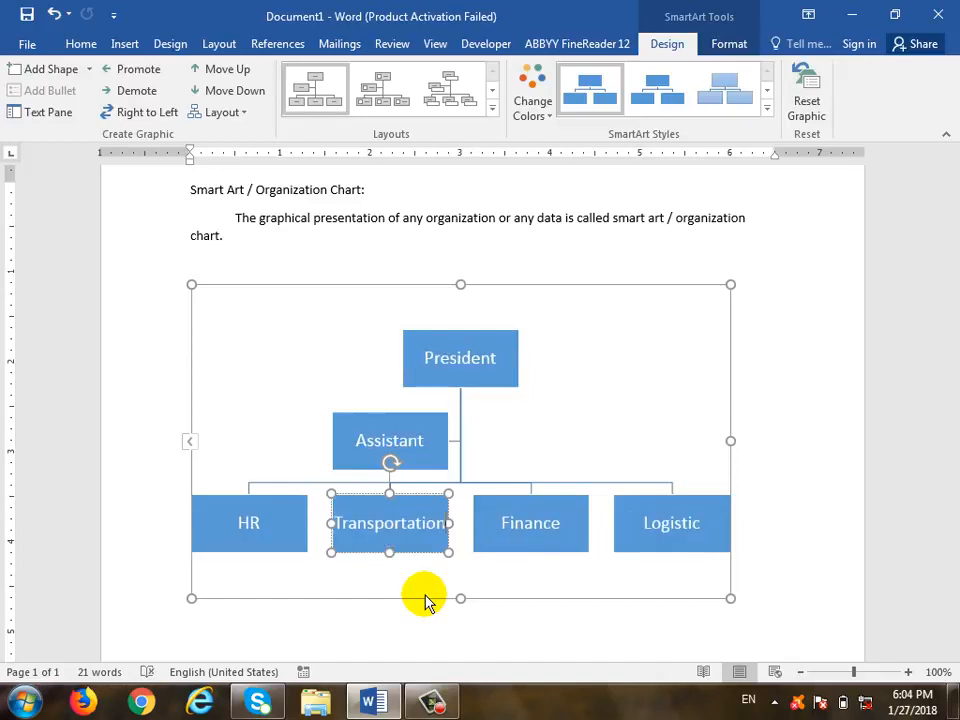
Add an empty subordinate shape below the HR box and select the HR box again.
{"action": "left_click", "coordinate": [89, 69]}
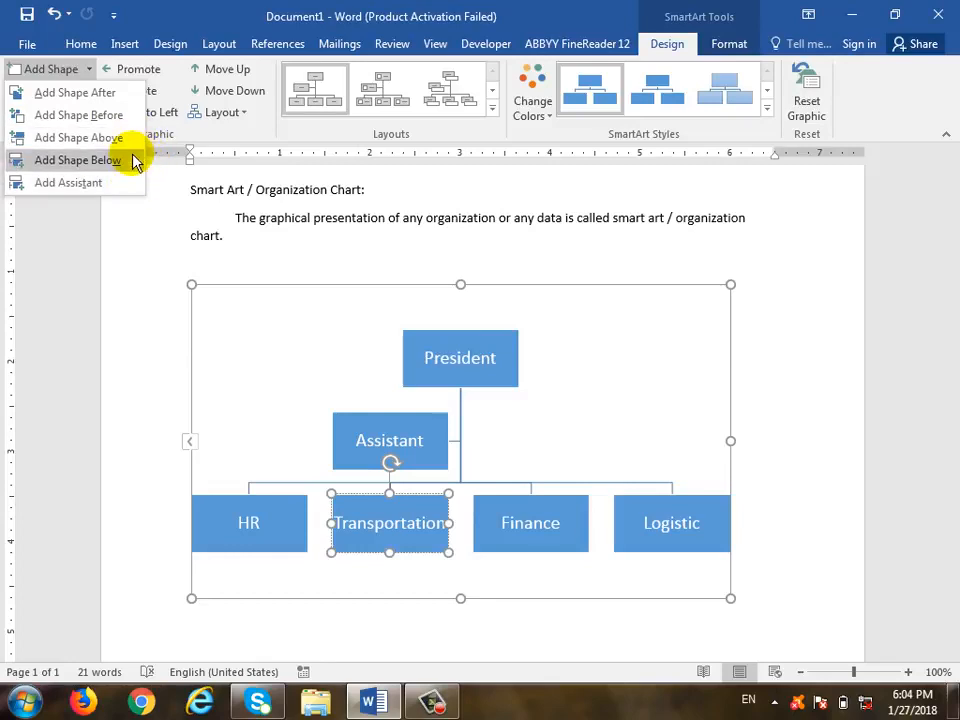
{"action": "left_click", "coordinate": [265, 518]}
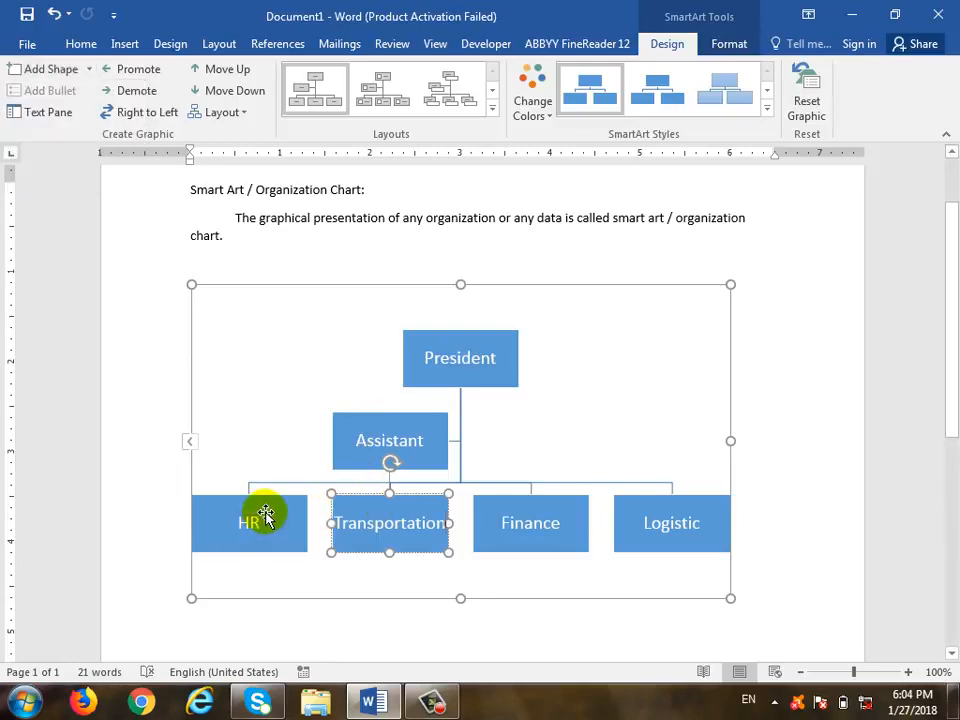
{"action": "left_click", "coordinate": [255, 520]}
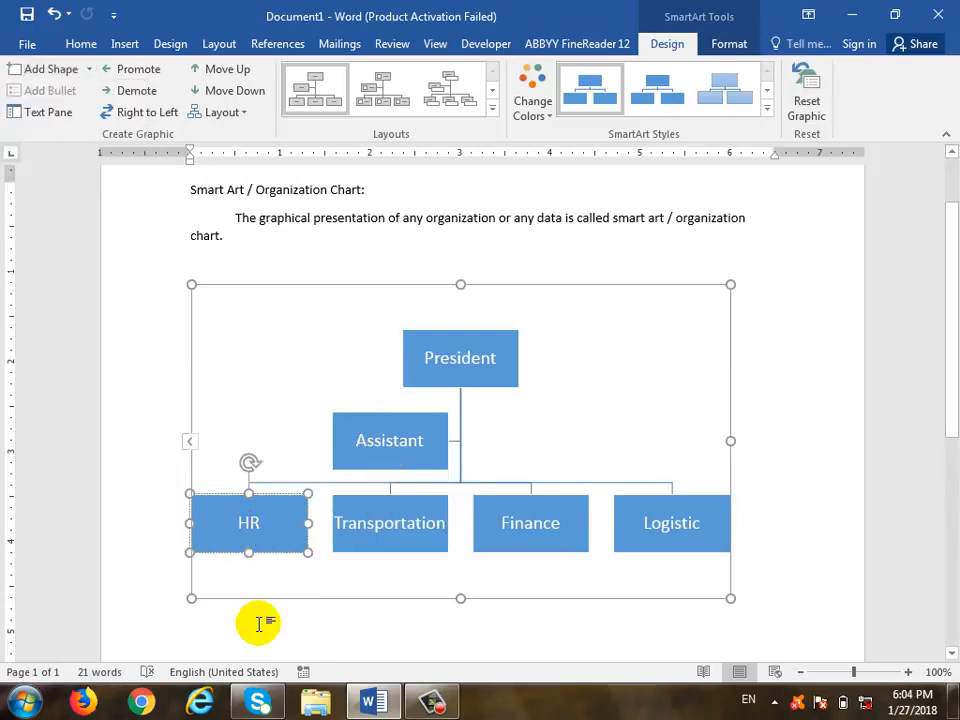
{"action": "left_click", "coordinate": [269, 531]}
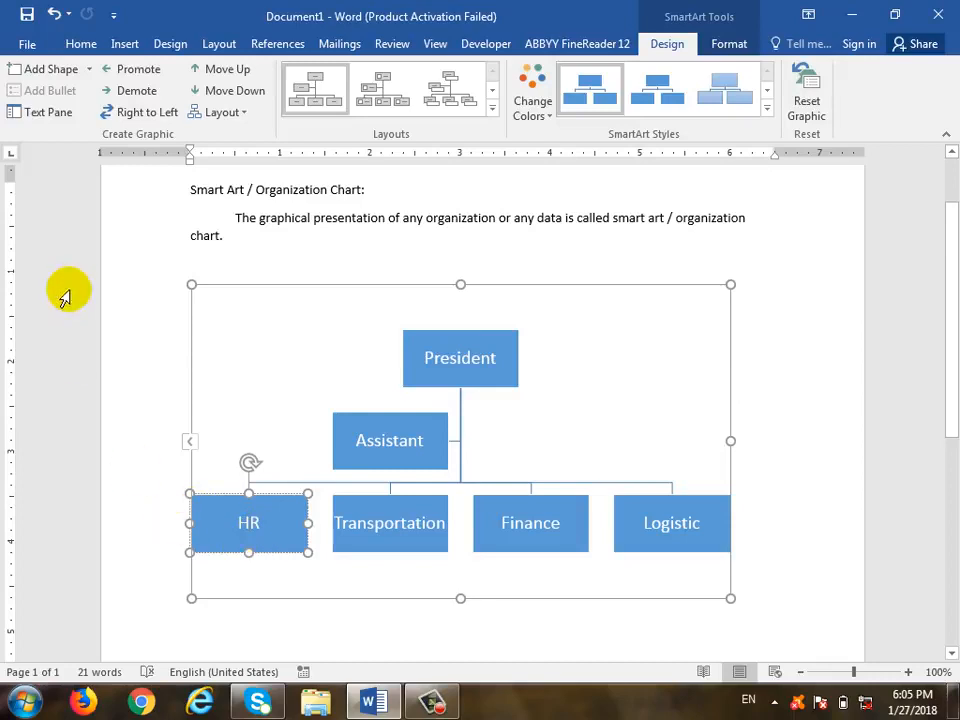
{"action": "left_click", "coordinate": [89, 69]}
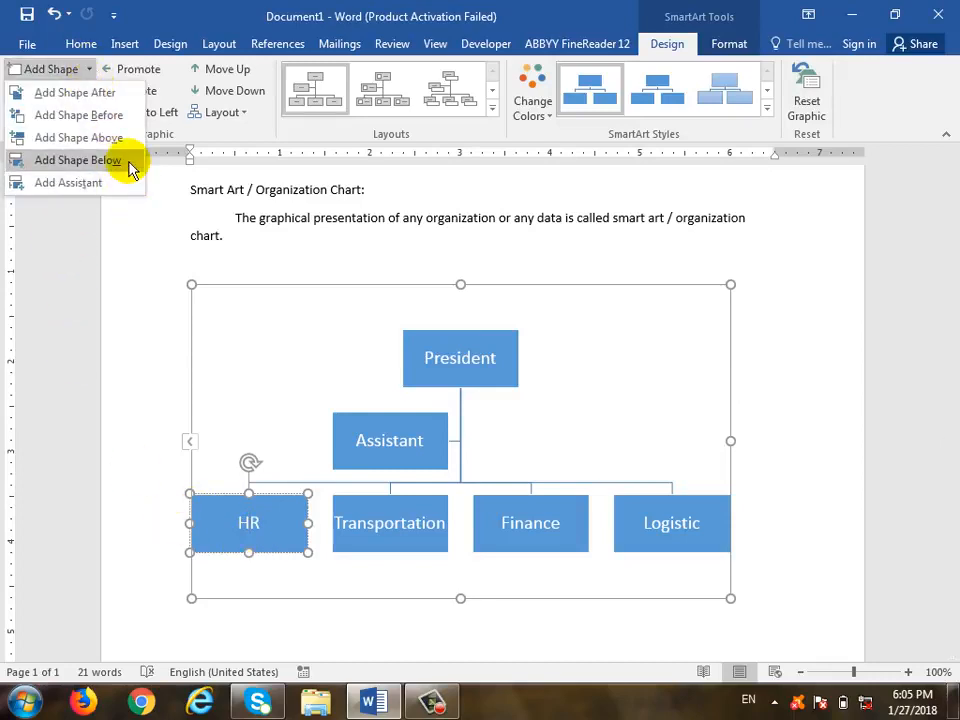
{"action": "left_click", "coordinate": [120, 161]}
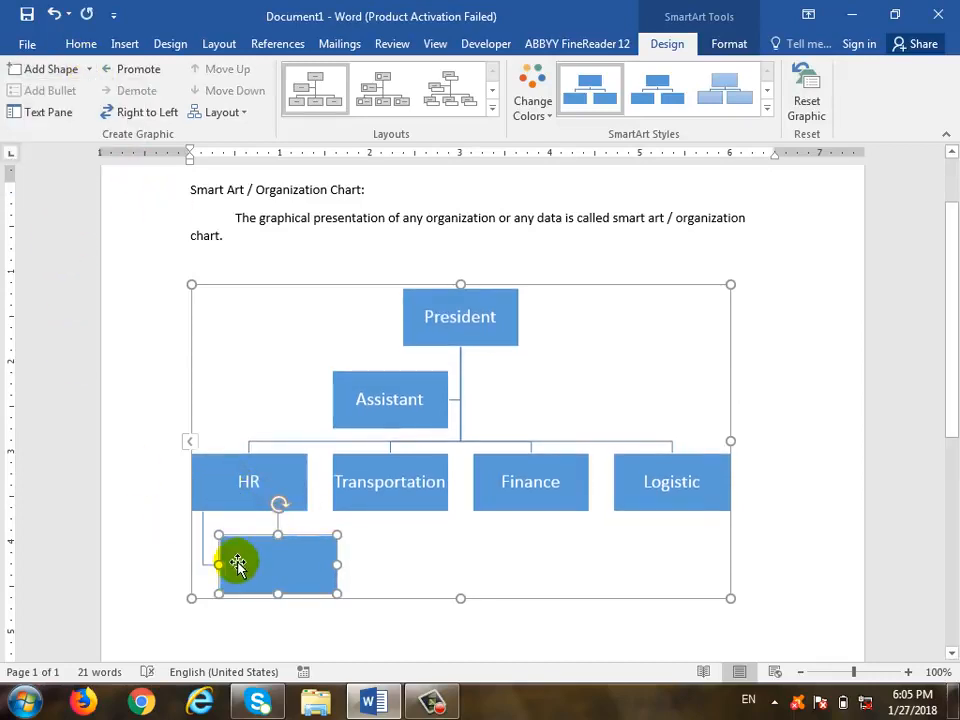
{"action": "left_click", "coordinate": [266, 495]}
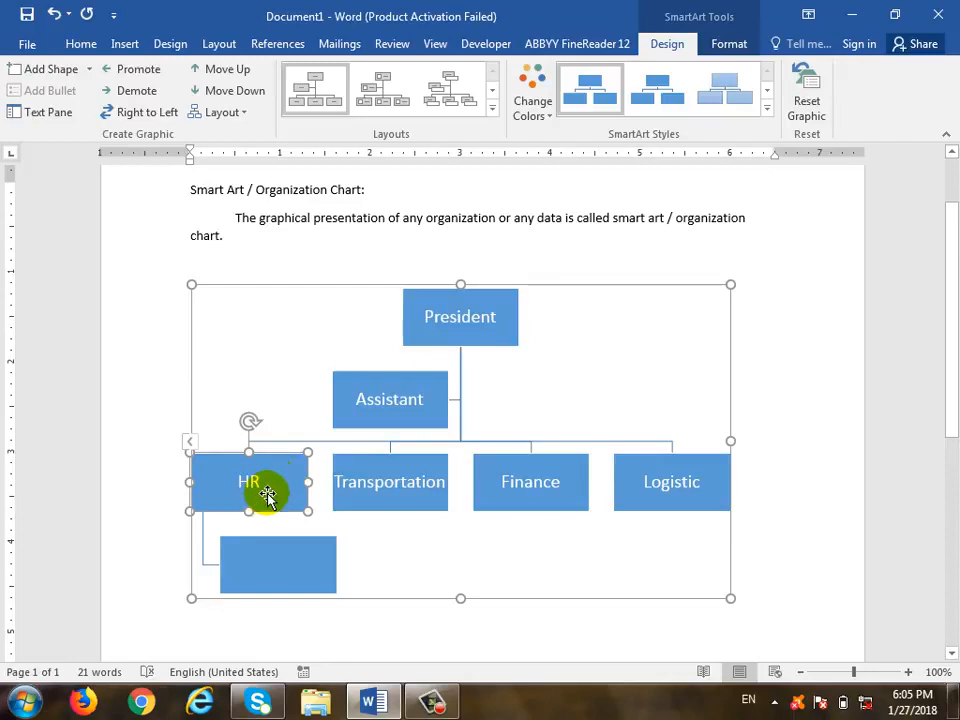
Add a second empty subordinate shape below the HR box.
{"action": "left_click", "coordinate": [89, 69]}
{"action": "left_click", "coordinate": [118, 160]}
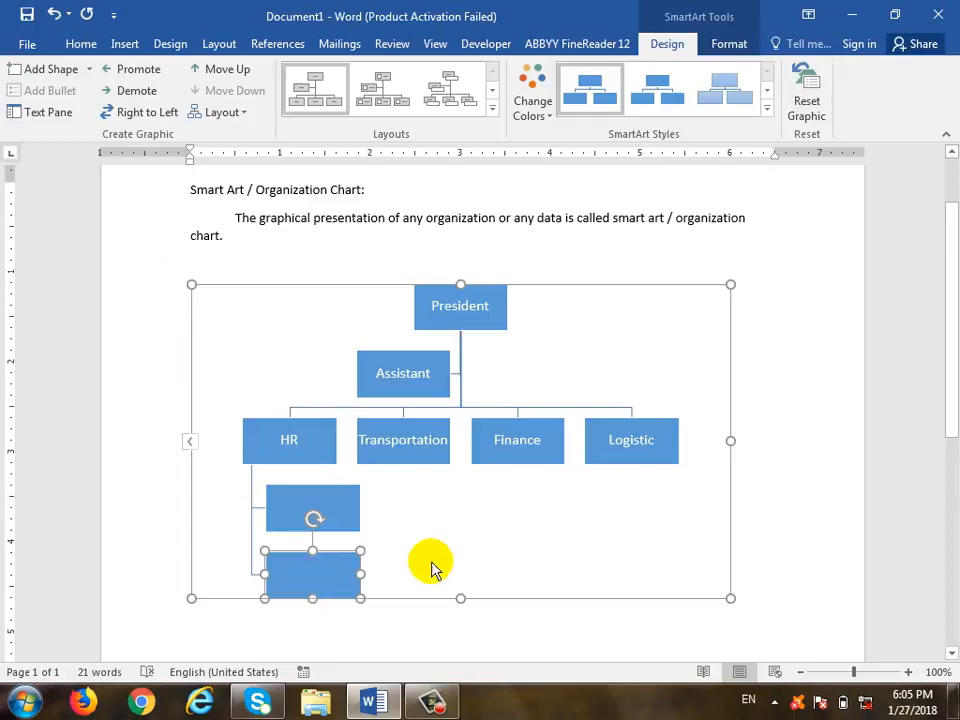
Try adding a shape above the lower empty HR subordinate and above the Finance box, undoing both additions.
{"action": "left_click", "coordinate": [86, 70]}
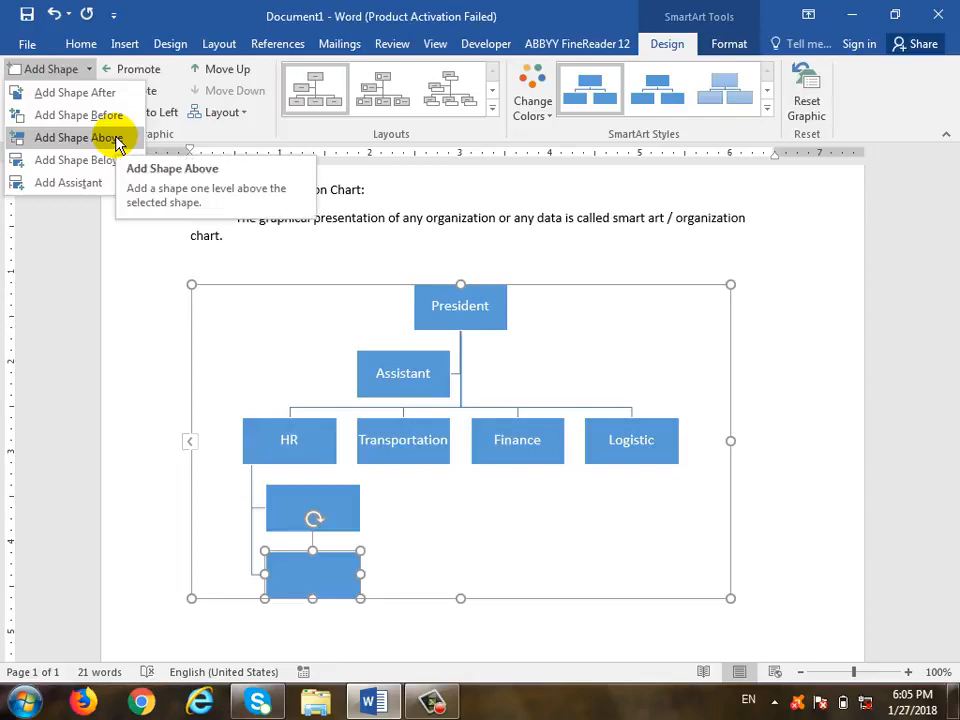
{"action": "left_click", "coordinate": [118, 141]}
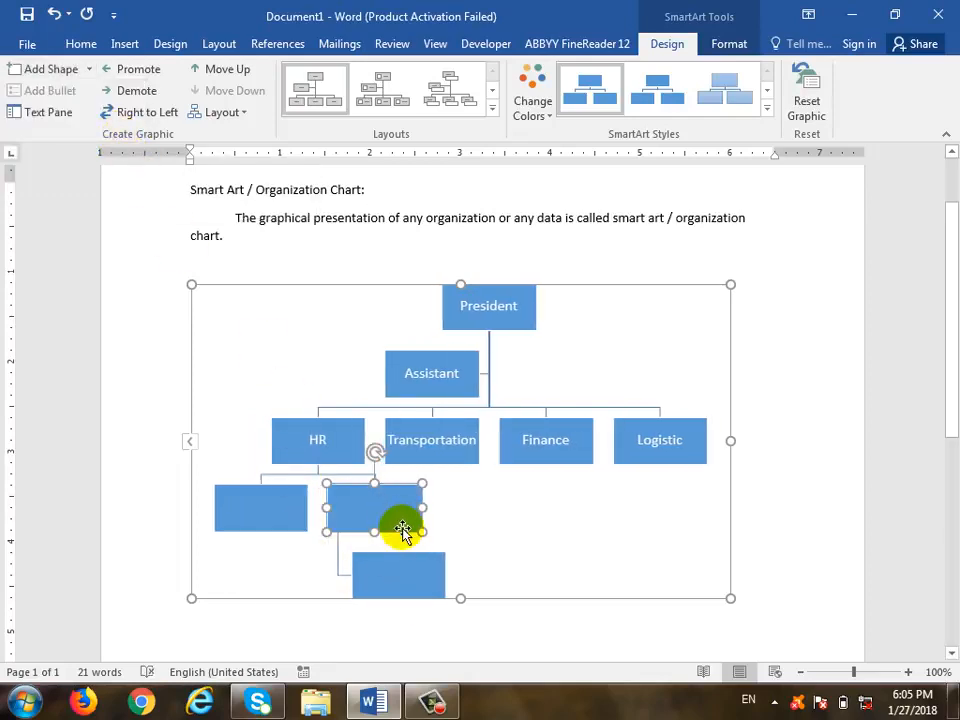
{"action": "left_click", "coordinate": [536, 455]}
{"action": "left_click", "coordinate": [89, 74]}
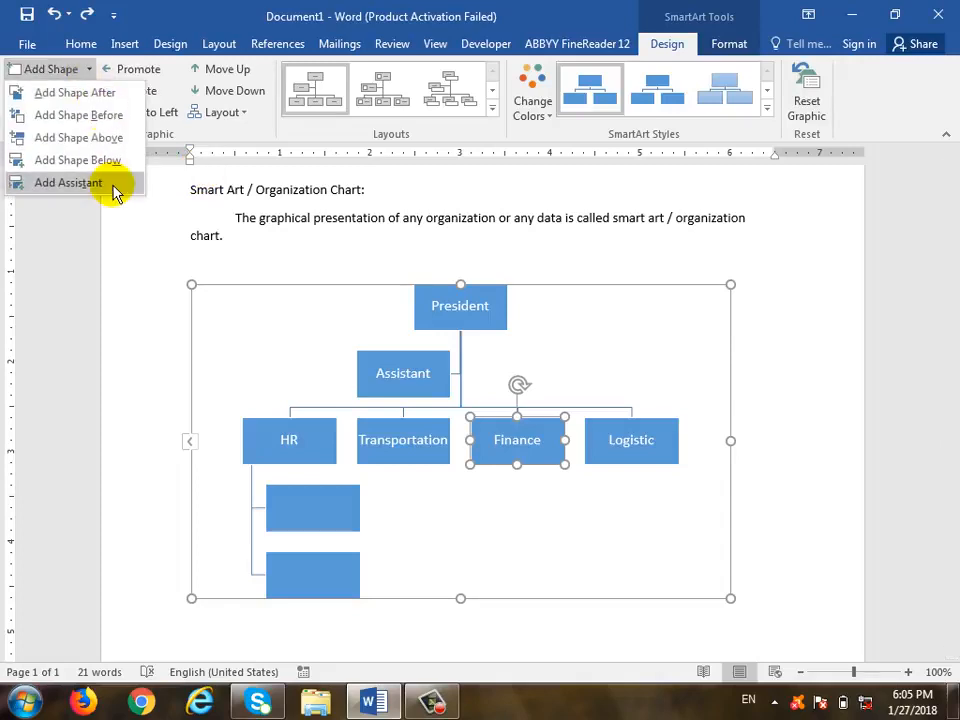
{"action": "left_click", "coordinate": [122, 139]}
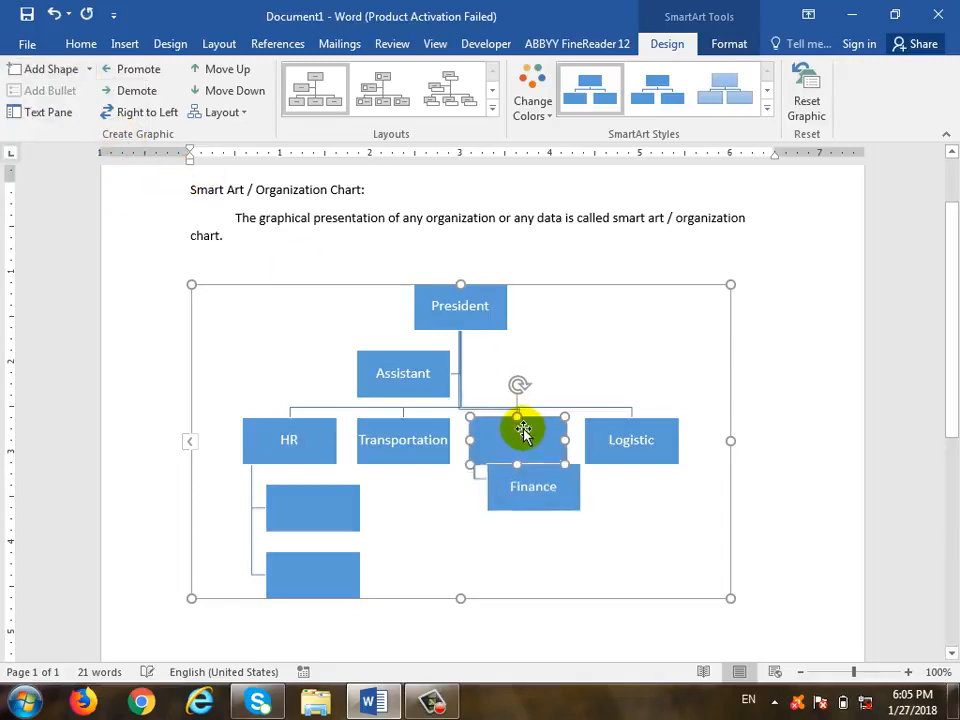
{"action": "key", "text": "ctrl+z"}
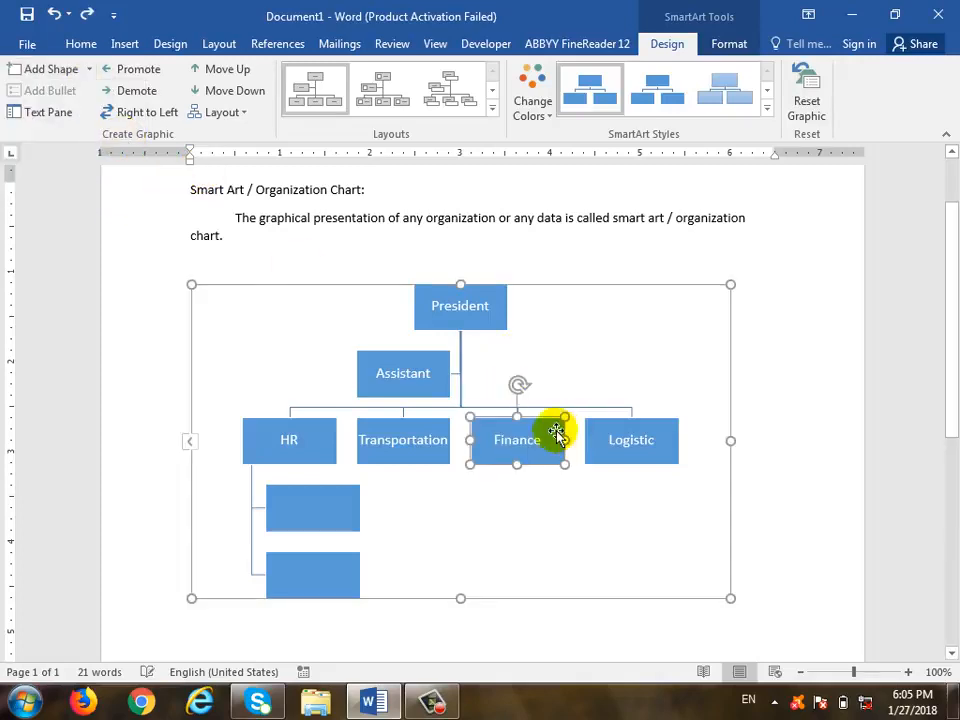
{"action": "left_click", "coordinate": [89, 70]}
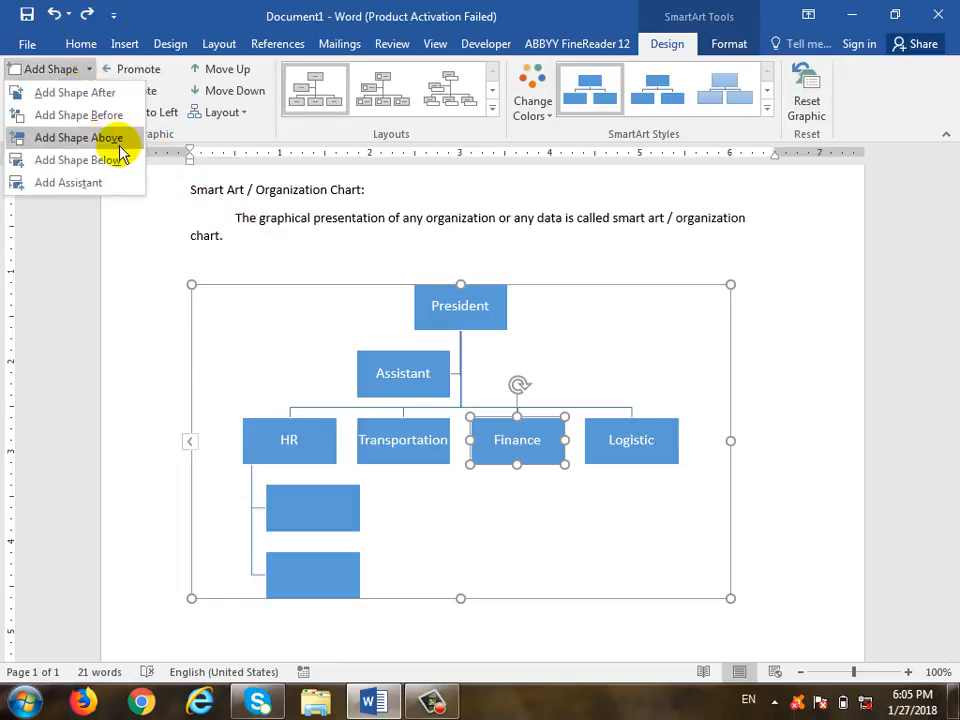
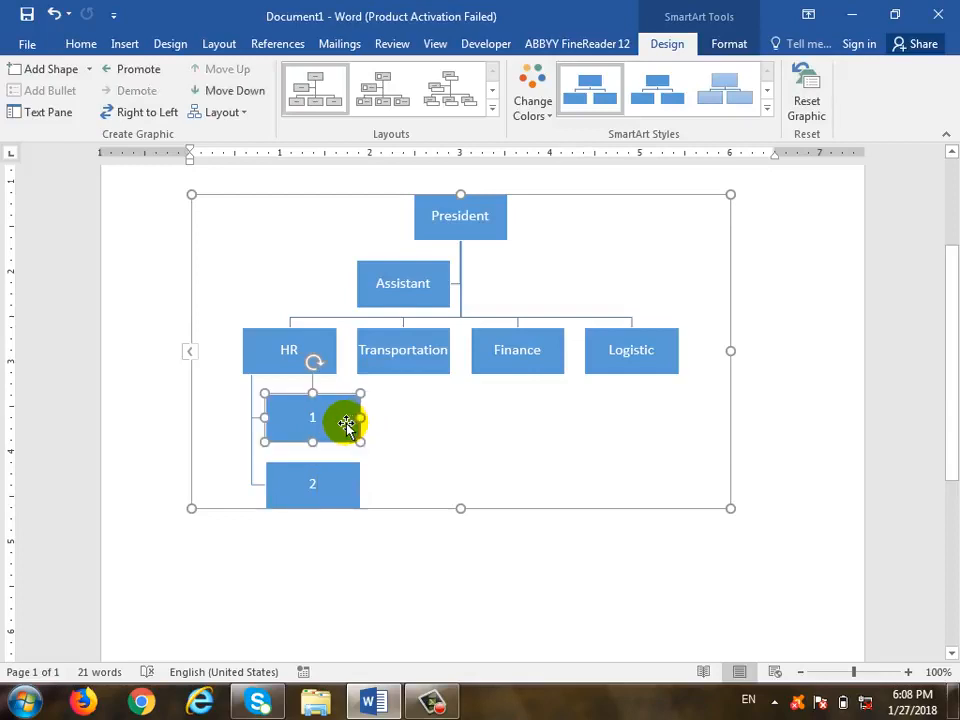
Move box 2 up ahead of box 1 under HR, and move it back down.
{"action": "left_click", "coordinate": [335, 474]}
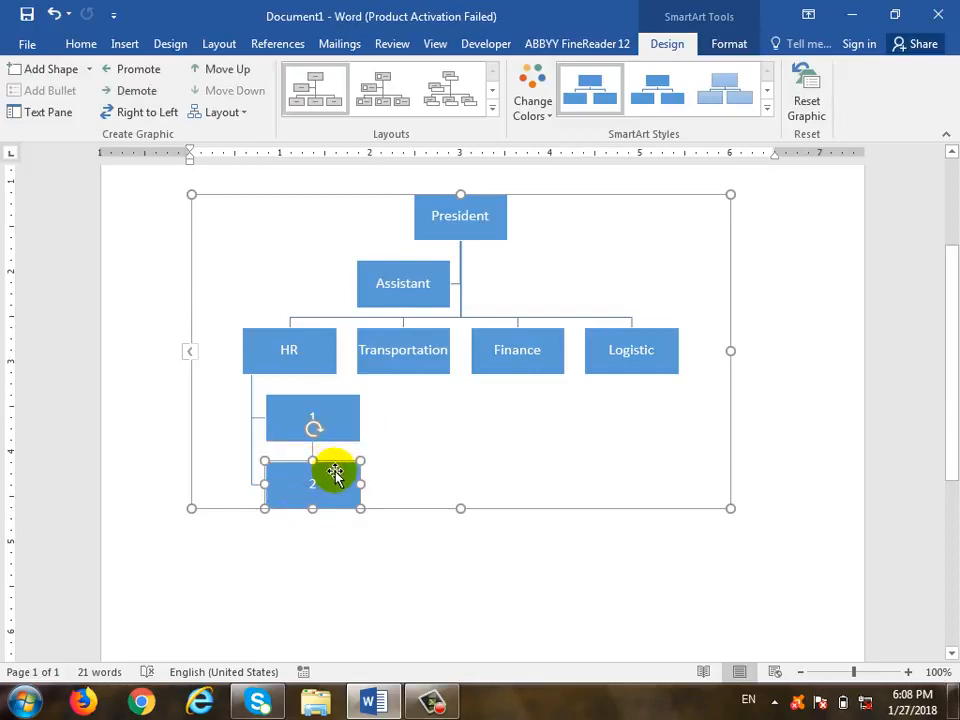
{"action": "left_click", "coordinate": [236, 74]}
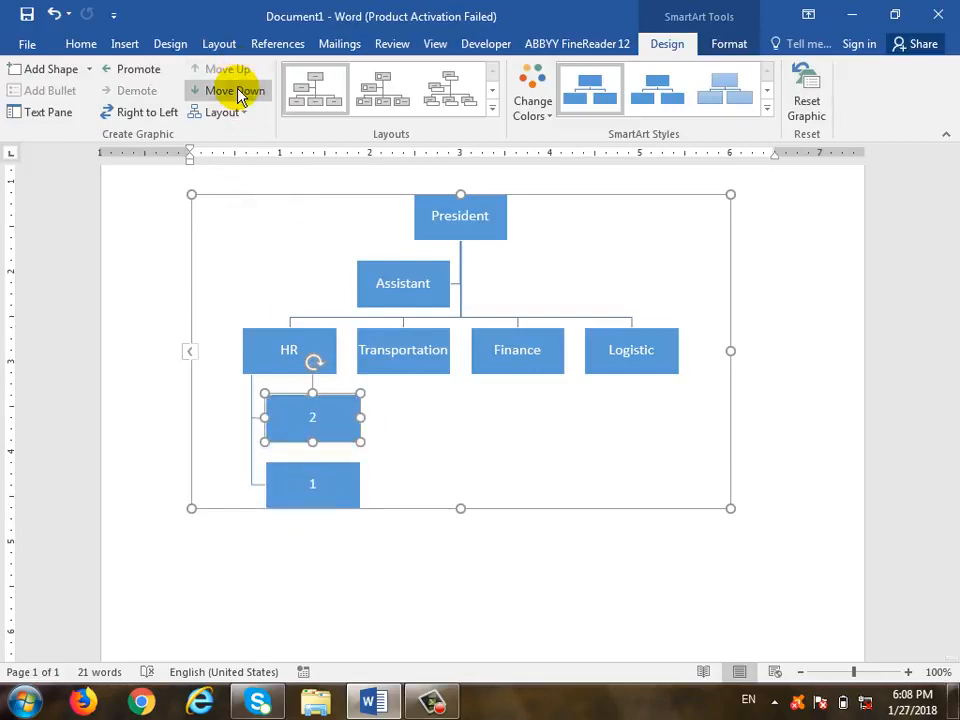
{"action": "left_click", "coordinate": [236, 91]}
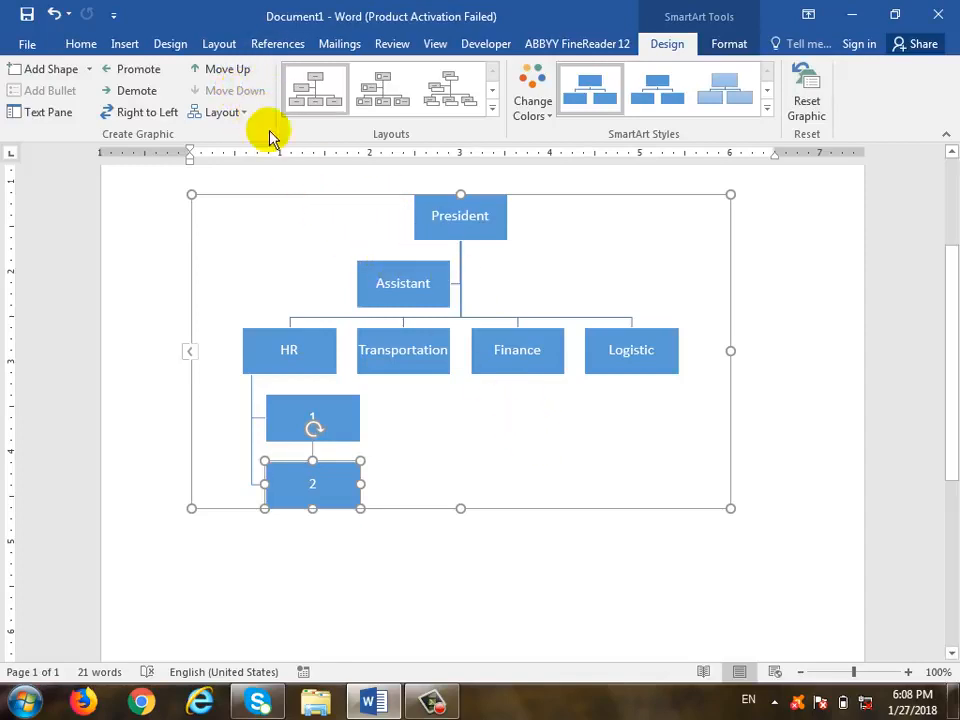
Try the Right Hanging, Left Hanging and Both layouts on the President box, and return it to the Standard layout.
{"action": "left_click", "coordinate": [483, 210]}
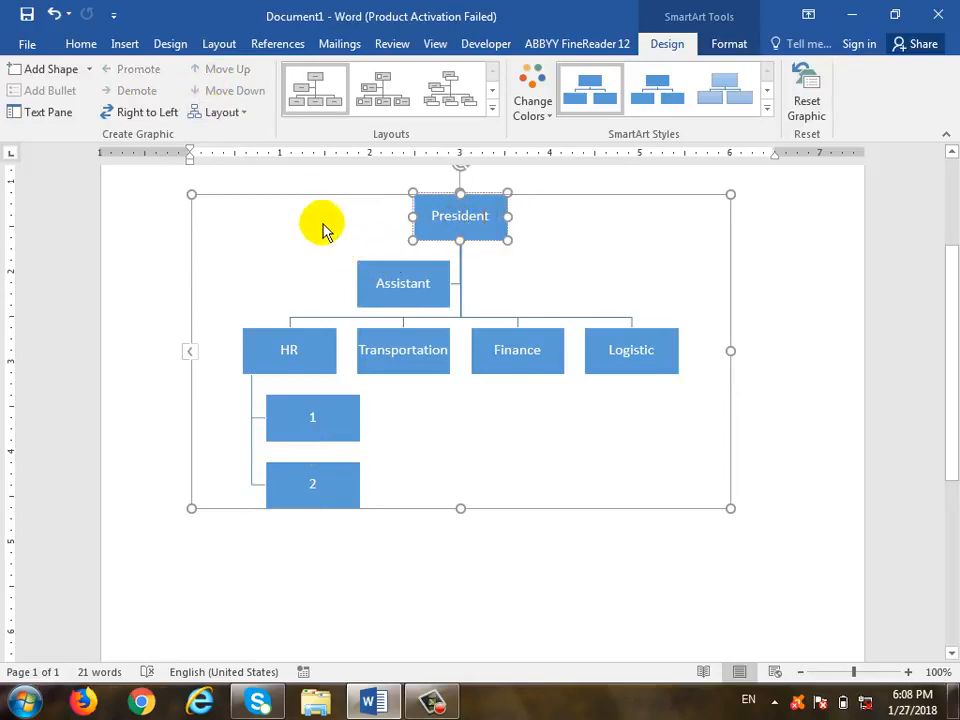
{"action": "left_click", "coordinate": [244, 112]}
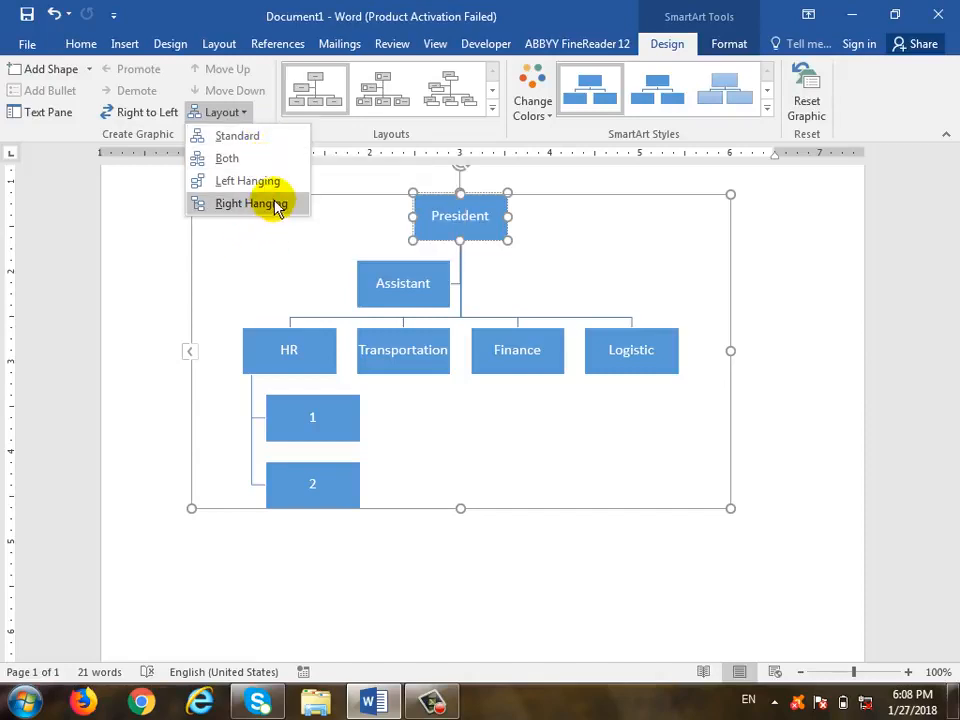
{"action": "left_click", "coordinate": [275, 205]}
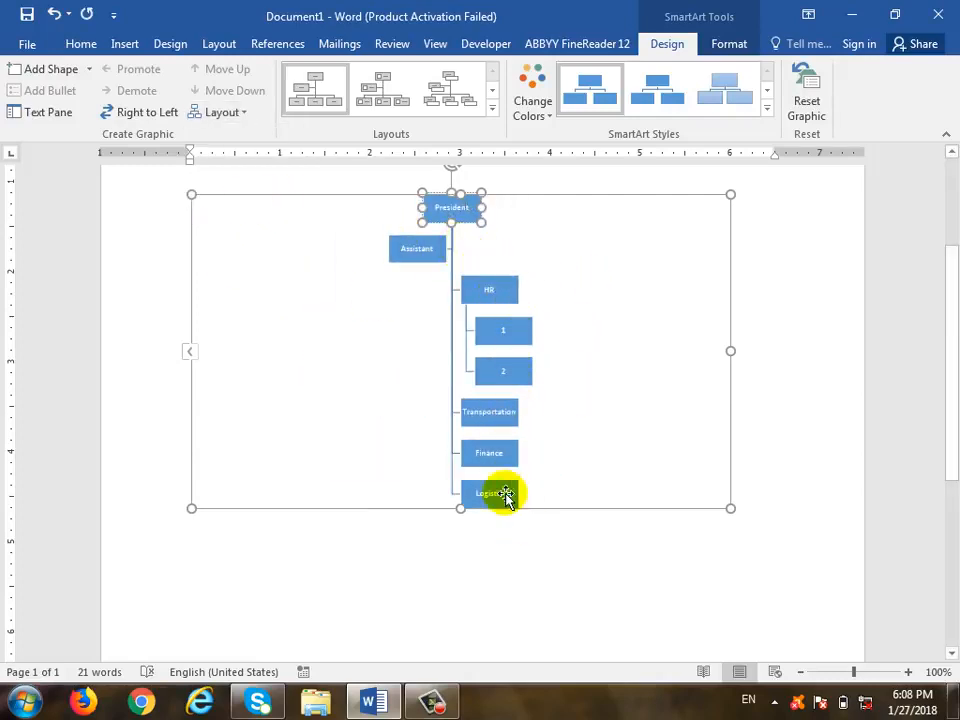
{"action": "left_click", "coordinate": [242, 116]}
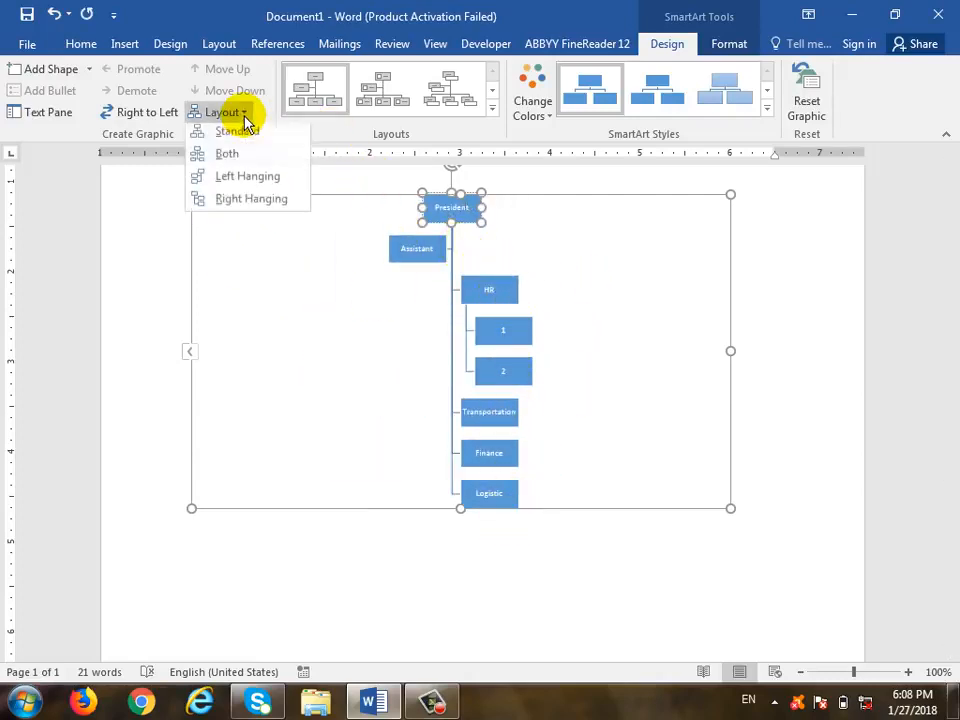
{"action": "left_click", "coordinate": [272, 184]}
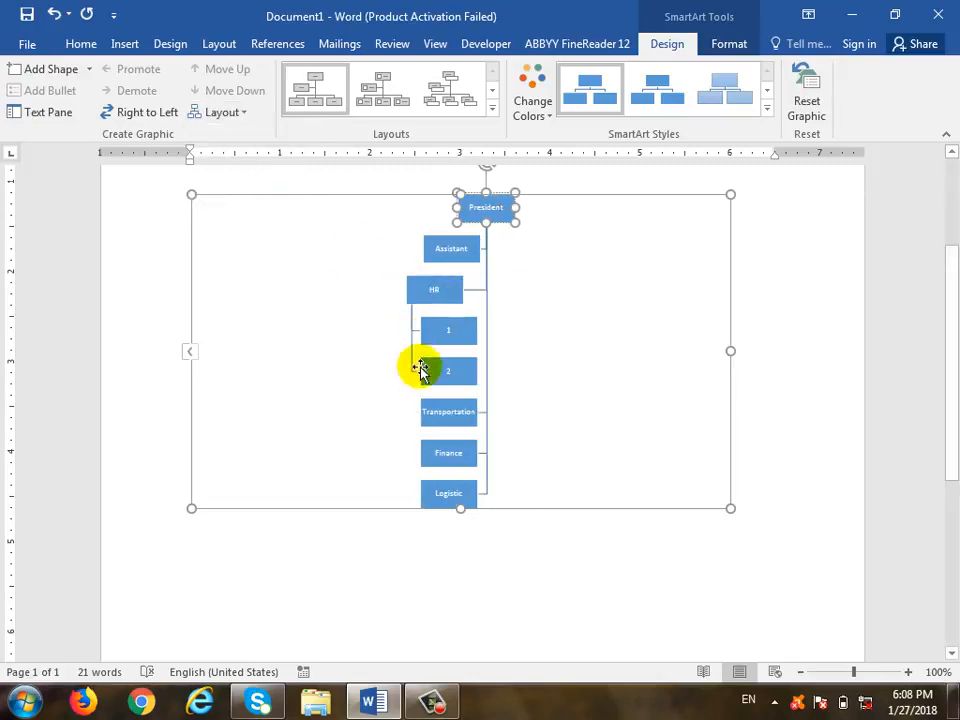
{"action": "left_click", "coordinate": [250, 112]}
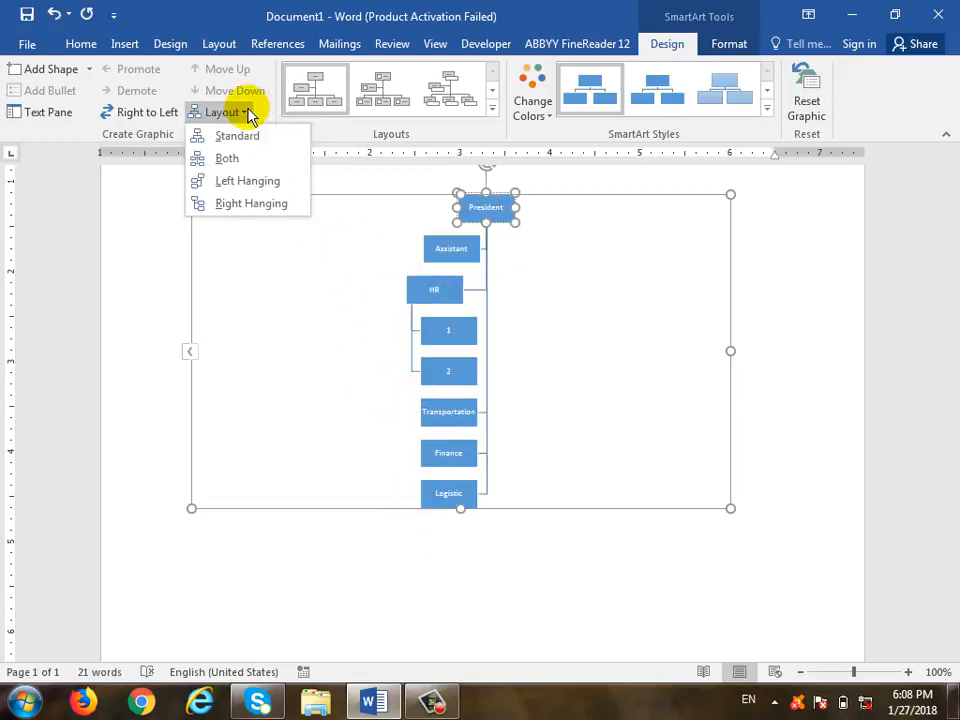
{"action": "left_click", "coordinate": [230, 158]}
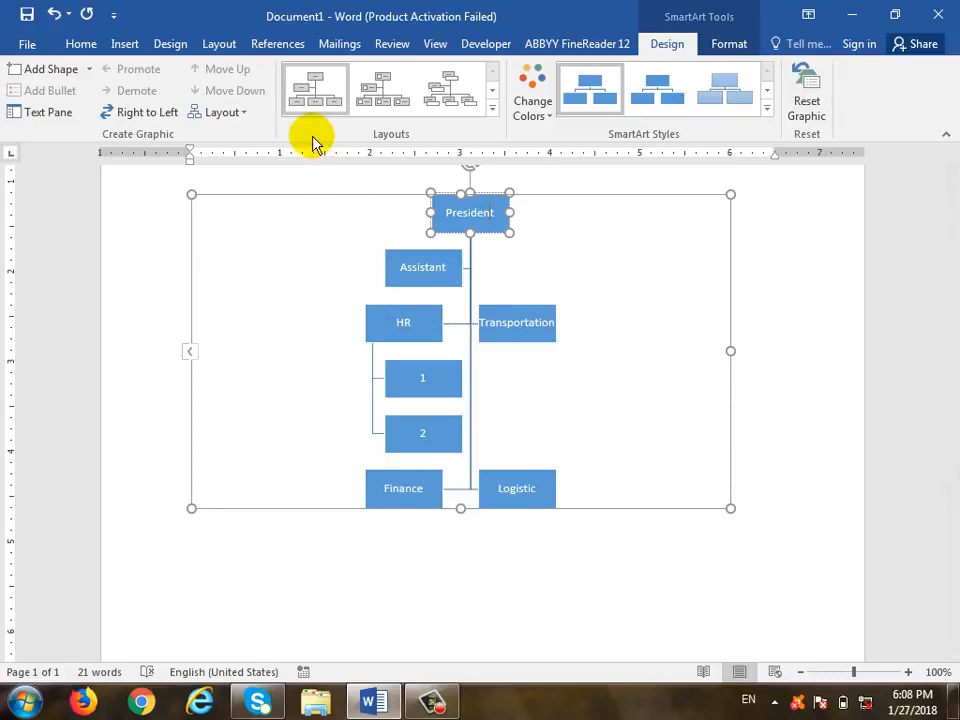
{"action": "left_click", "coordinate": [230, 114]}
{"action": "left_click", "coordinate": [248, 138]}
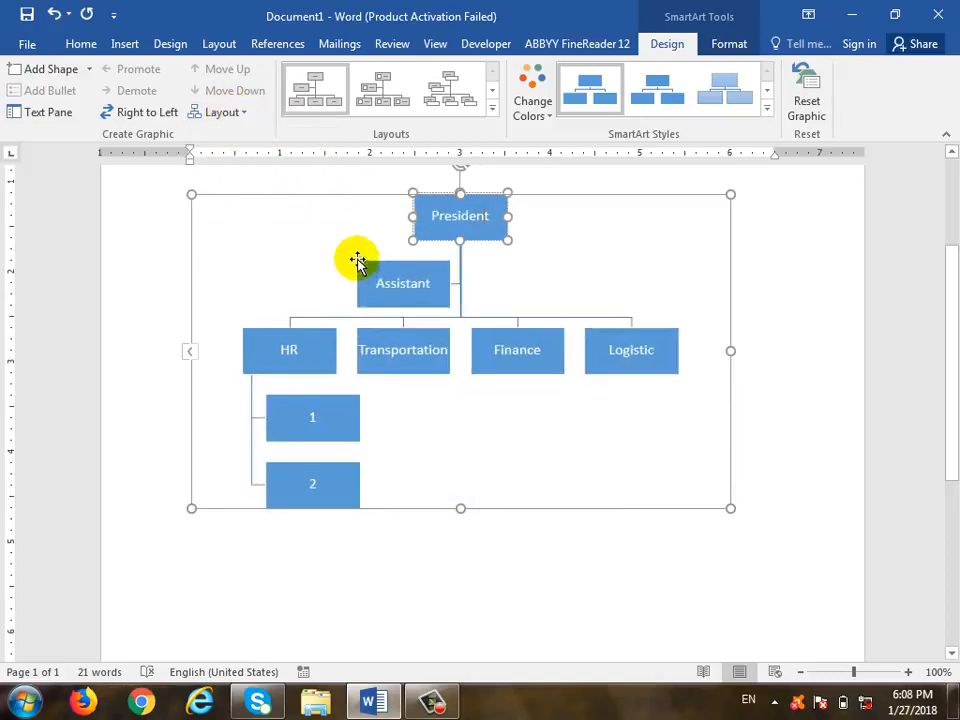
{"action": "left_click", "coordinate": [238, 112]}
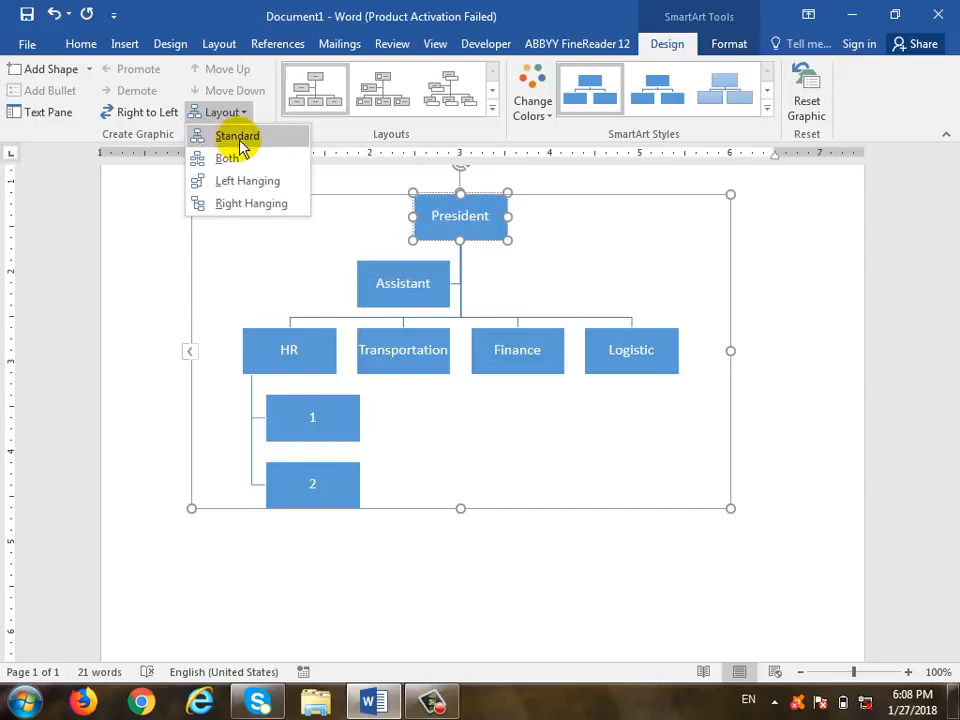
{"action": "left_click", "coordinate": [240, 147]}
Try the 3-D SmartArt style with tilted dark blue blocks on the chart, and restore the Simple Fill style.
{"action": "left_click", "coordinate": [492, 105]}
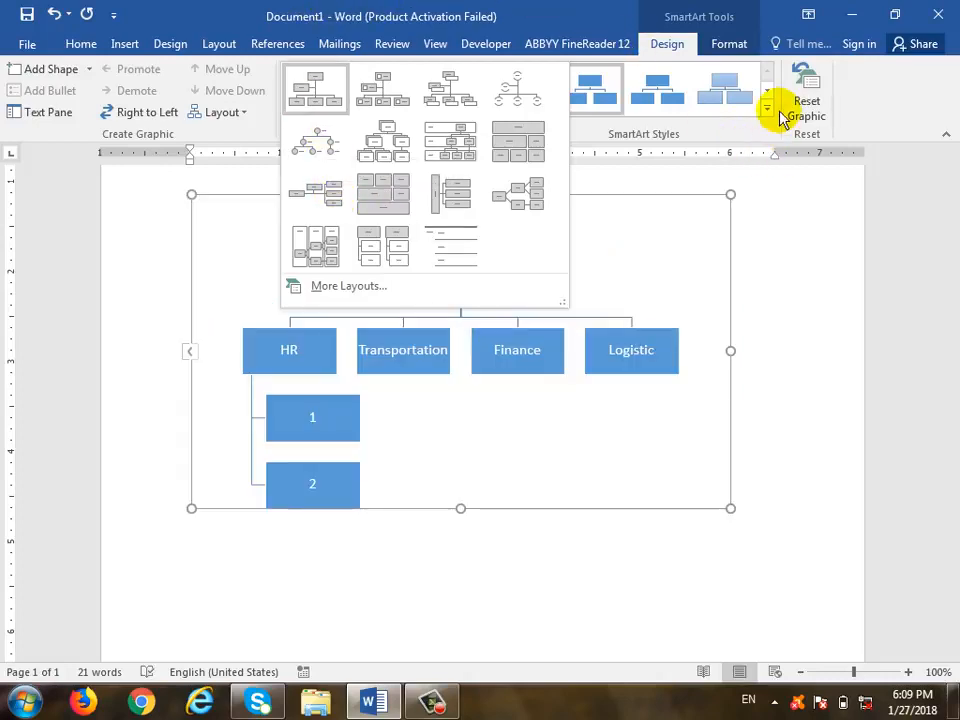
{"action": "left_click", "coordinate": [767, 110]}
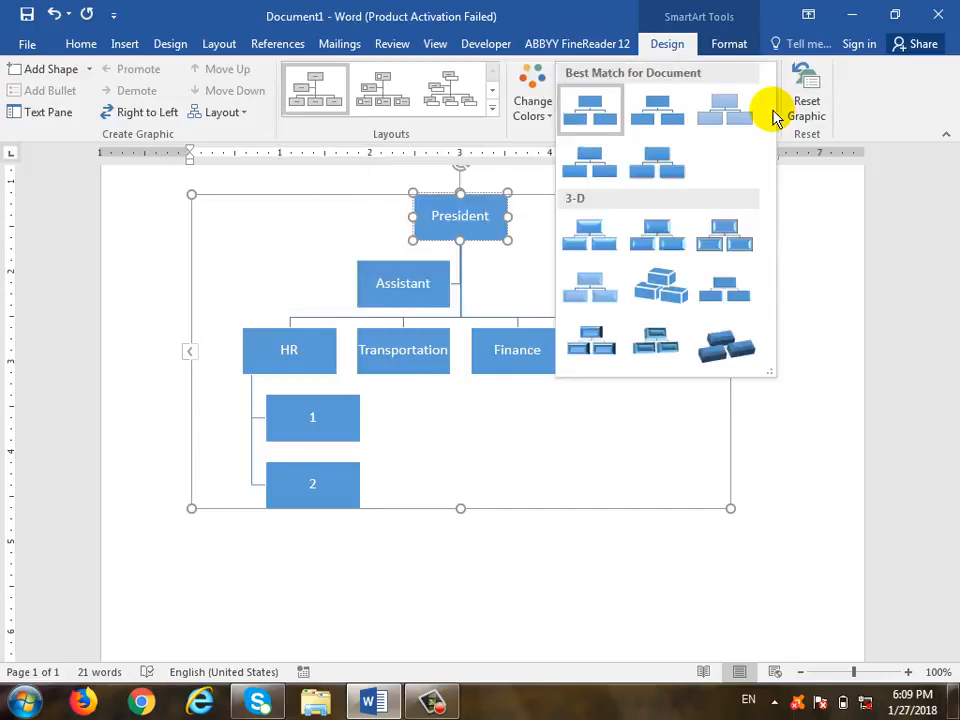
{"action": "left_click", "coordinate": [727, 345]}
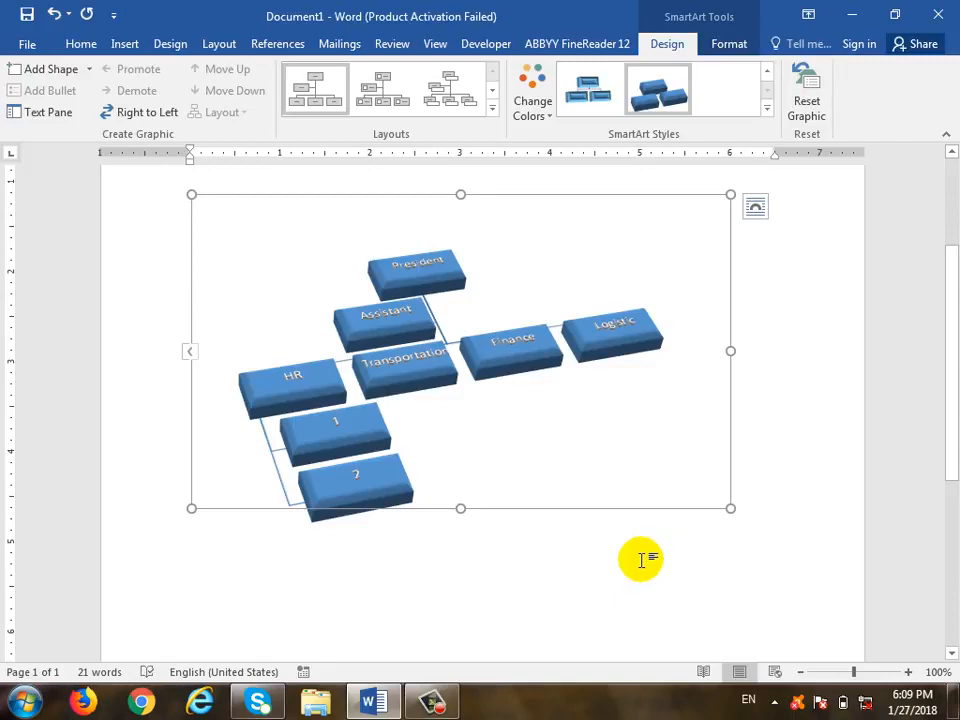
{"action": "left_click", "coordinate": [767, 110]}
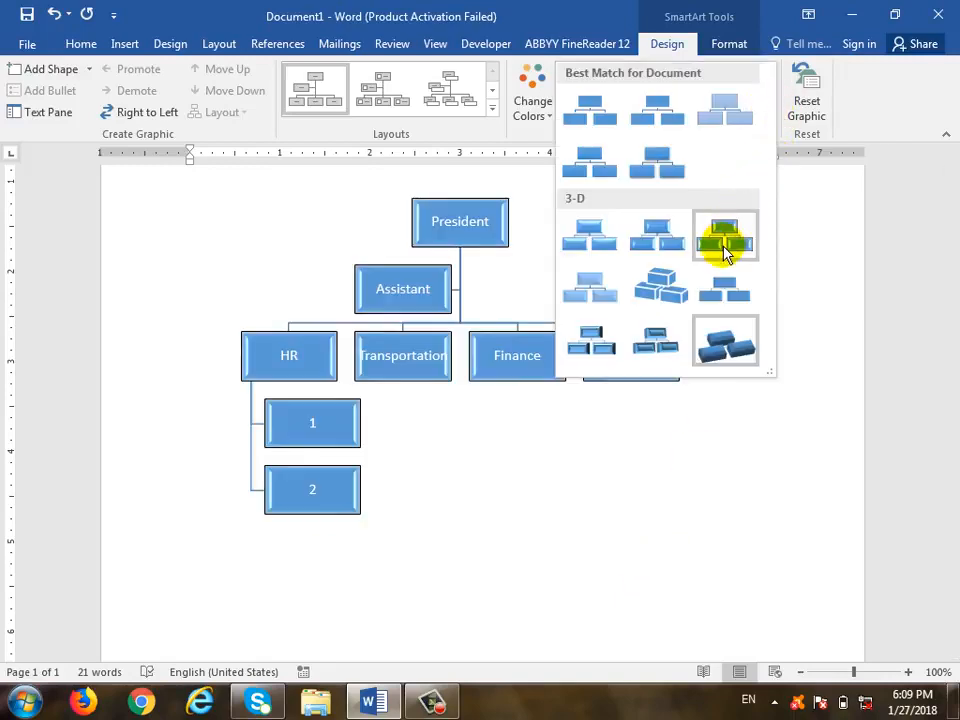
{"action": "left_click", "coordinate": [603, 127]}
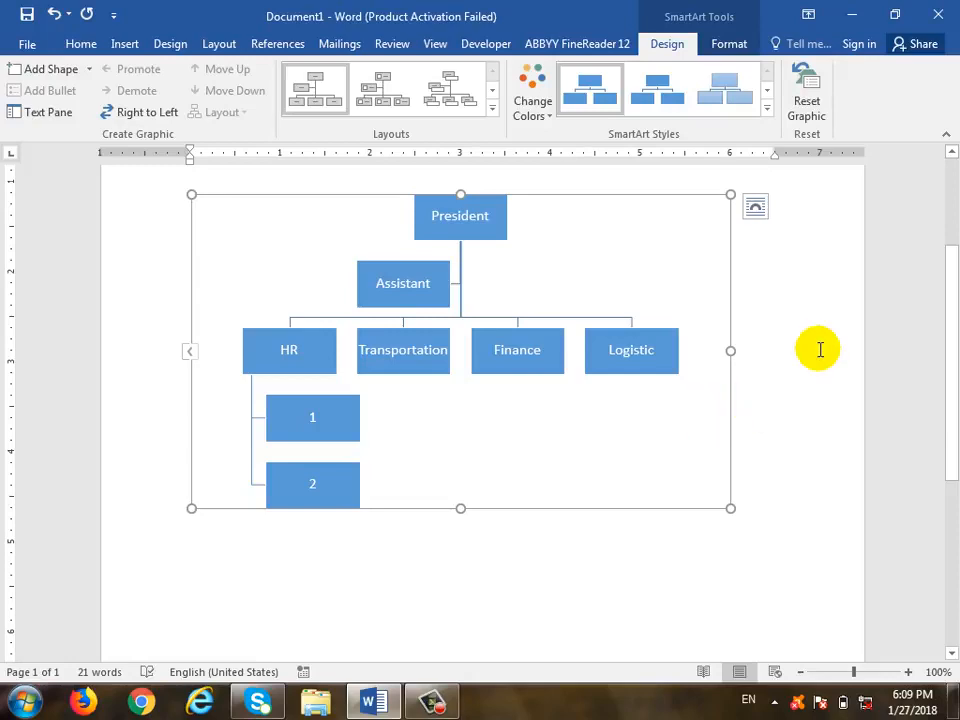
Apply the tilted-block 3-D style to the chart again, and reset the graphic to discard its formatting.
{"action": "left_click", "coordinate": [767, 108]}
{"action": "left_click", "coordinate": [726, 340]}
{"action": "left_click", "coordinate": [818, 334]}
{"action": "left_click", "coordinate": [682, 314]}
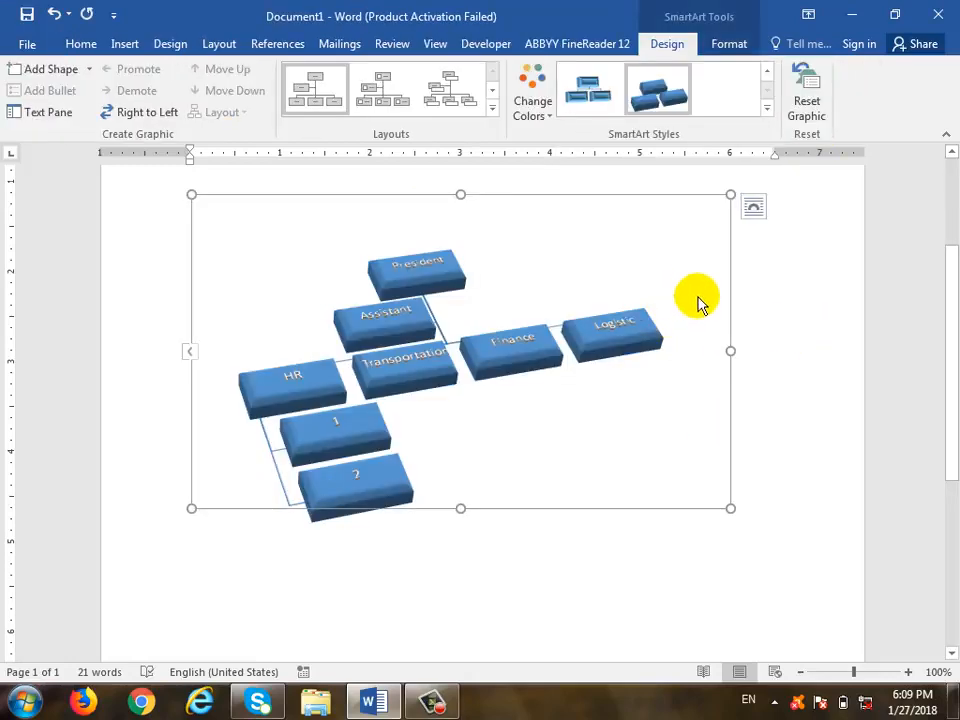
{"action": "left_click", "coordinate": [825, 103]}
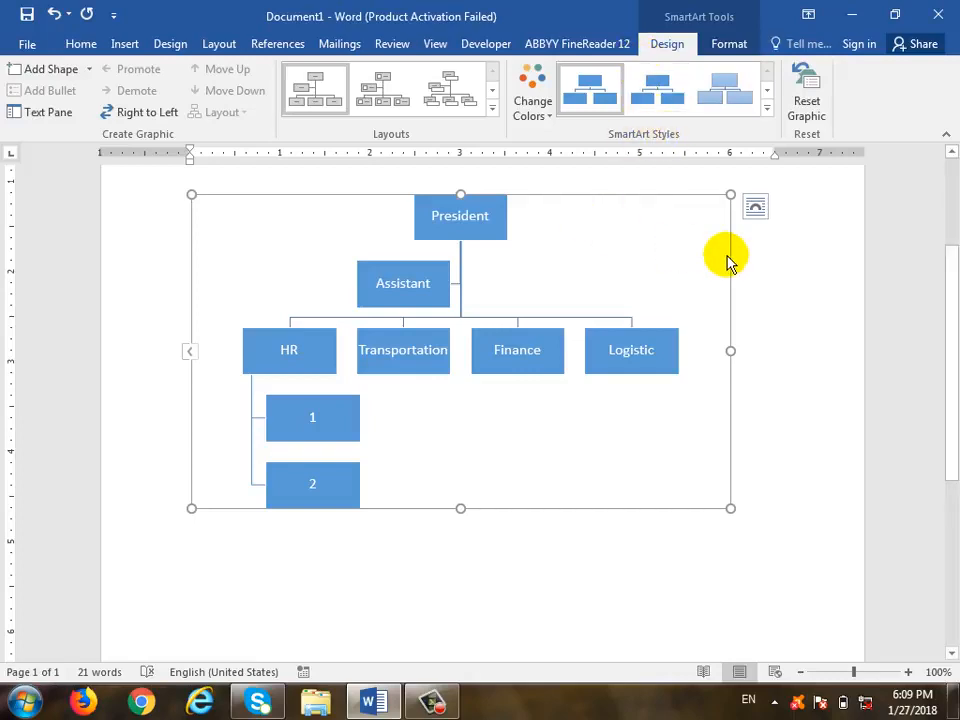
Preview the chart's colour variations without applying one, and view the shape formatting options for the President box.
{"action": "left_click", "coordinate": [554, 122]}
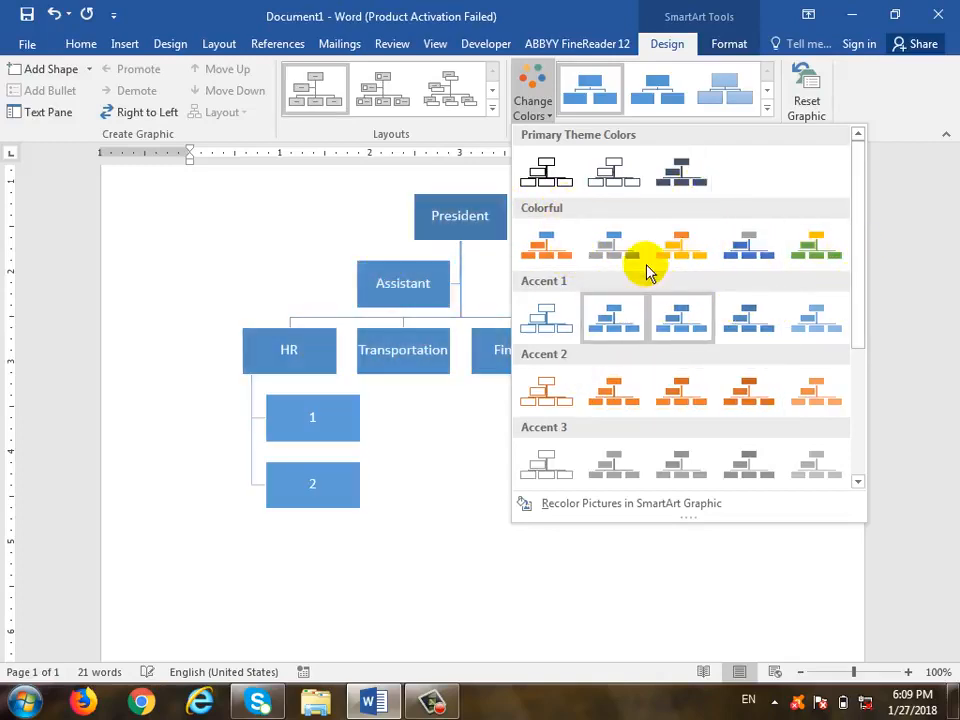
{"action": "left_click", "coordinate": [488, 561]}
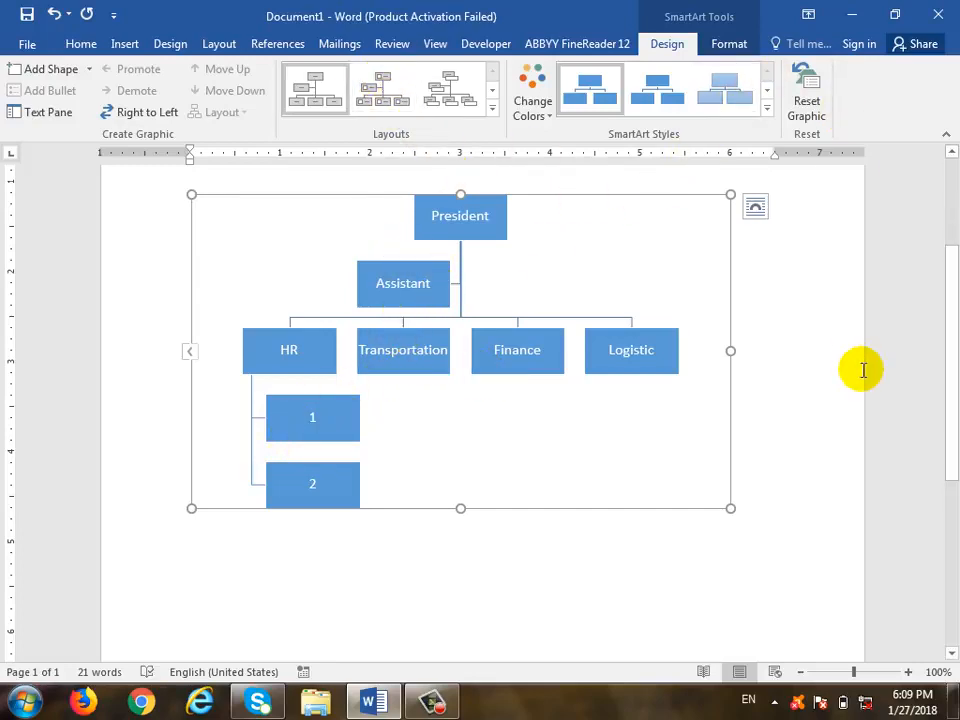
{"action": "left_click", "coordinate": [727, 47]}
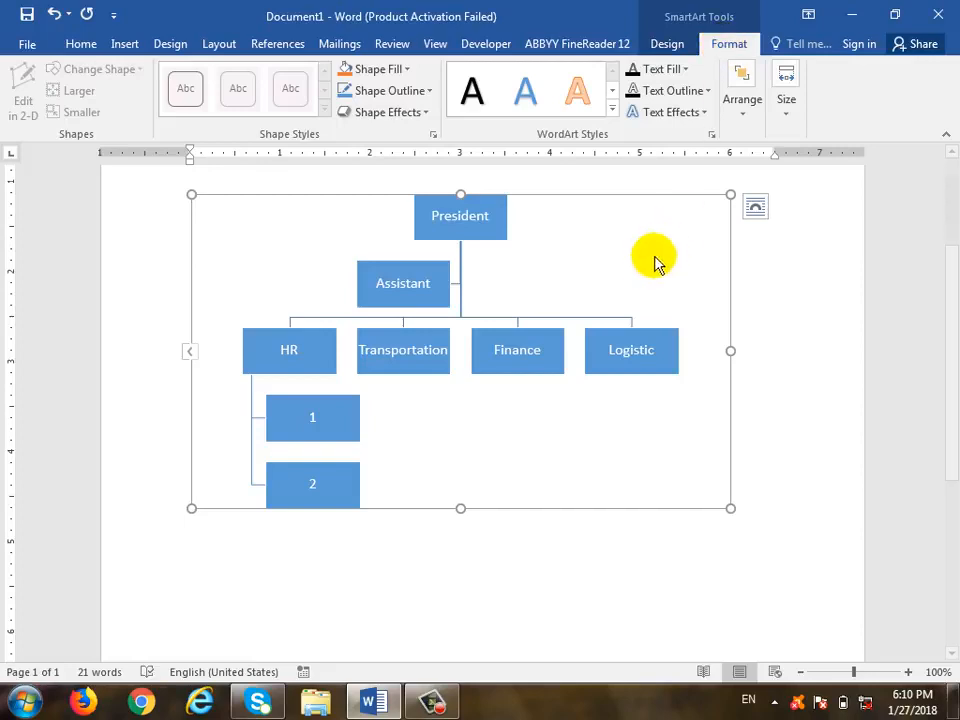
{"action": "left_click", "coordinate": [493, 217]}
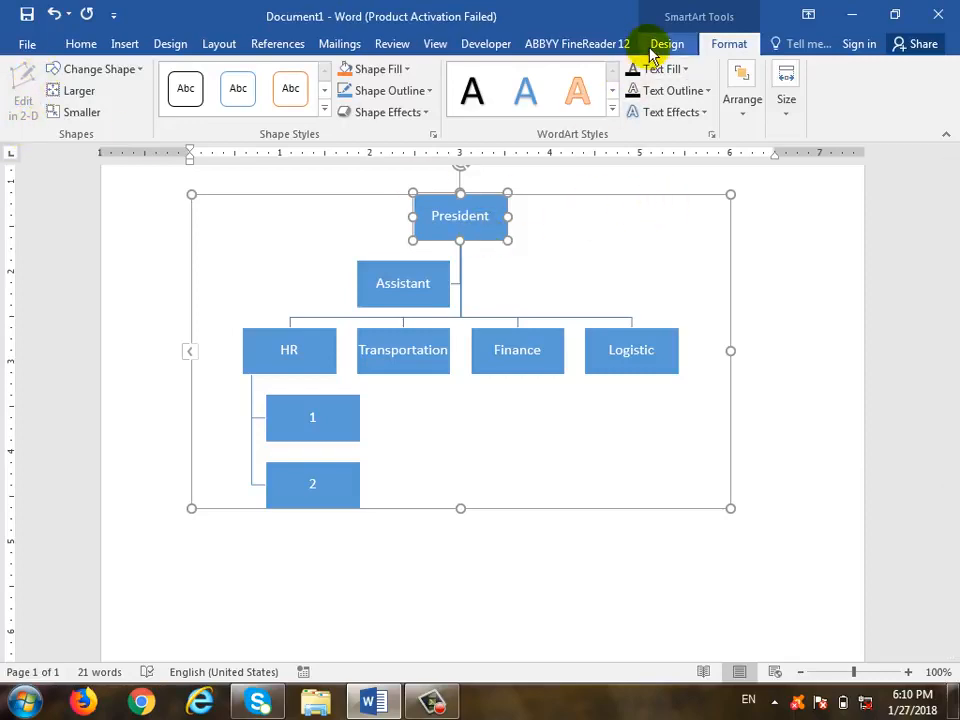
Apply the 3-D SmartArt style with tilted blocks to the organization chart, and reselect the whole chart.
{"action": "left_click", "coordinate": [665, 44]}
{"action": "left_click", "coordinate": [767, 108]}
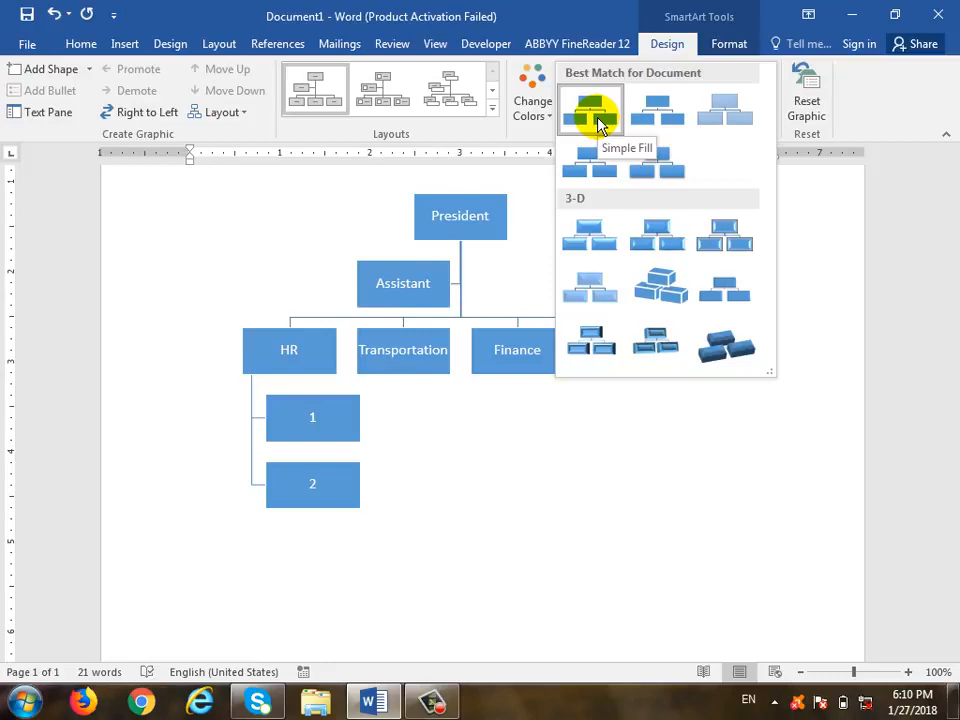
{"action": "left_click", "coordinate": [748, 360]}
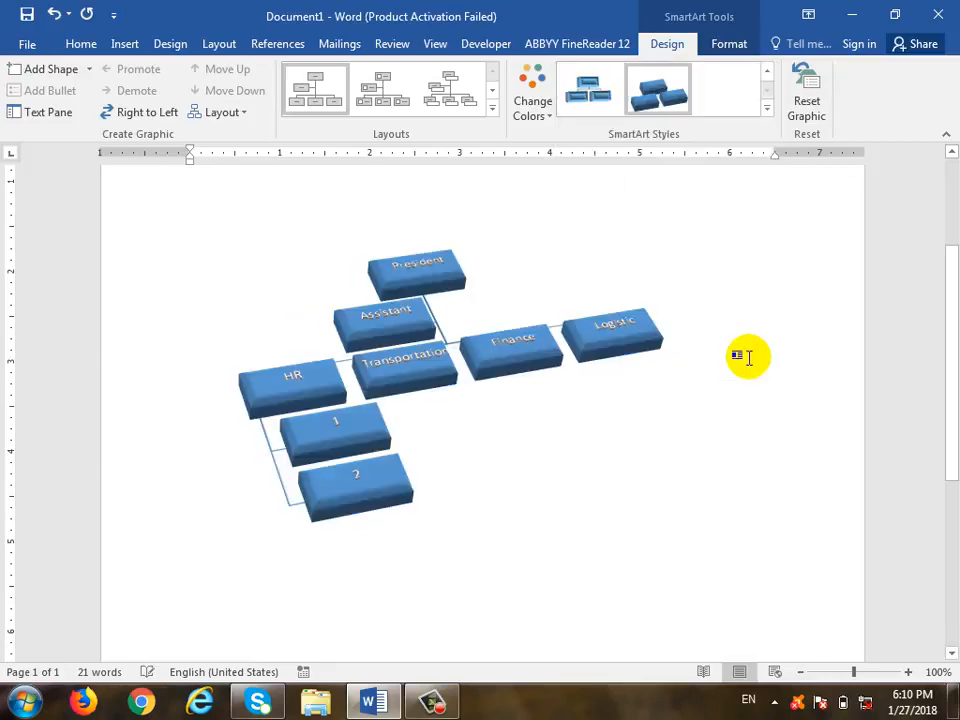
{"action": "left_click", "coordinate": [782, 416]}
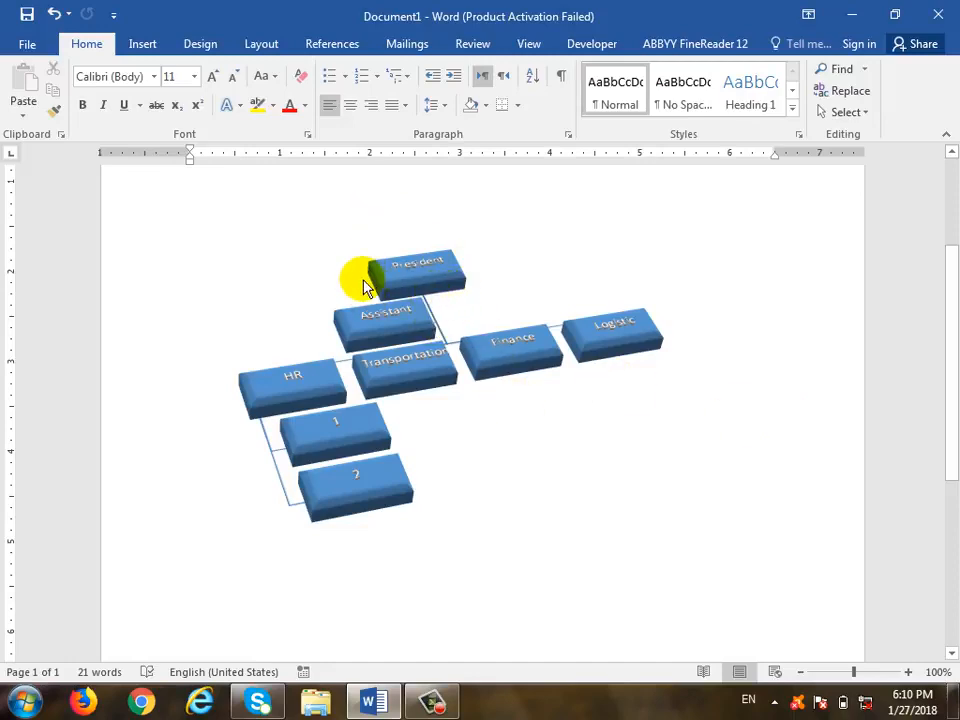
{"action": "left_click", "coordinate": [540, 272]}
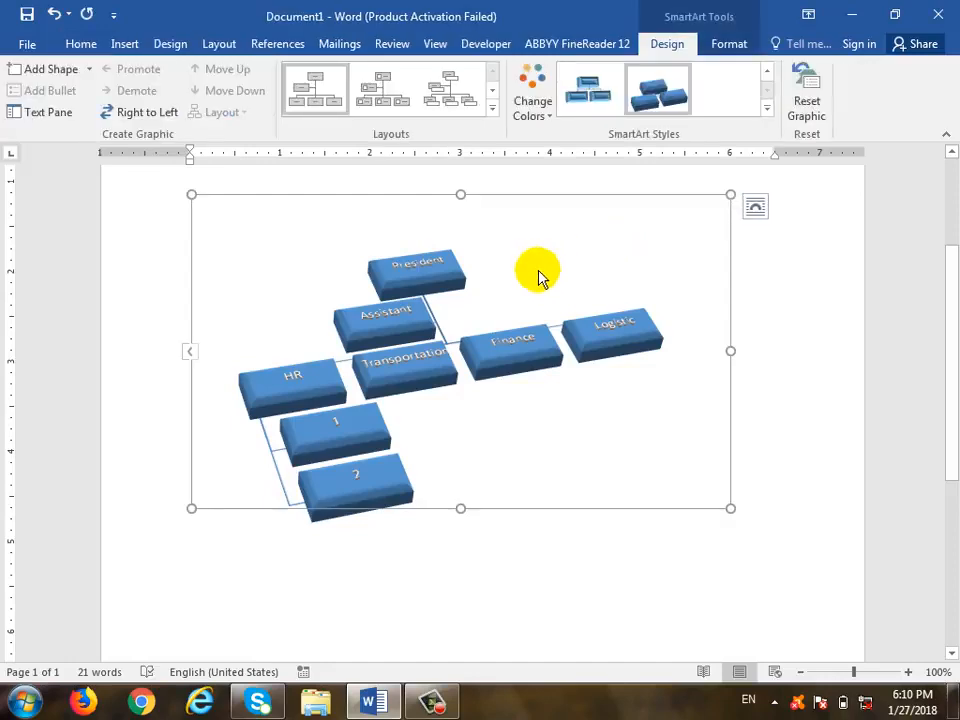
Switch the 3-D organization chart to 2-D editing and back to its 3-D view, twice.
{"action": "left_click", "coordinate": [735, 45]}
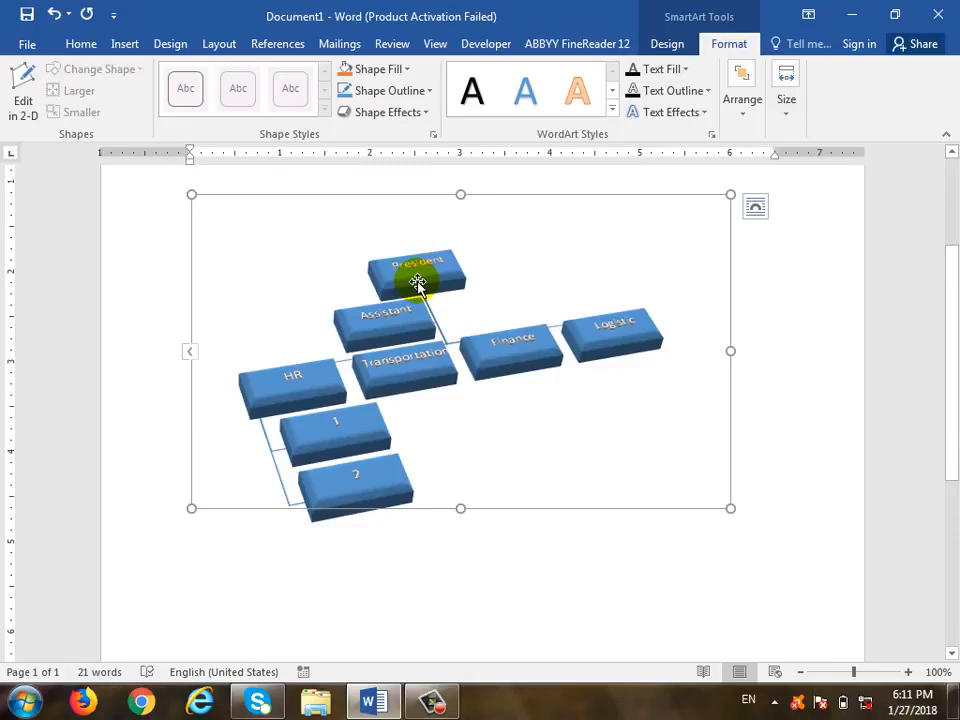
{"action": "left_click", "coordinate": [20, 100]}
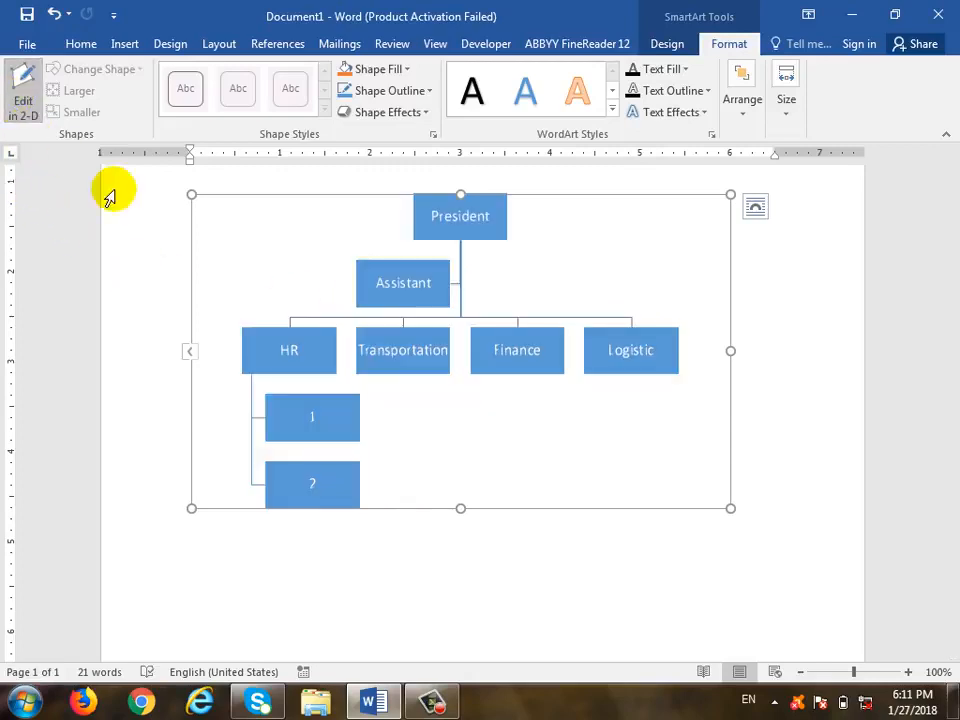
{"action": "left_click", "coordinate": [793, 468]}
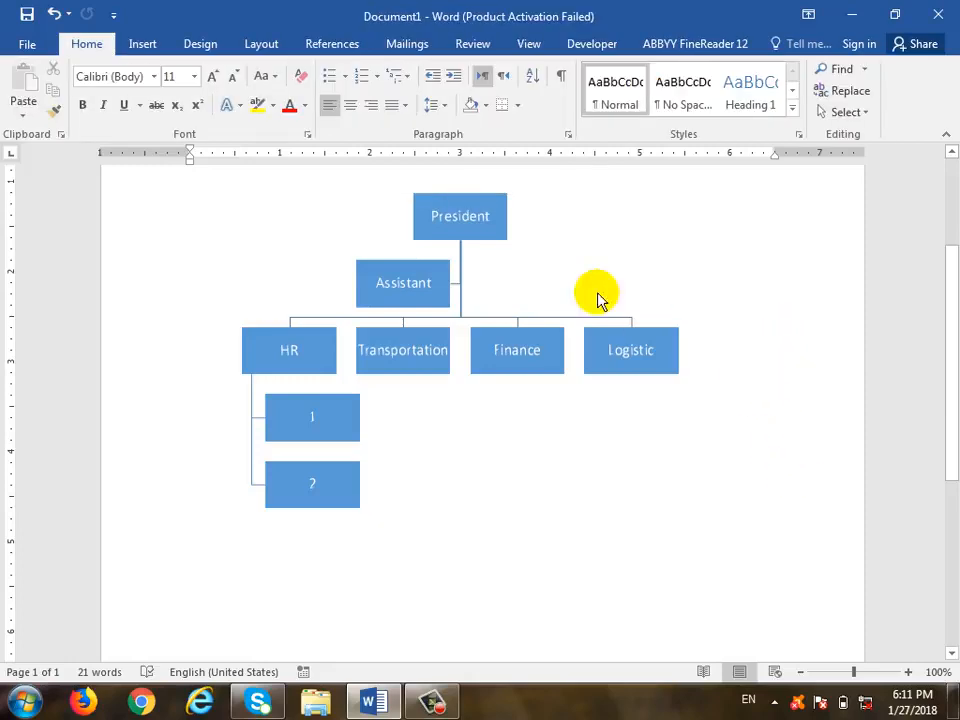
{"action": "left_click", "coordinate": [498, 230]}
{"action": "left_click", "coordinate": [575, 290]}
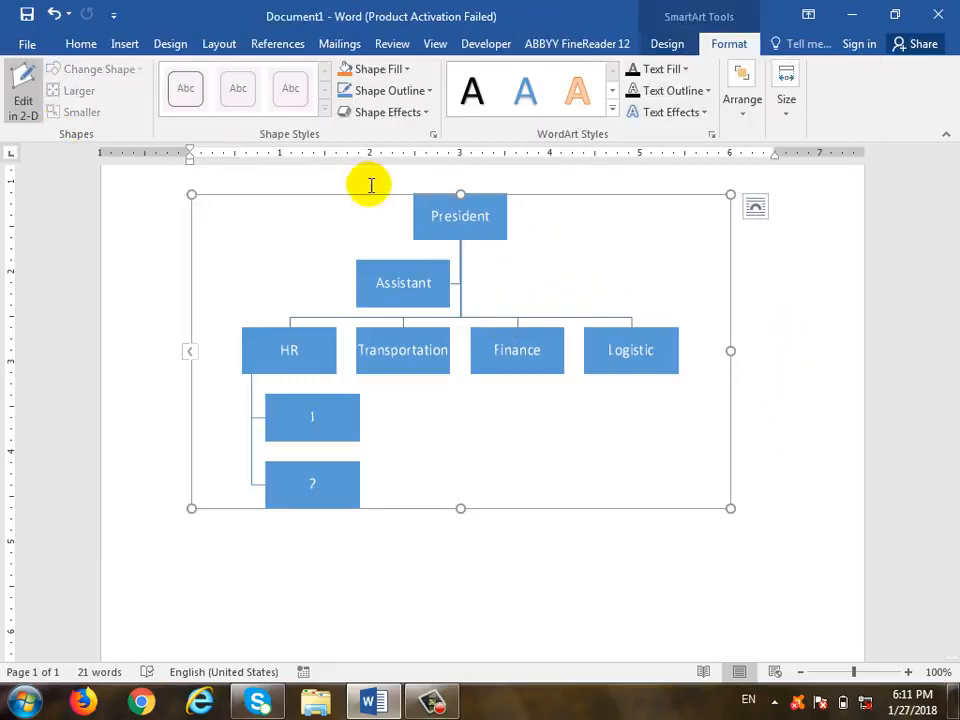
{"action": "left_click", "coordinate": [20, 80]}
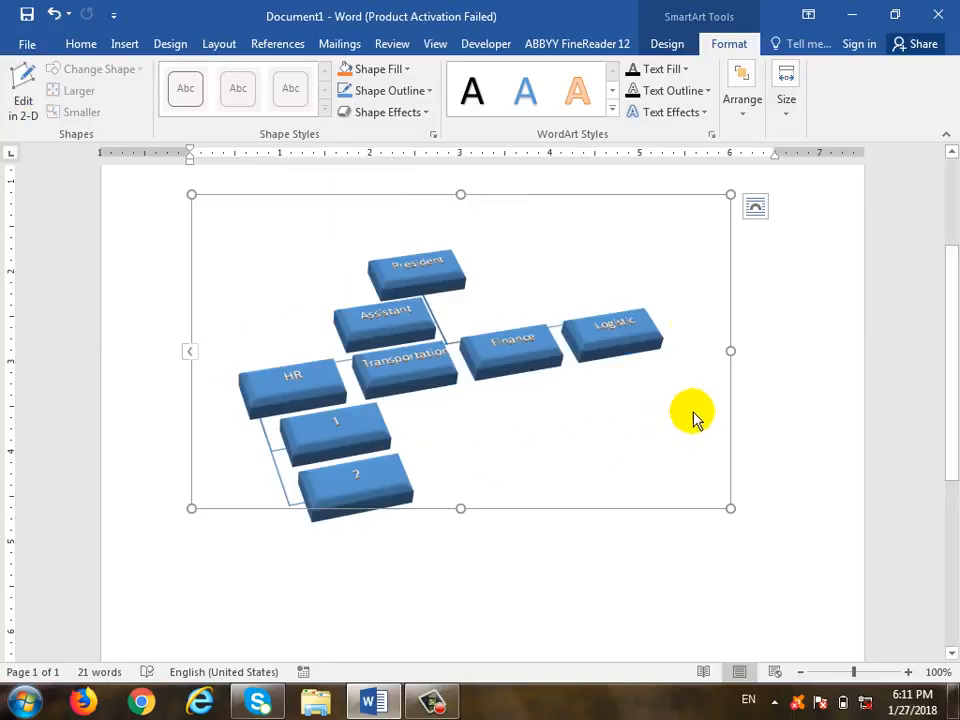
{"action": "left_click", "coordinate": [43, 97]}
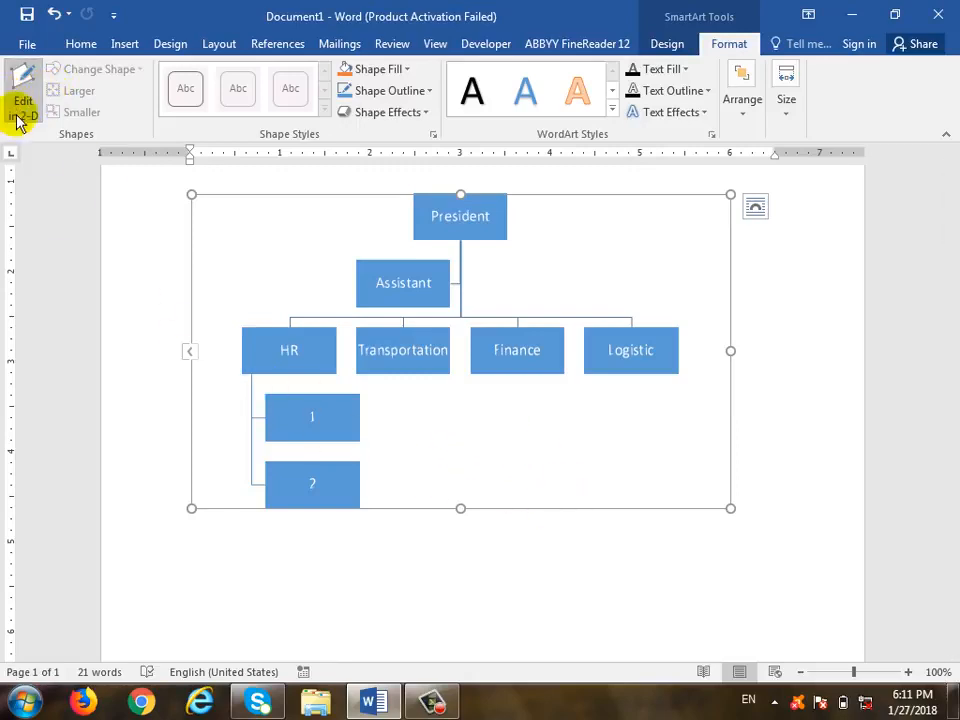
{"action": "left_click", "coordinate": [12, 104]}
Replace the tilted-block 3-D look of the organization chart with the flat Simple Fill SmartArt style.
{"action": "left_click", "coordinate": [668, 44]}
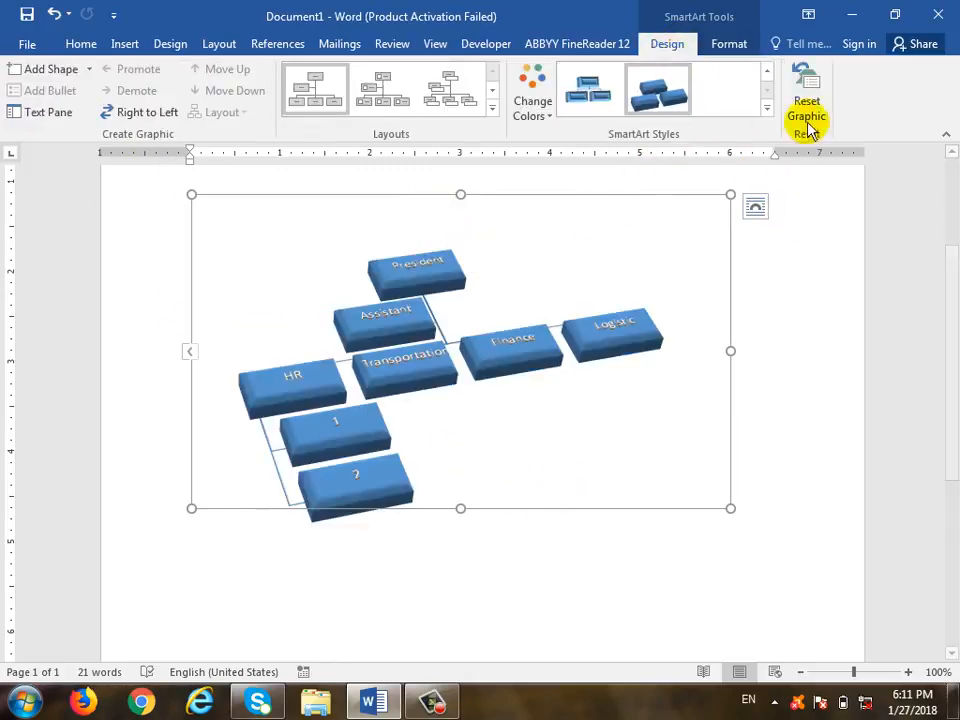
{"action": "left_click", "coordinate": [767, 107]}
{"action": "left_click", "coordinate": [594, 110]}
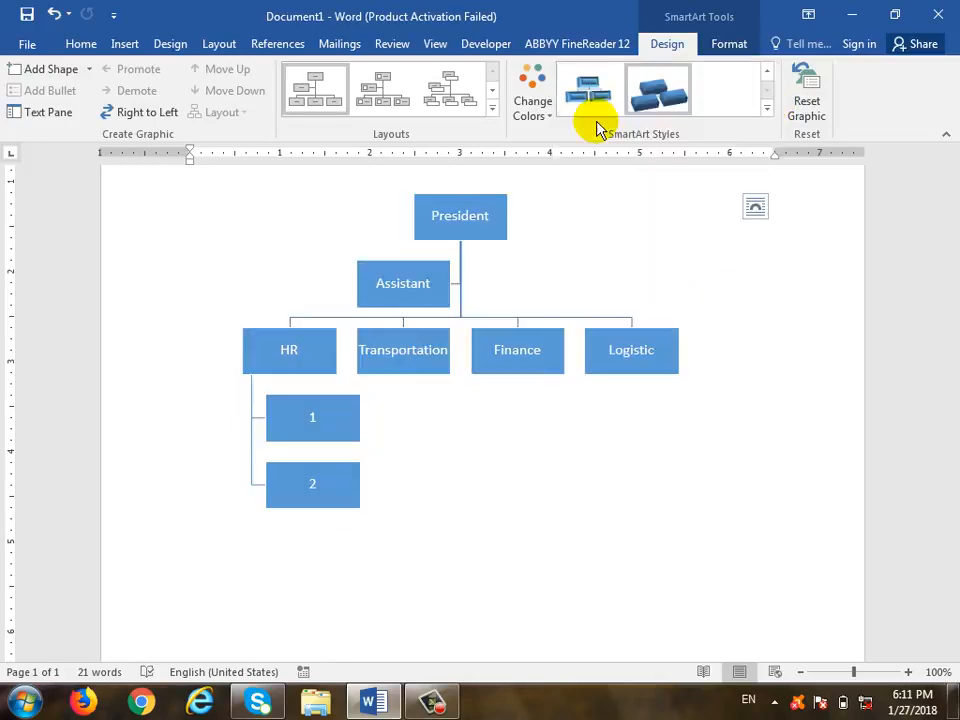
Try a flowchart diamond as the President box's shape, and change the box to a rounded rectangle.
{"action": "left_click", "coordinate": [731, 45]}
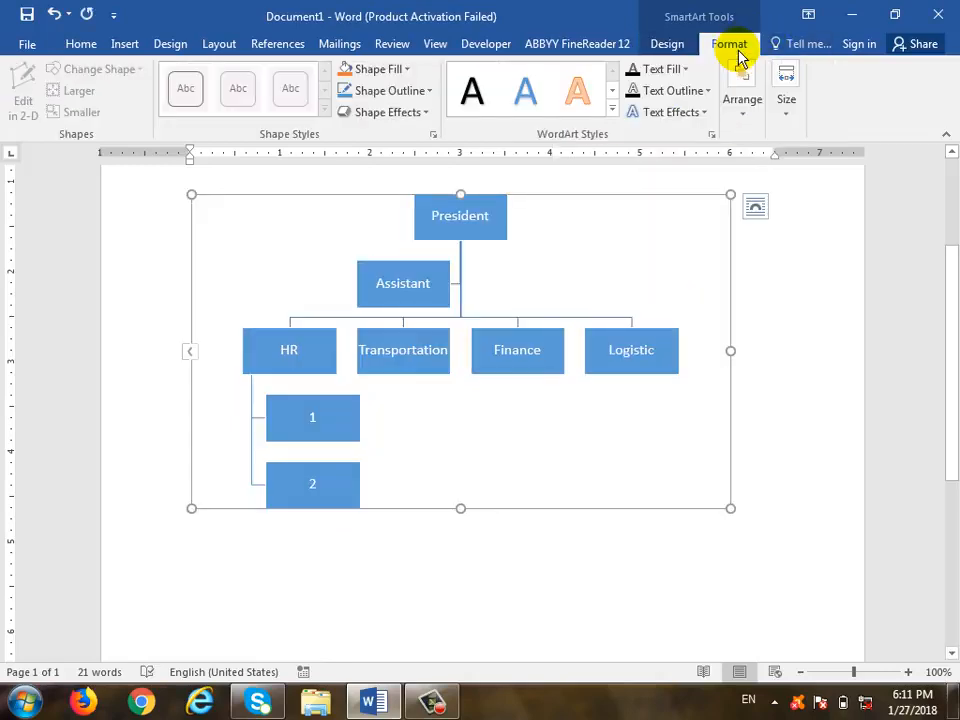
{"action": "left_click", "coordinate": [495, 232]}
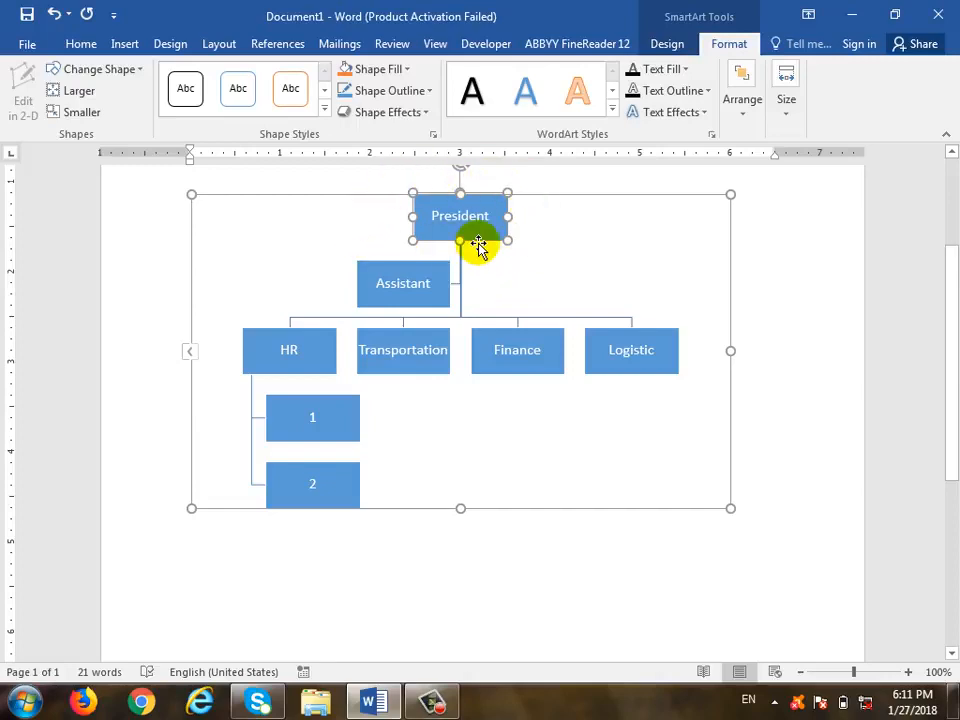
{"action": "left_click", "coordinate": [140, 70]}
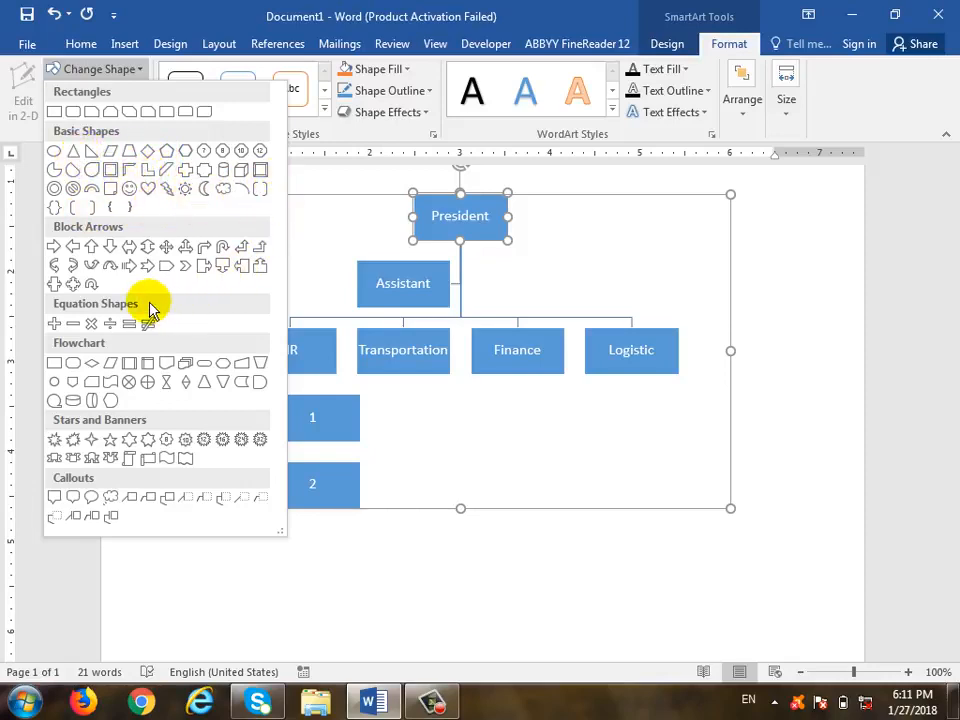
{"action": "left_click", "coordinate": [99, 362]}
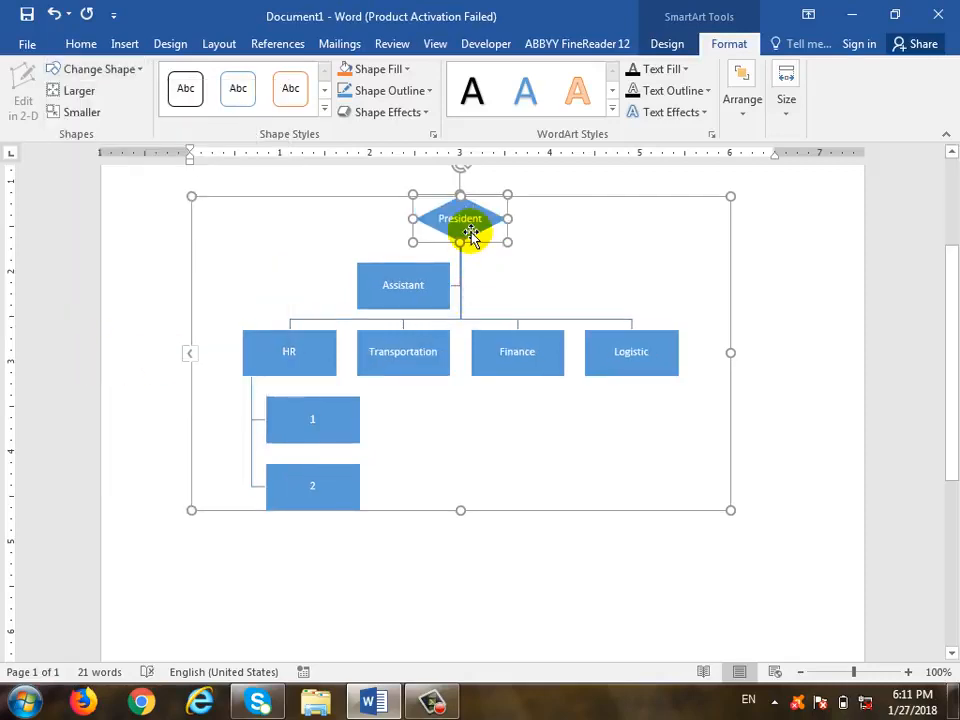
{"action": "left_click", "coordinate": [128, 70]}
{"action": "left_click", "coordinate": [88, 112]}
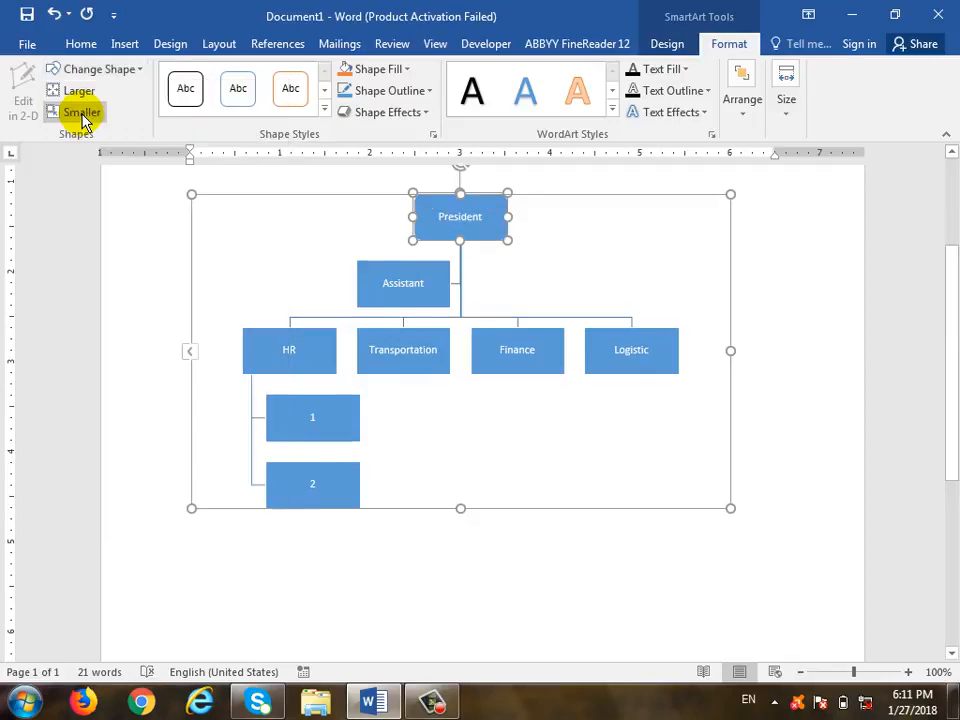
Make the President box one step larger and shrink it by two steps.
{"action": "left_click", "coordinate": [540, 261]}
{"action": "left_click", "coordinate": [460, 215]}
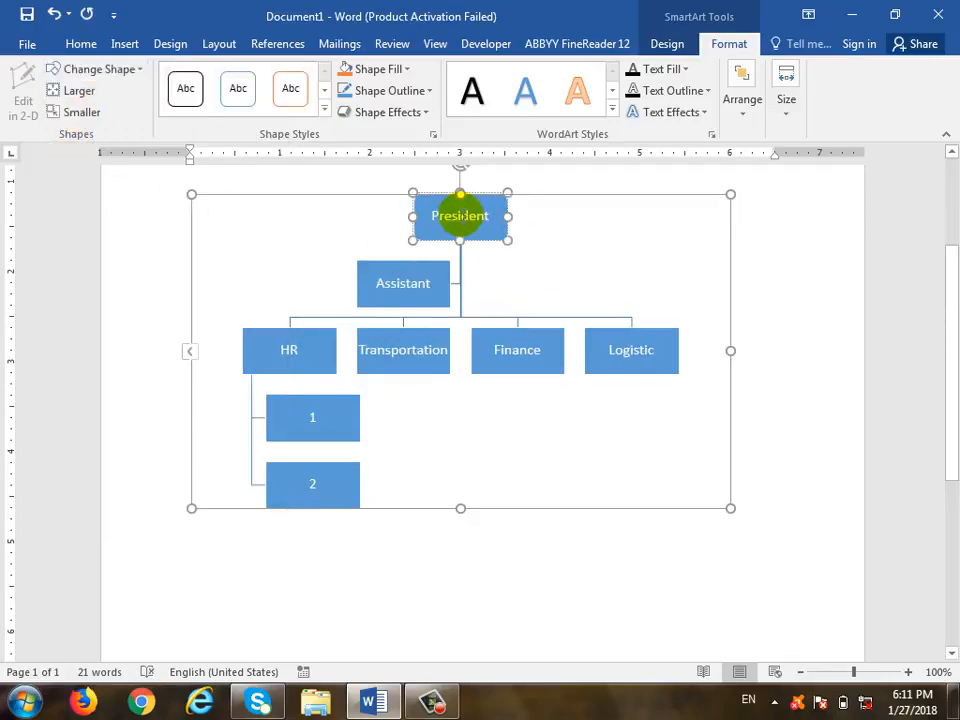
{"action": "left_click", "coordinate": [80, 93]}
{"action": "left_click", "coordinate": [81, 111]}
{"action": "left_click", "coordinate": [81, 112]}
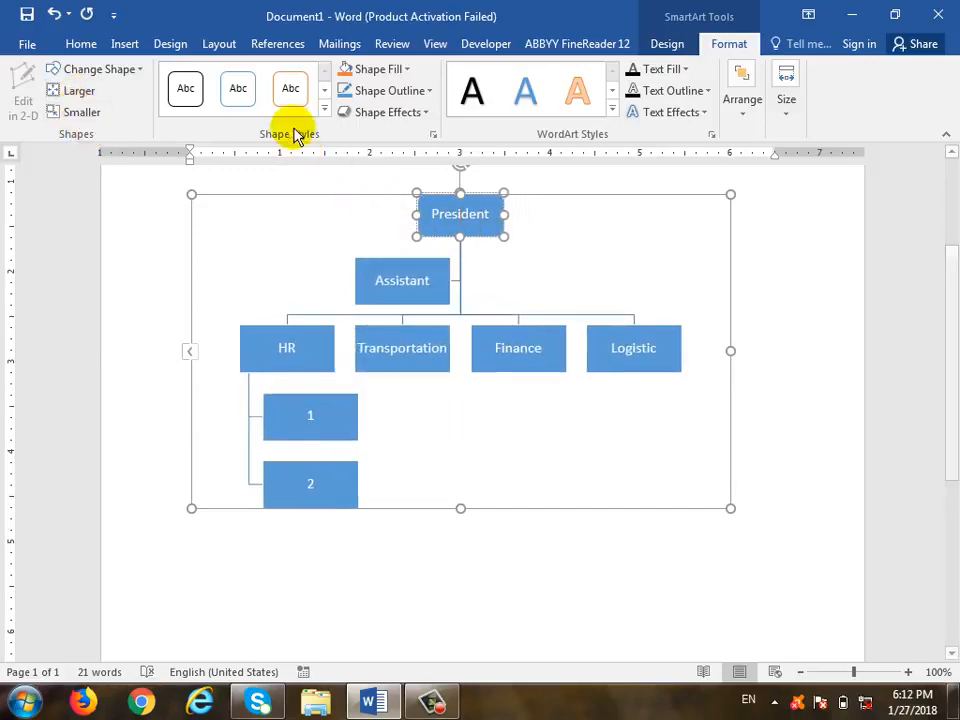
Try the solid green theme style on the President box, and apply the glossy orange theme style with shadow.
{"action": "left_click", "coordinate": [460, 214]}
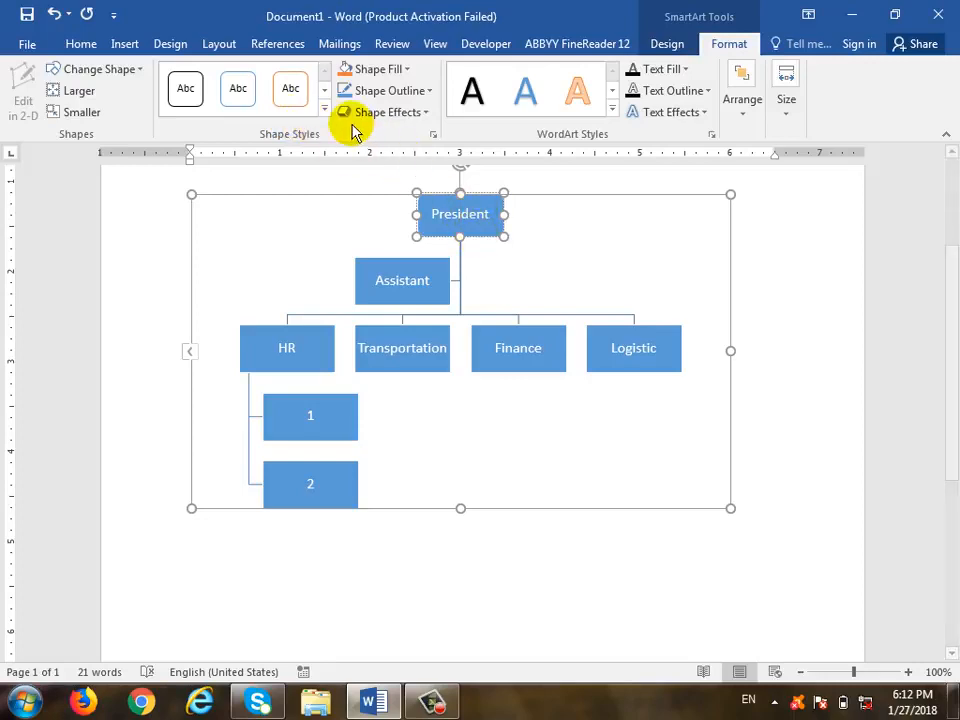
{"action": "left_click", "coordinate": [324, 109]}
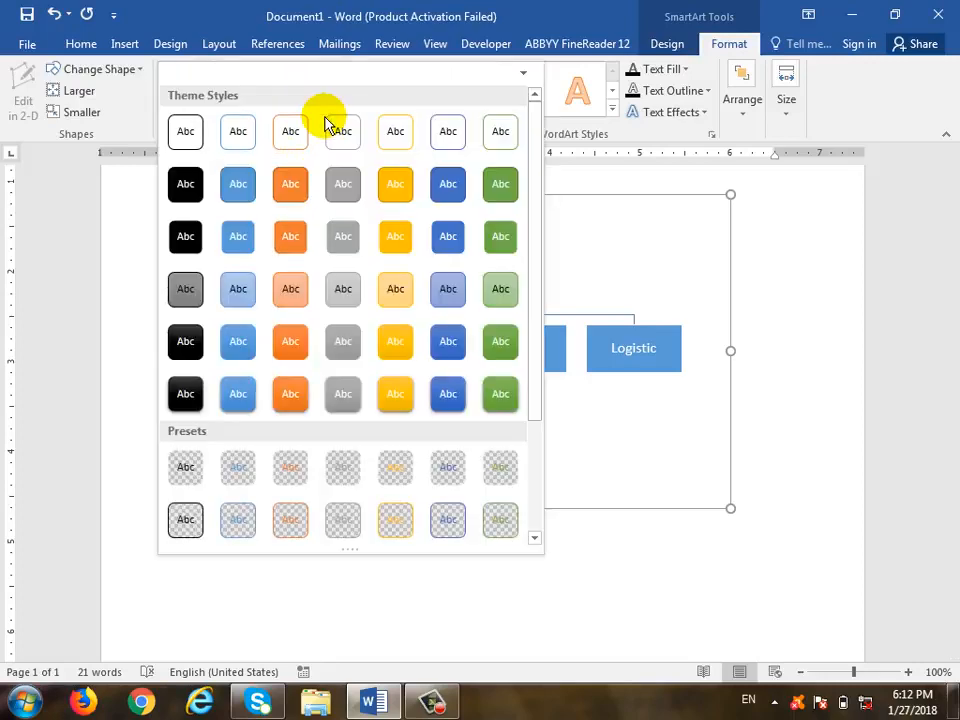
{"action": "left_click", "coordinate": [489, 193]}
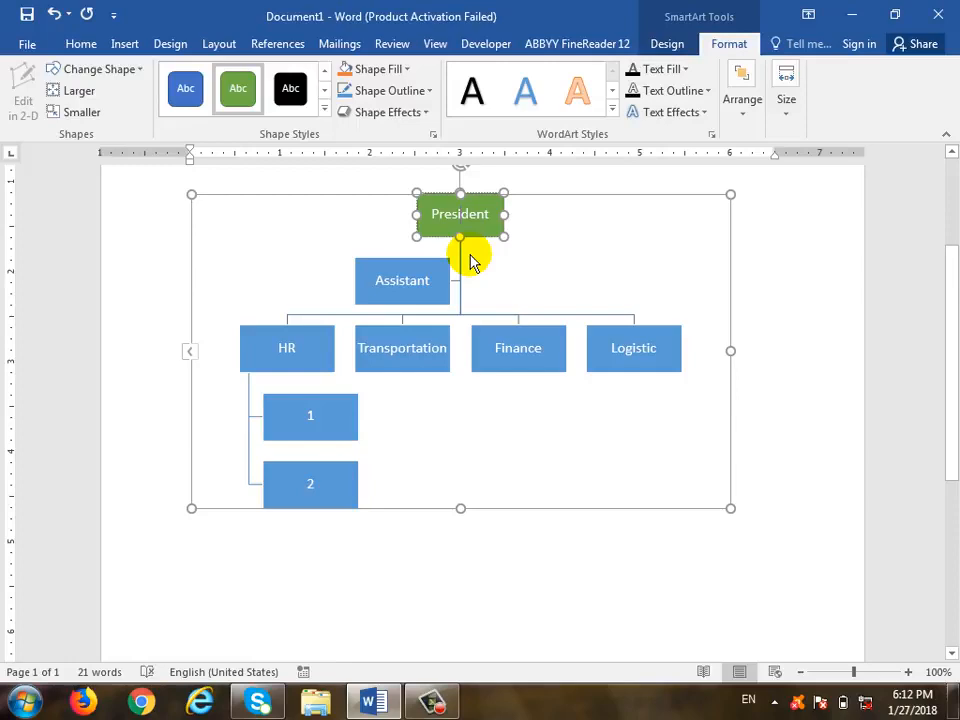
{"action": "left_click", "coordinate": [324, 109]}
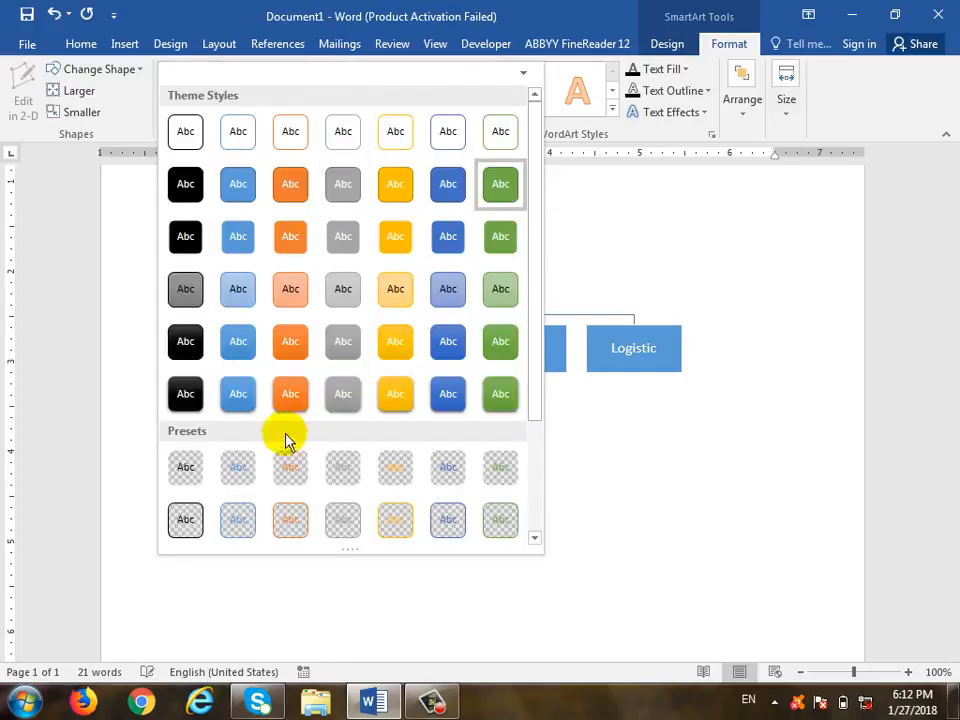
{"action": "left_click", "coordinate": [290, 393]}
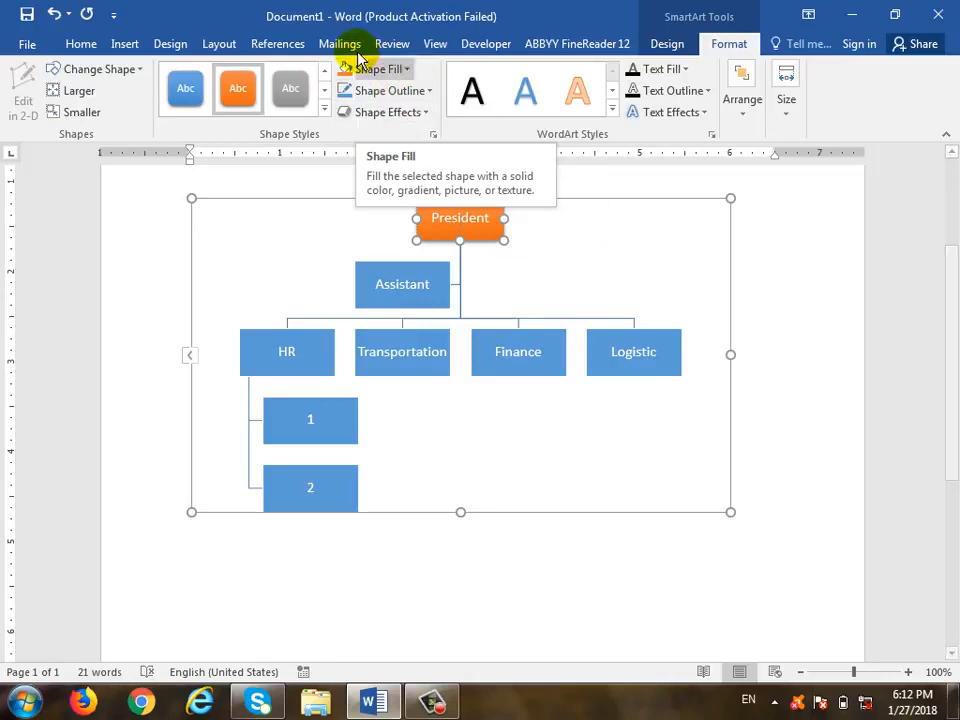
Try a yellow fill on the President box, and set its fill to a light blue theme colour.
{"action": "left_click", "coordinate": [408, 70]}
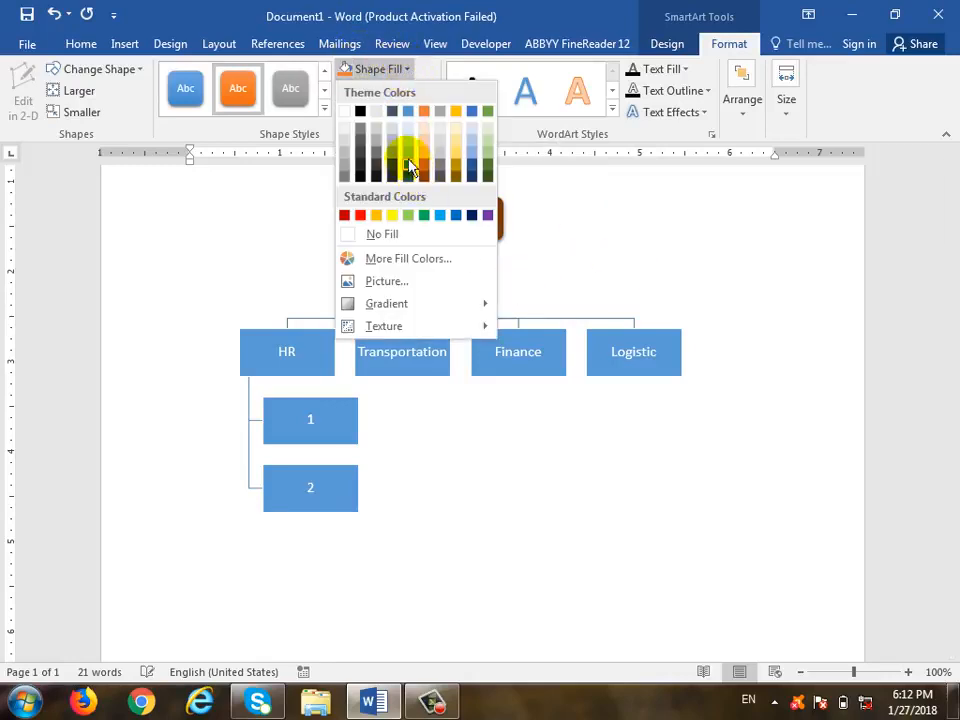
{"action": "left_click", "coordinate": [392, 215]}
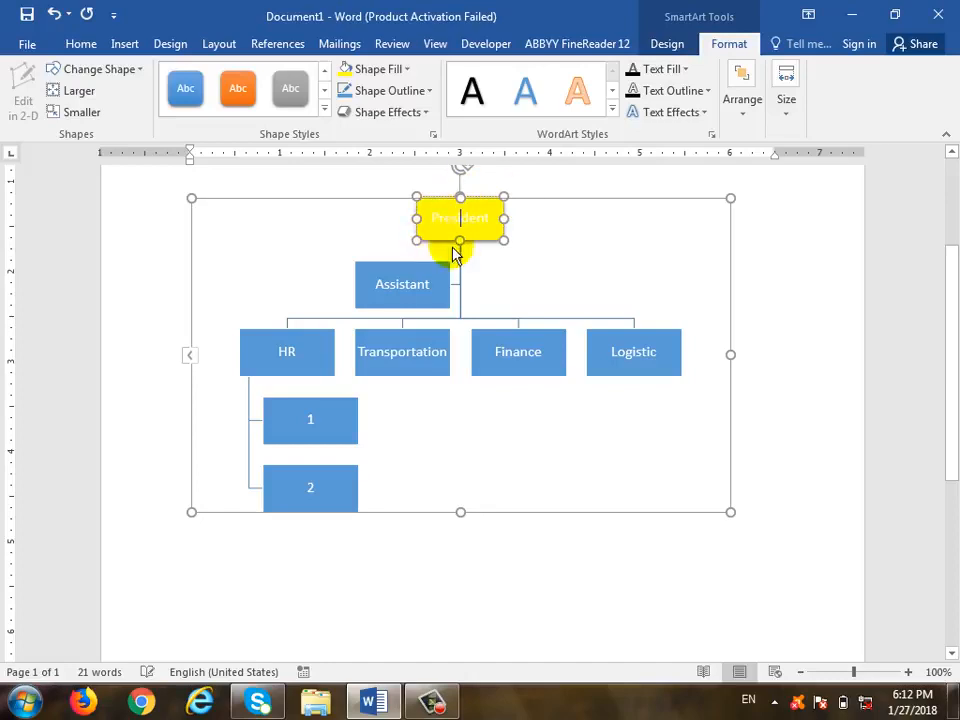
{"action": "left_click", "coordinate": [410, 69]}
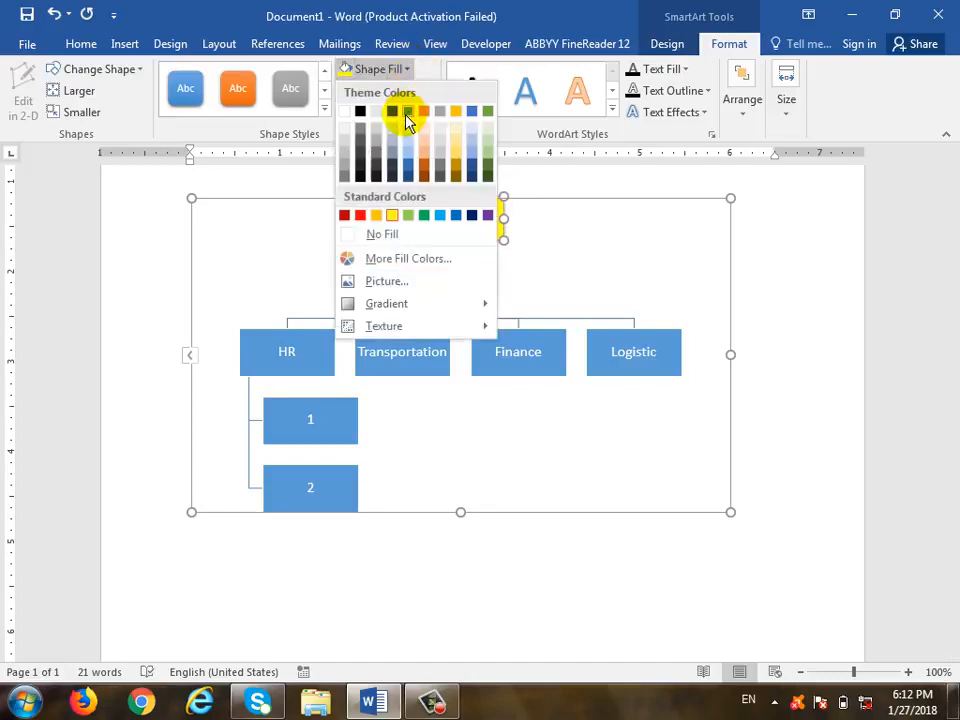
{"action": "left_click", "coordinate": [413, 160]}
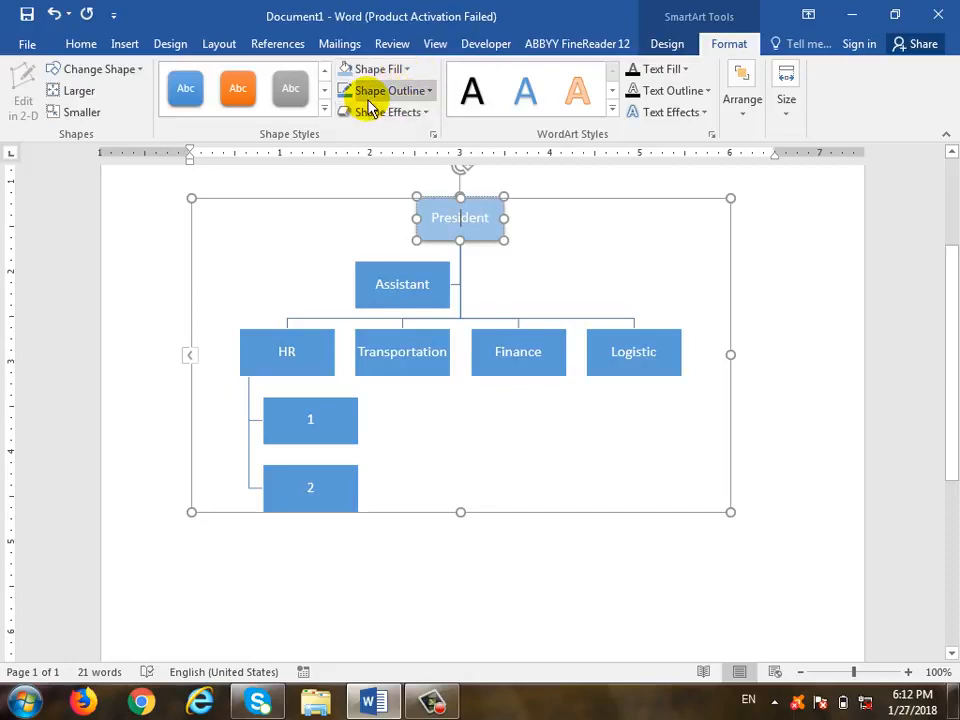
Set the President box's outline to a dark orange theme colour.
{"action": "left_click", "coordinate": [432, 91]}
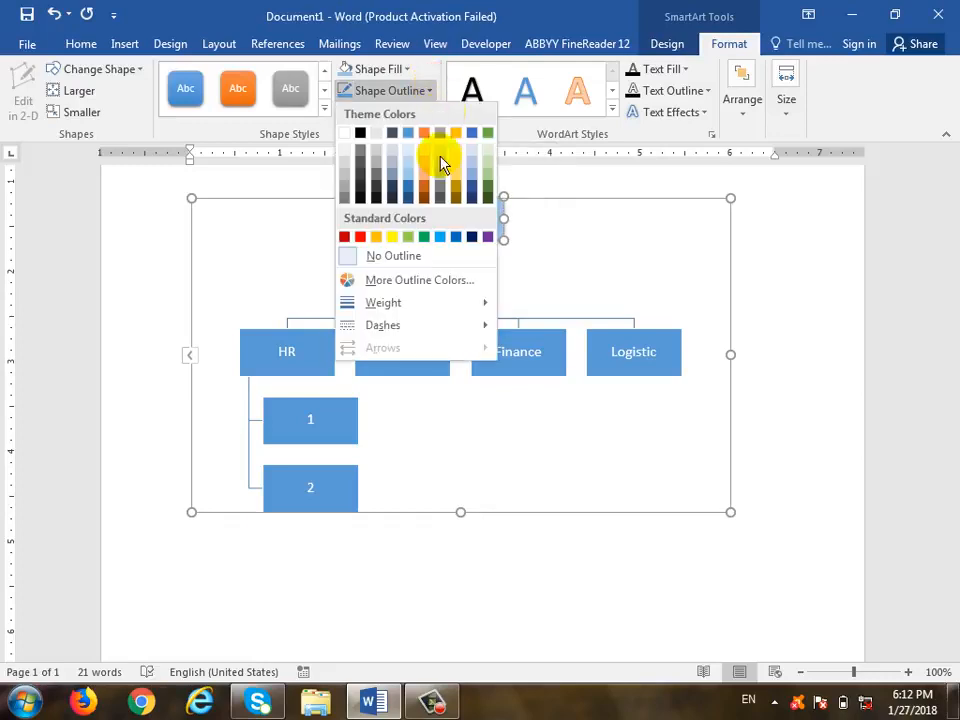
{"action": "left_click", "coordinate": [428, 191]}
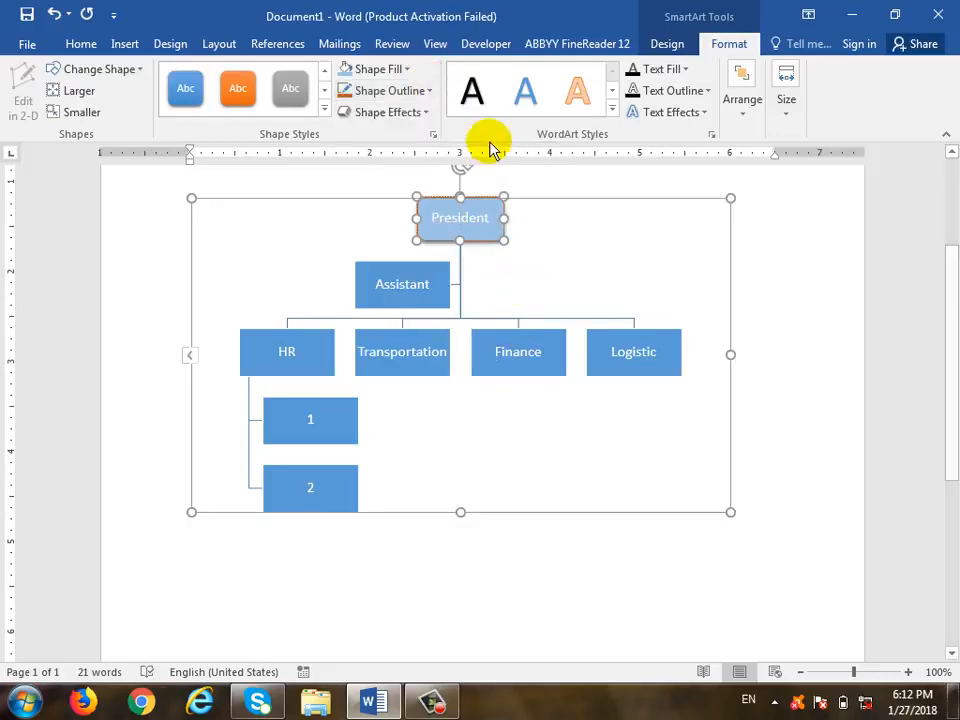
{"action": "left_click", "coordinate": [435, 118]}
Try a 6 pt outline weight on the President box, and undo it.
{"action": "left_click", "coordinate": [430, 91]}
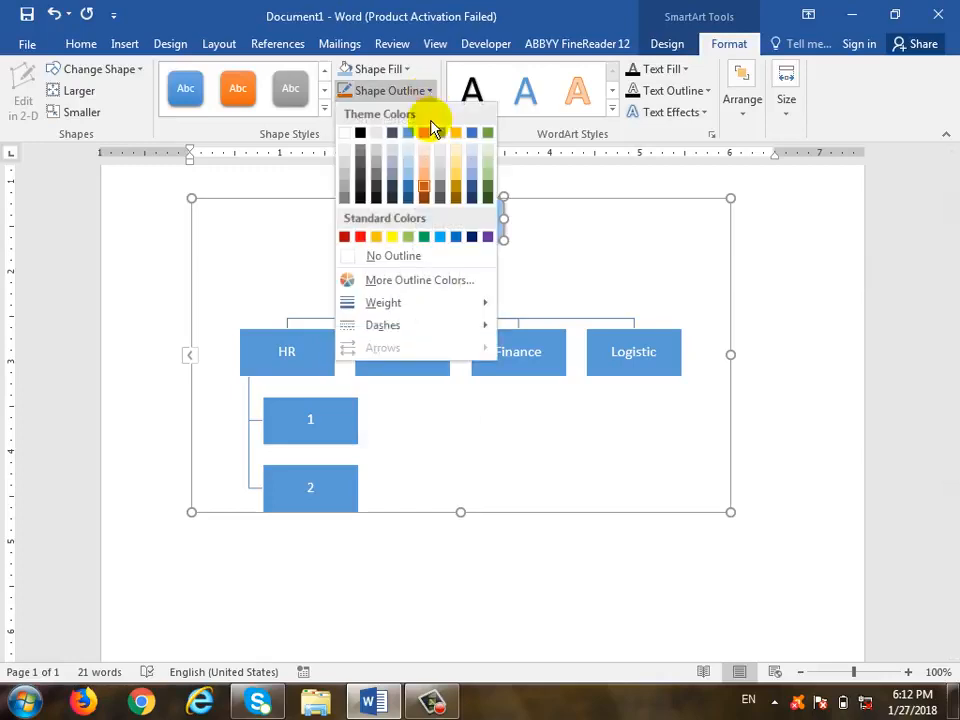
{"action": "mouse_move", "coordinate": [424, 304]}
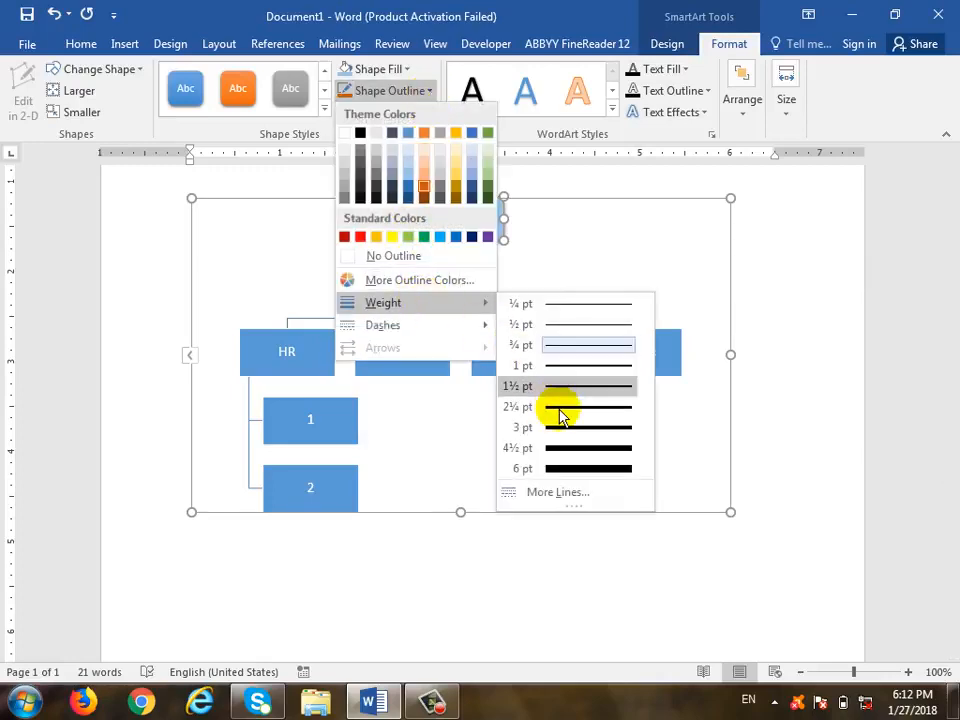
{"action": "left_click", "coordinate": [577, 469]}
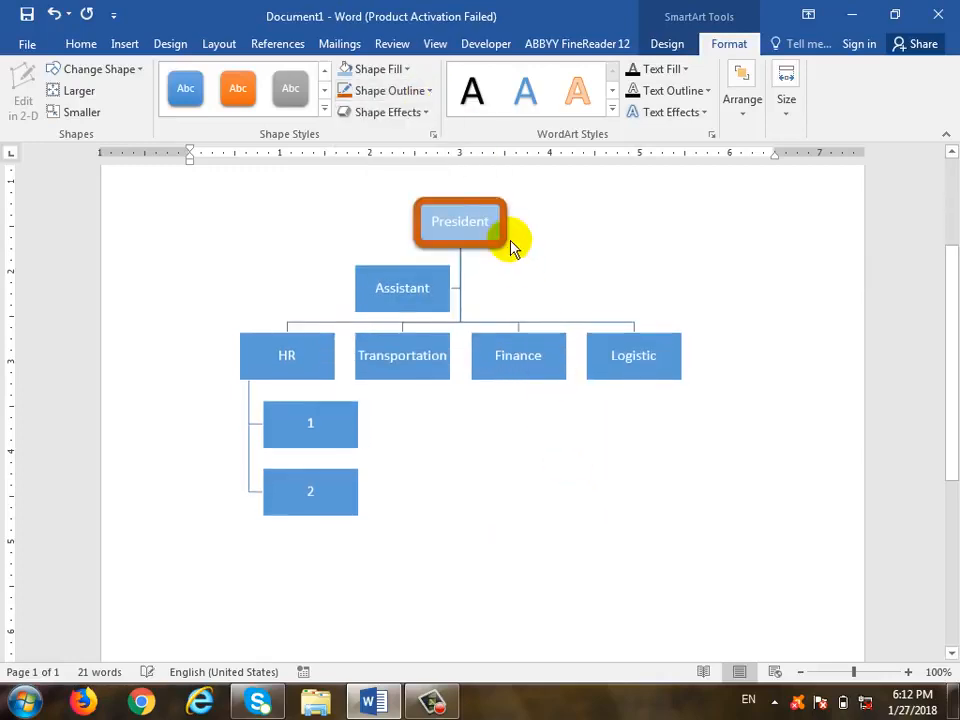
{"action": "key", "text": "ctrl+z"}
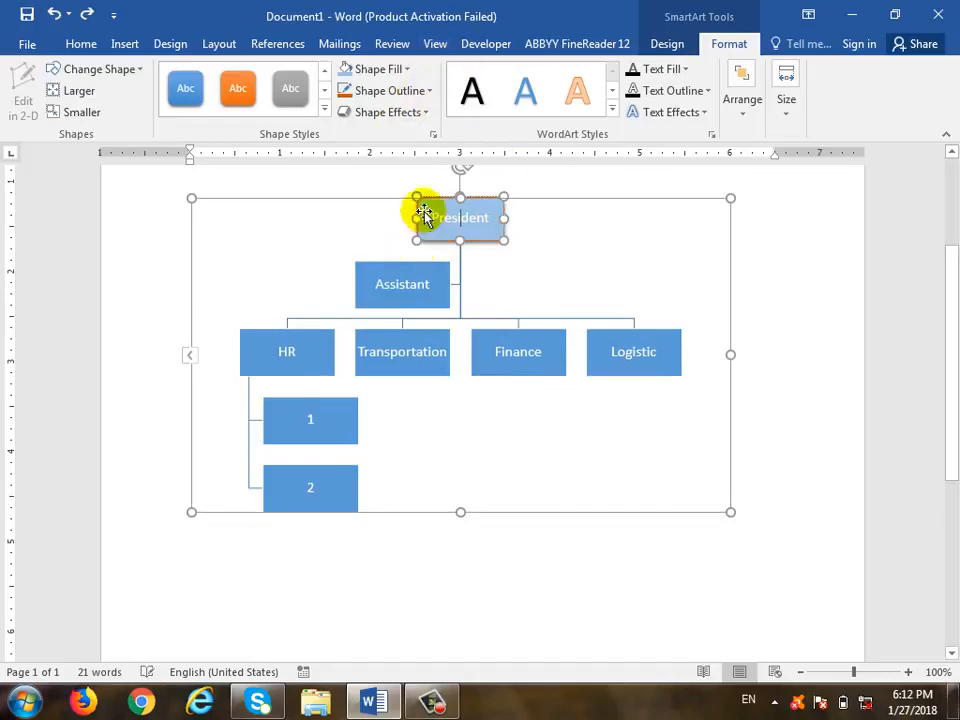
View the dash styles available for the President box's outline without applying one.
{"action": "left_click", "coordinate": [432, 92]}
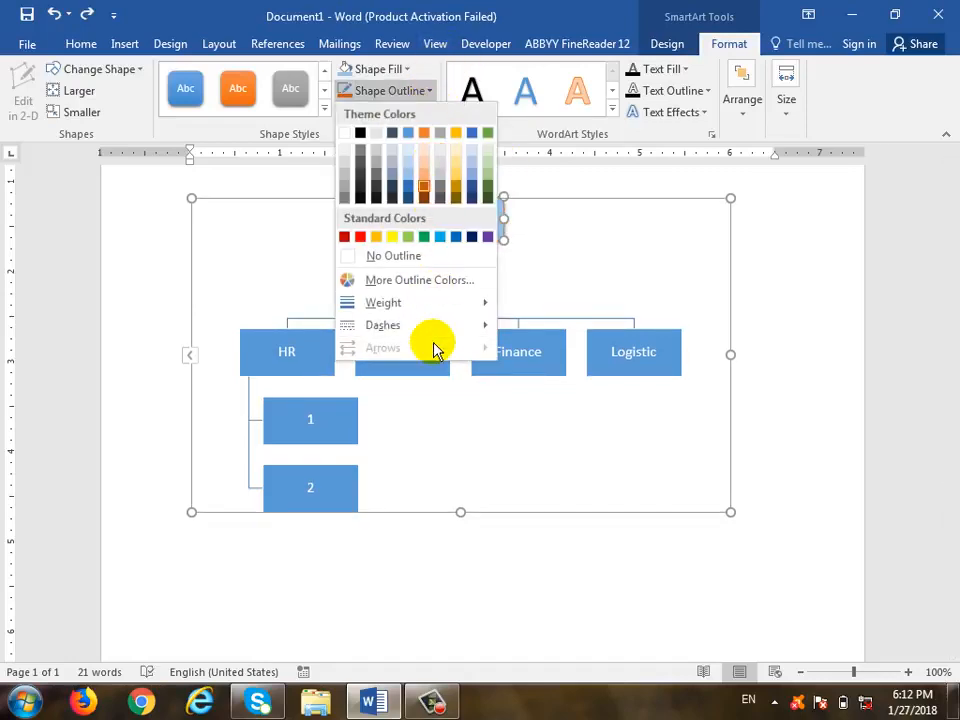
{"action": "mouse_move", "coordinate": [432, 328]}
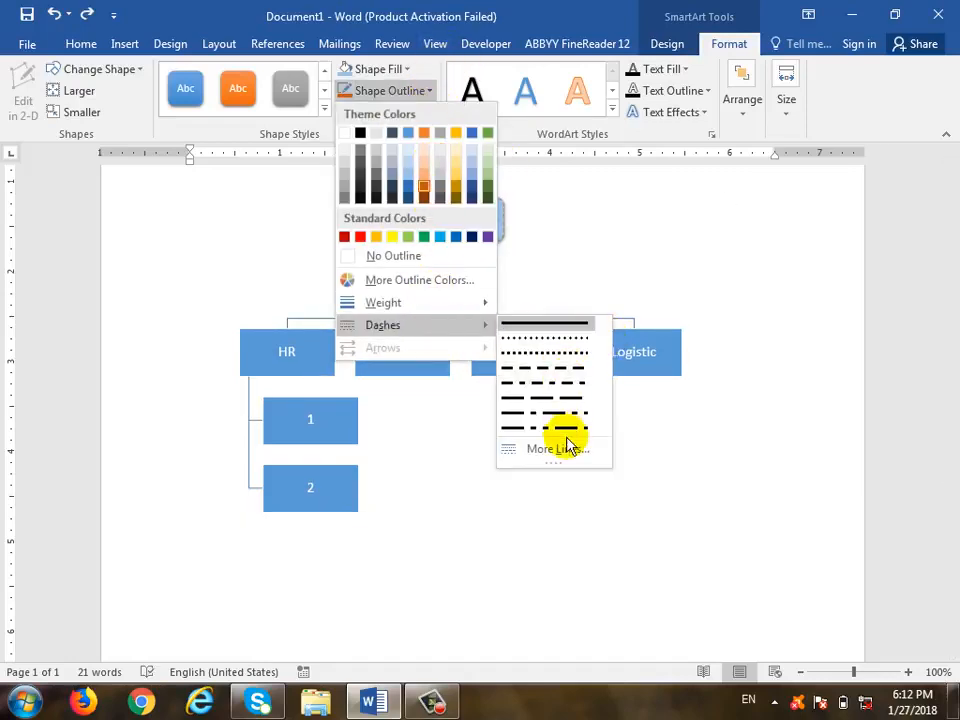
{"action": "left_click", "coordinate": [566, 18]}
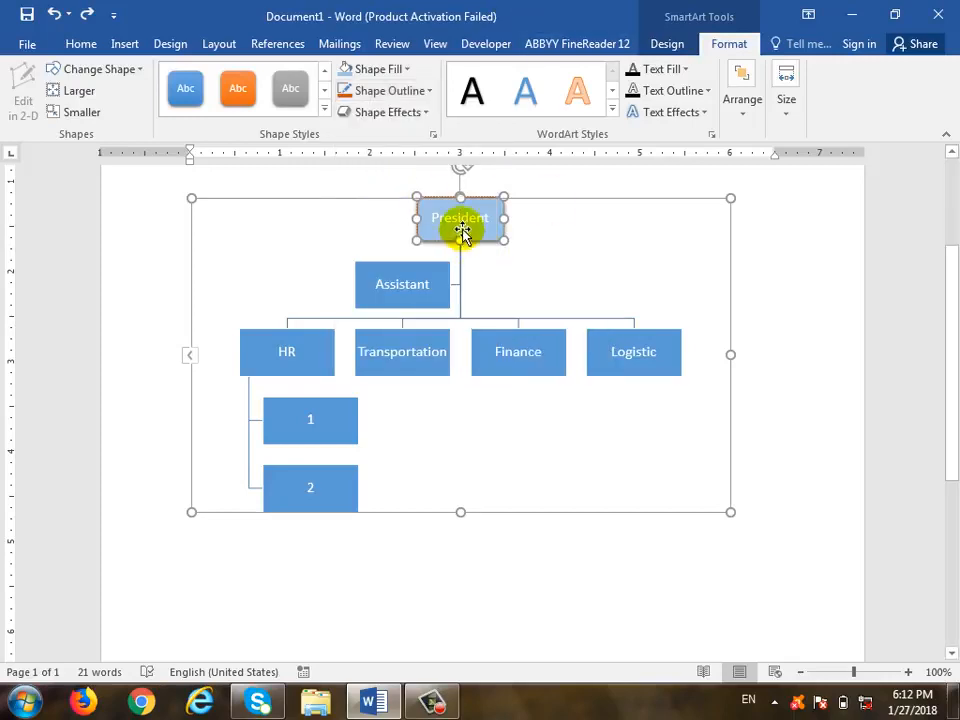
Select the whole organization chart and apply an inner top-right shadow effect to it.
{"action": "left_click", "coordinate": [349, 222]}
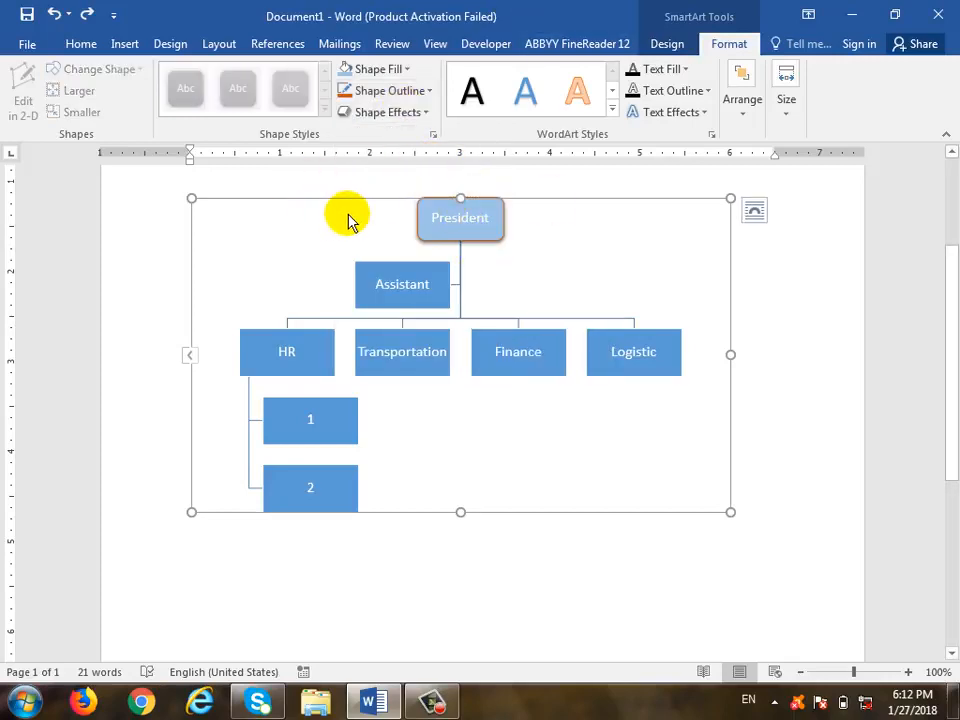
{"action": "left_click", "coordinate": [433, 114]}
{"action": "mouse_move", "coordinate": [406, 189]}
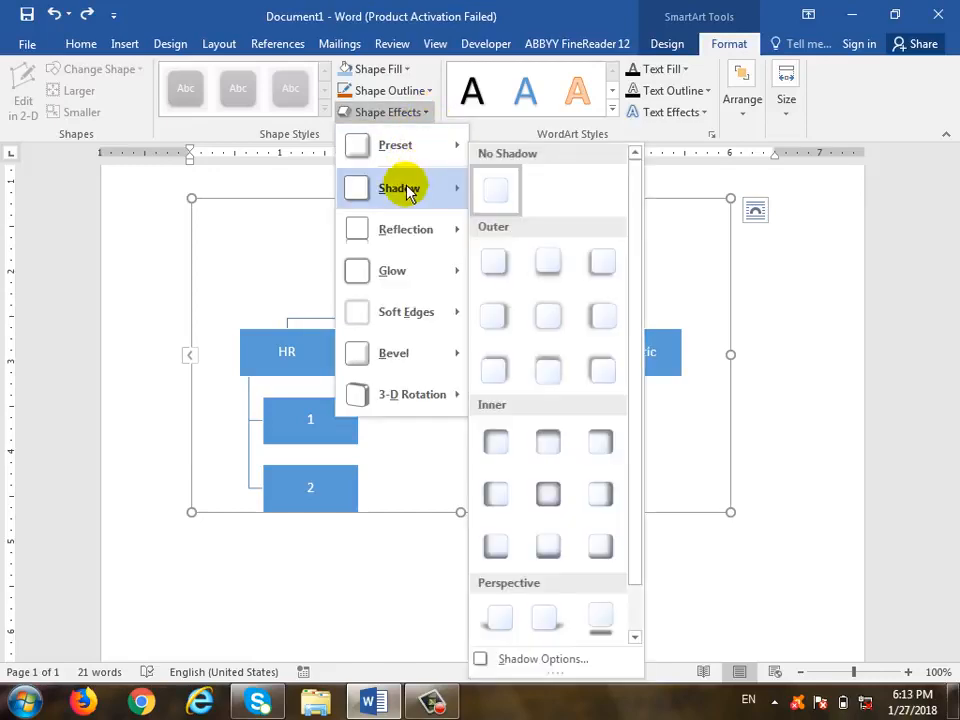
{"action": "left_click", "coordinate": [597, 455]}
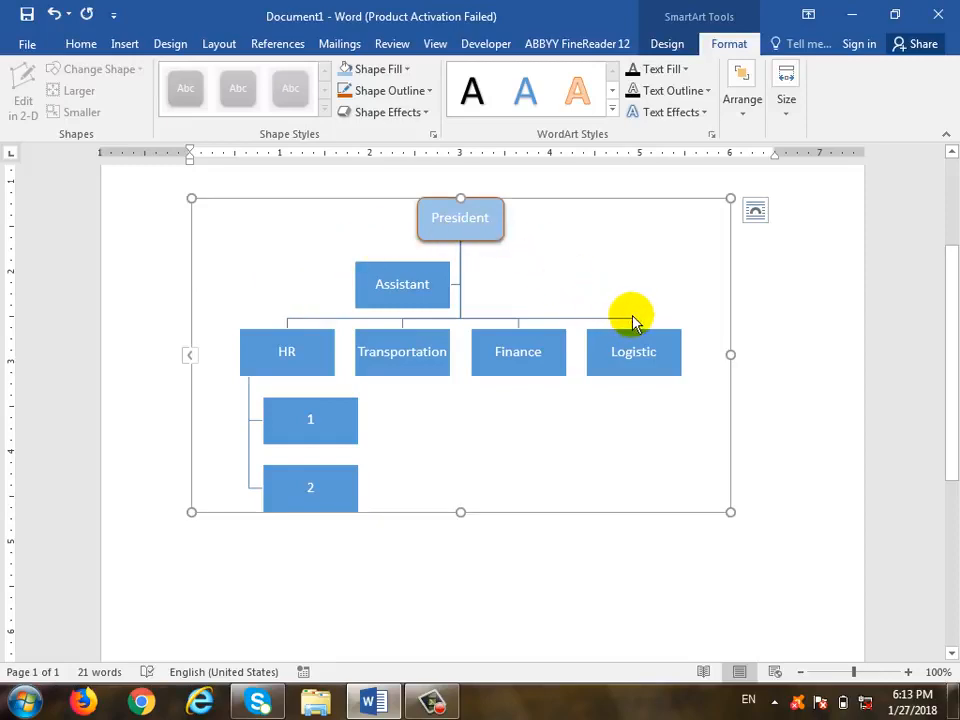